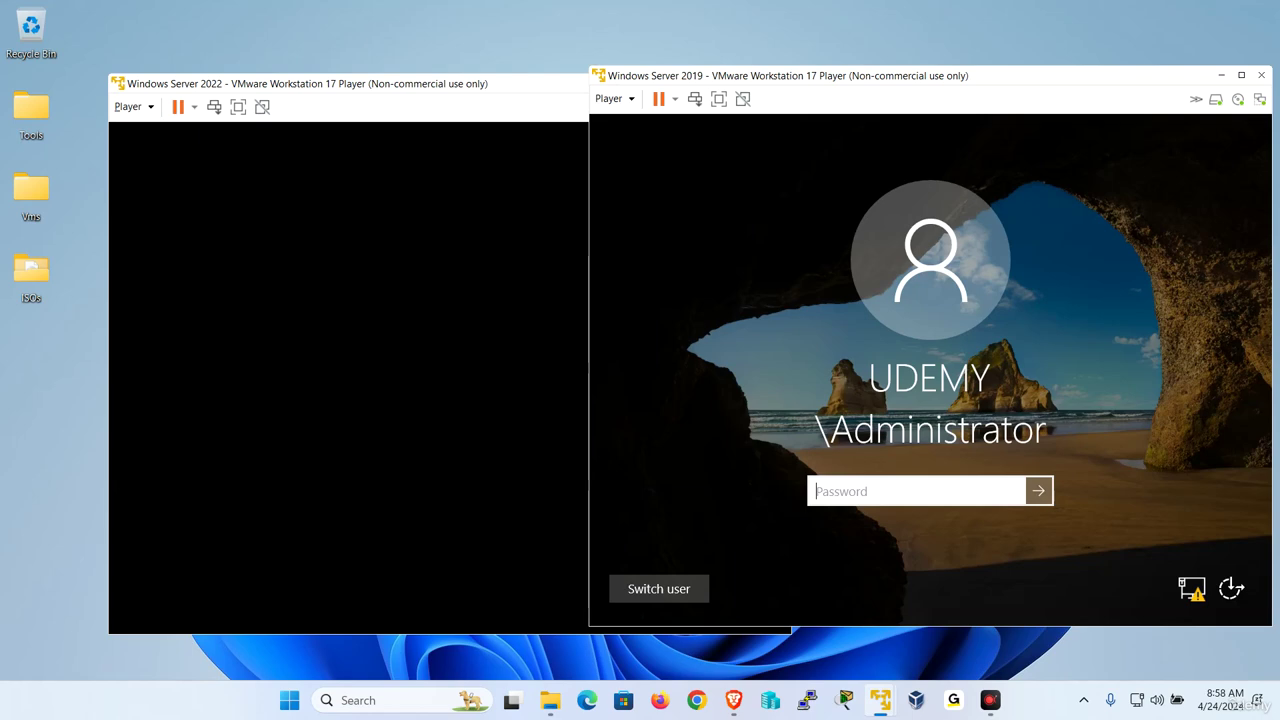
# Enter the domain Administrator password to sign in to the Windows Server 2019 VM.
pyautogui.press('capslock')
pyautogui.write('●')
pyautogui.press('capslock')
pyautogui.press('Return')
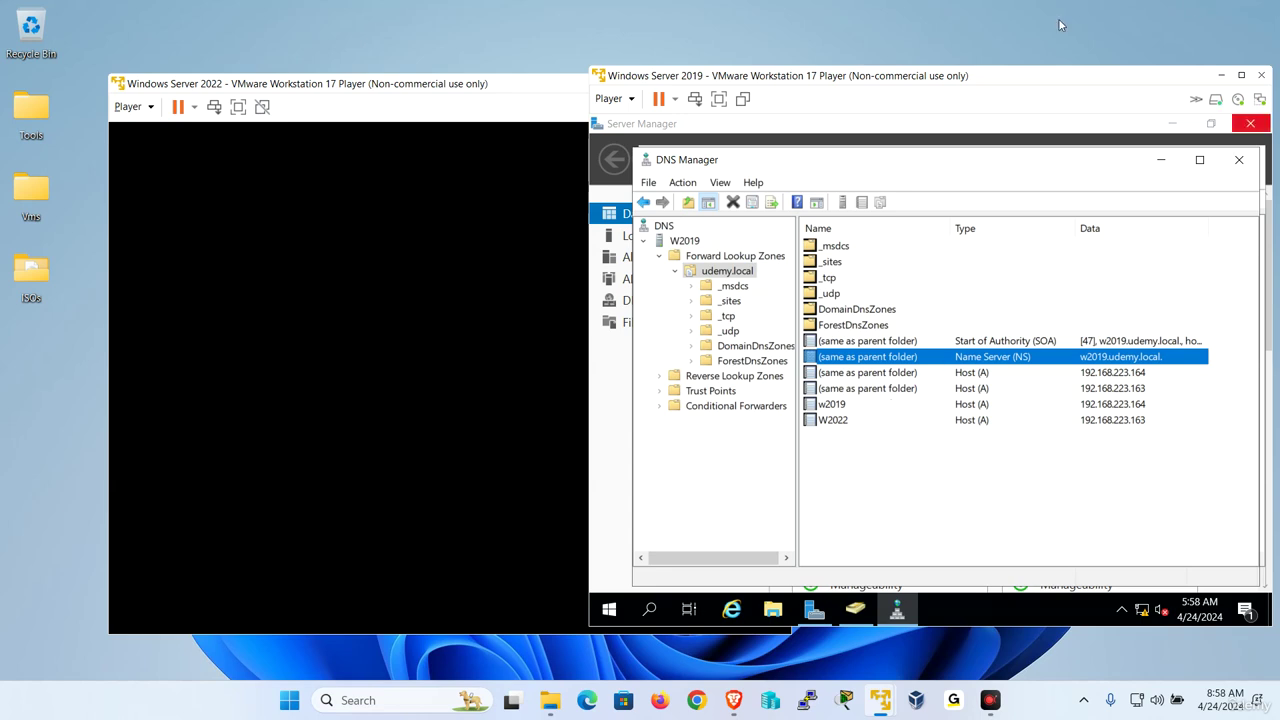
# Unlock the Windows Server 2022 VM with Ctrl+Alt+Del and the Administrator password, then return to W2019.
pyautogui.click(370, 275)
pyautogui.click(140, 108)
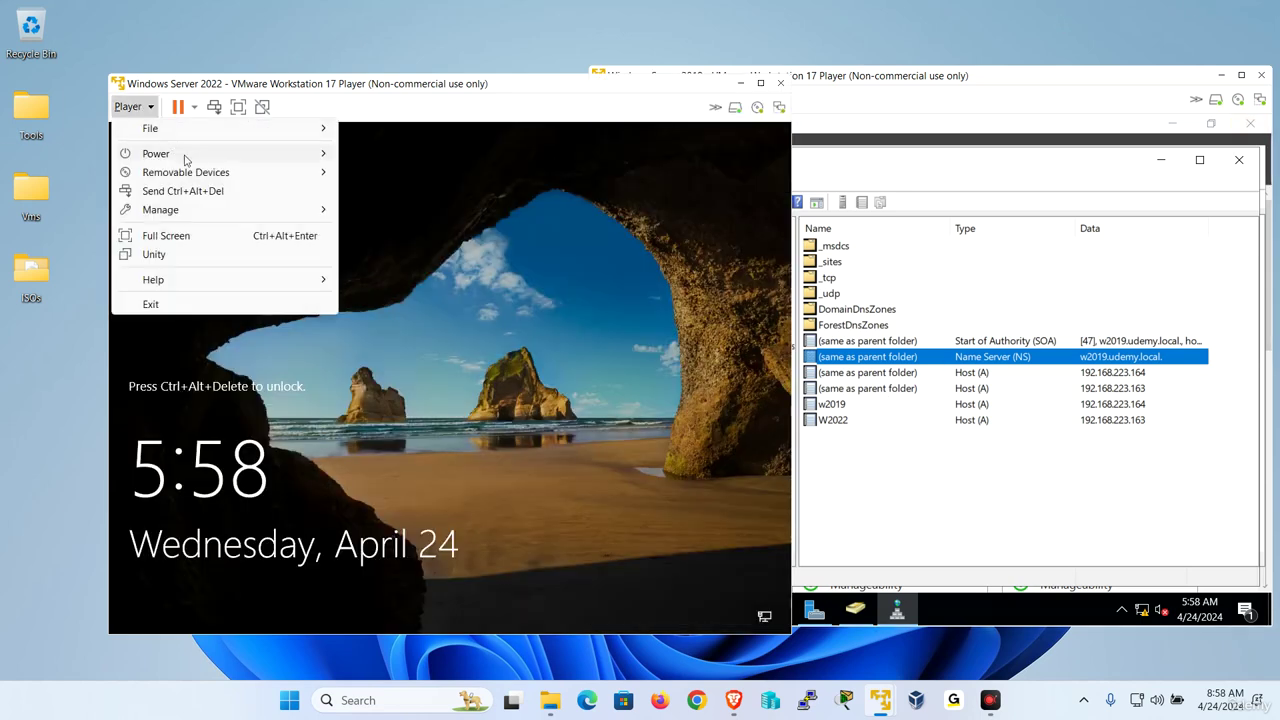
pyautogui.click(202, 187)
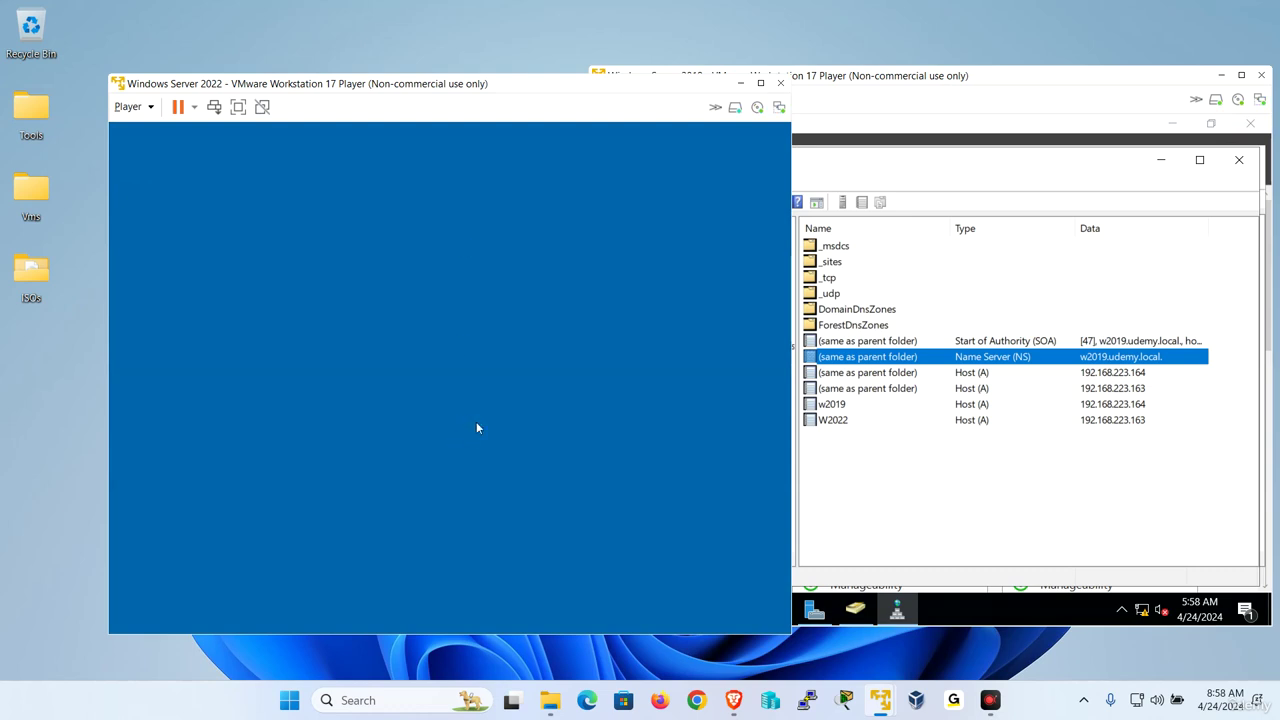
pyautogui.press('capslock')
pyautogui.write('•')
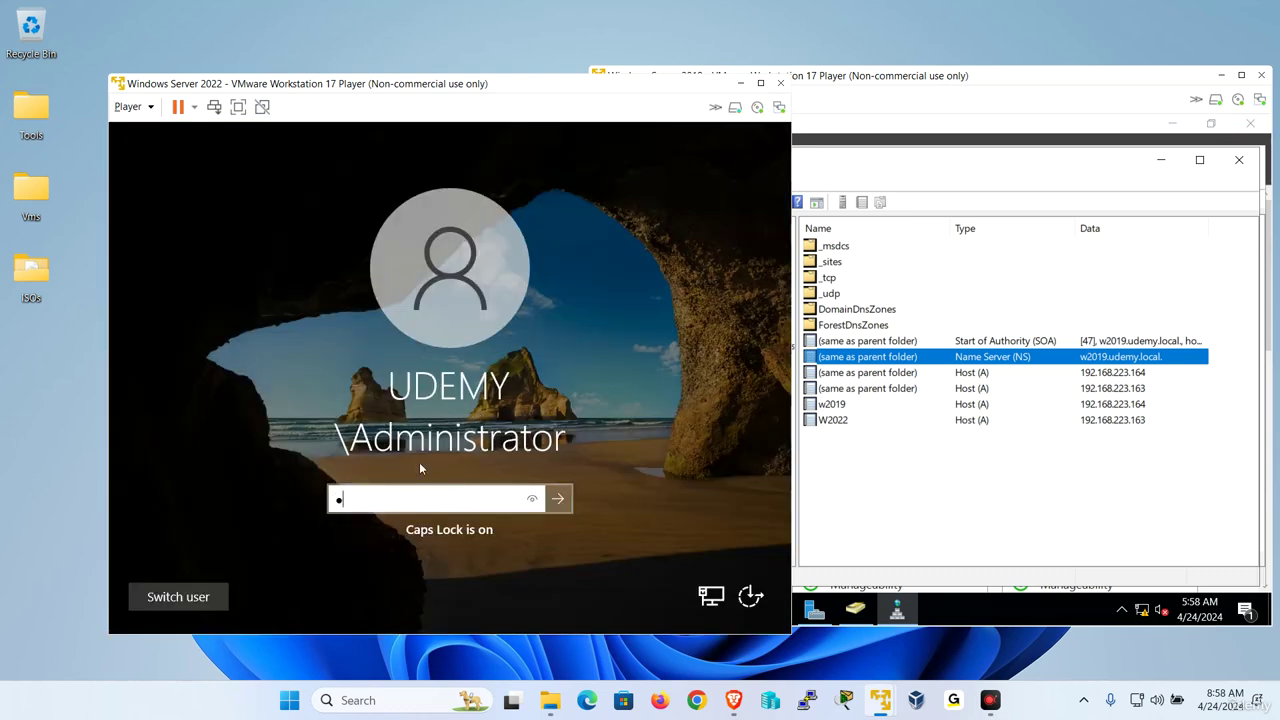
pyautogui.write('•••••••')
pyautogui.press('Return')
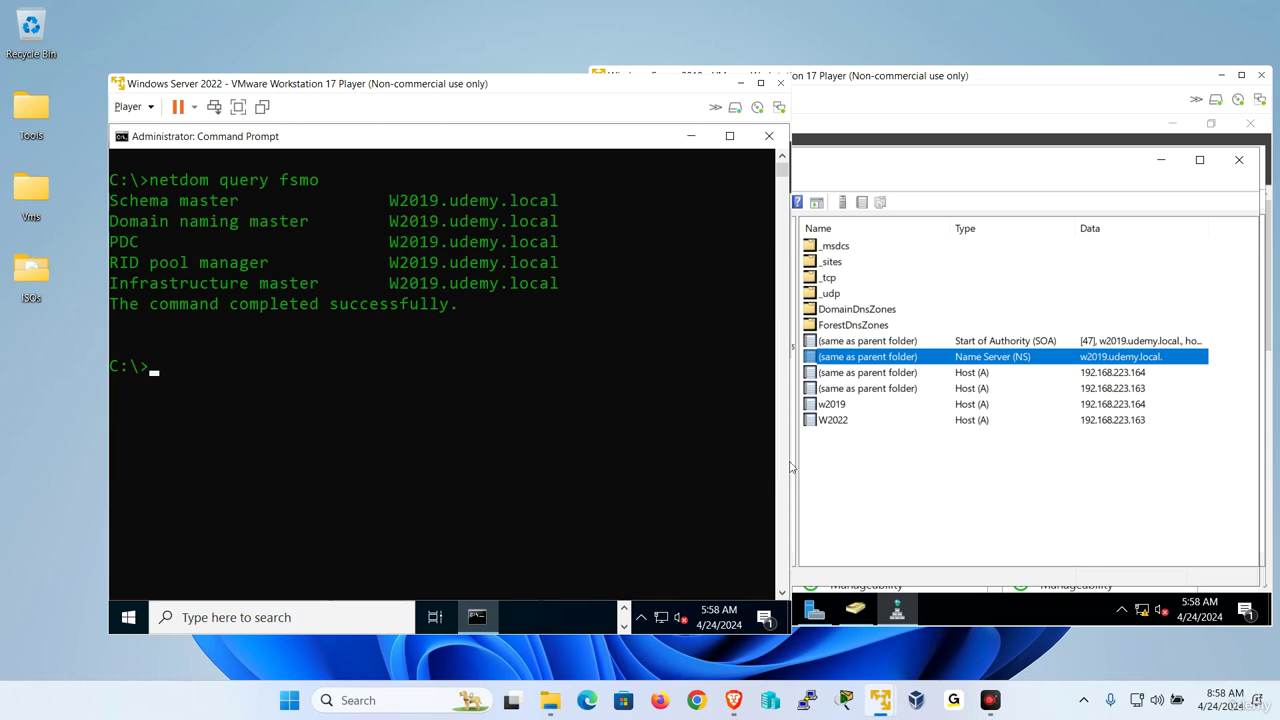
pyautogui.click(914, 516)
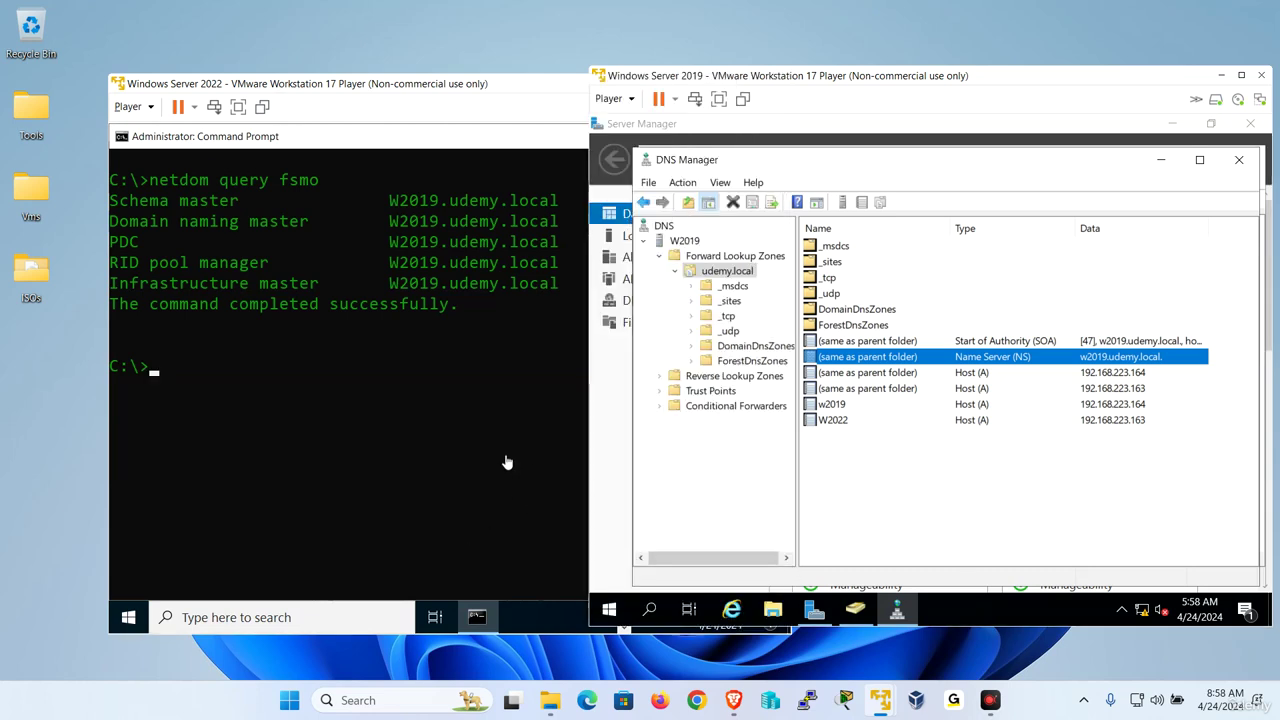
# Open the Operations Masters dialog for udemy.local in Active Directory Users and Computers.
pyautogui.click(855, 609)
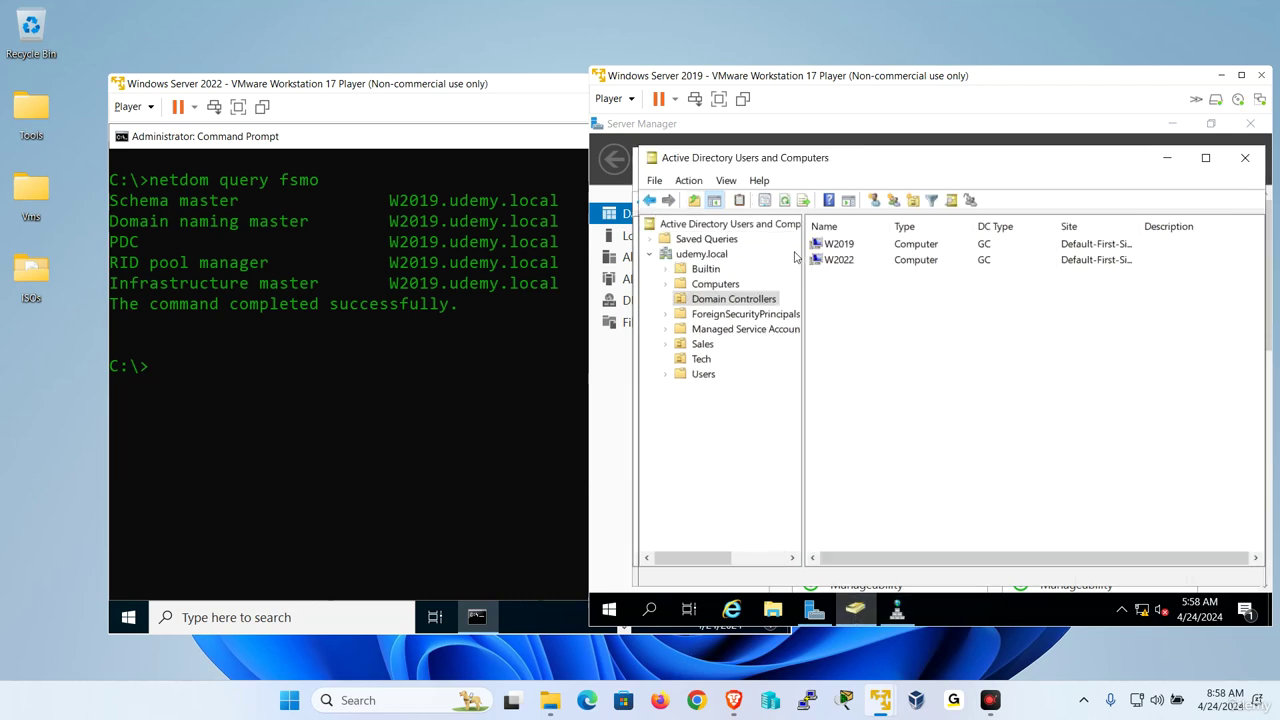
pyautogui.moveTo(800, 247); pyautogui.dragTo(860, 244)
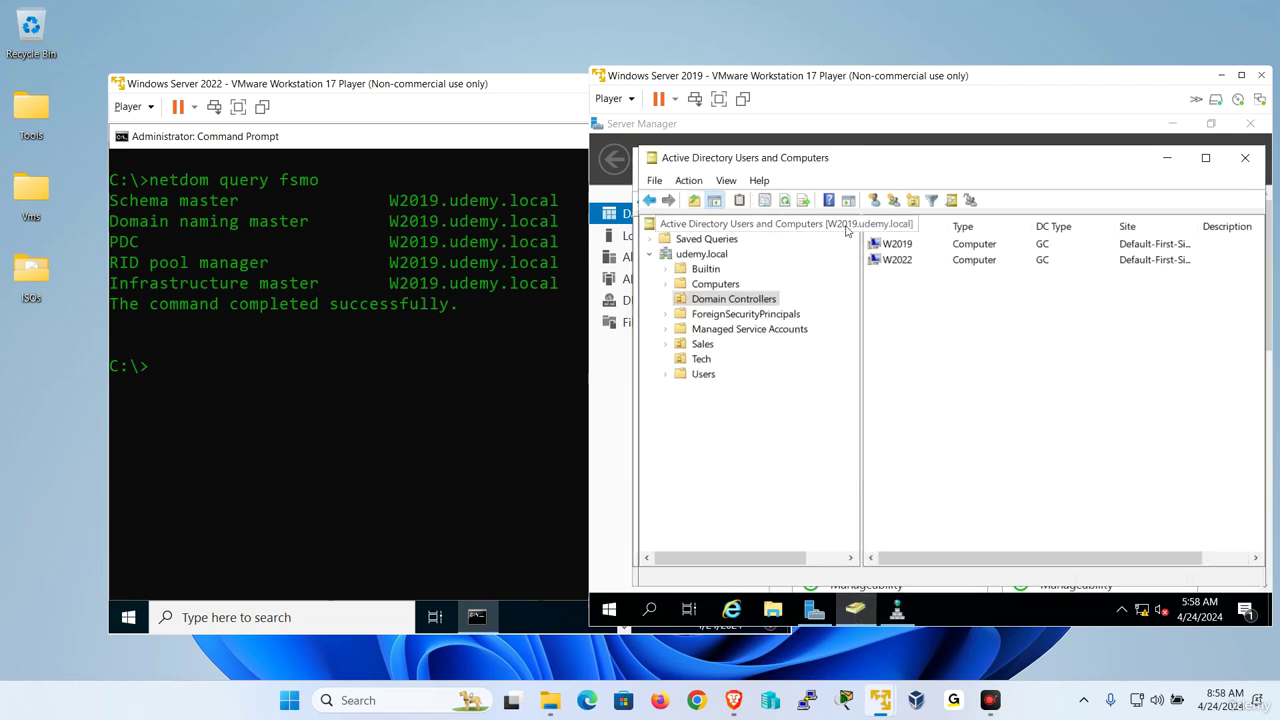
pyautogui.rightClick(695, 255)
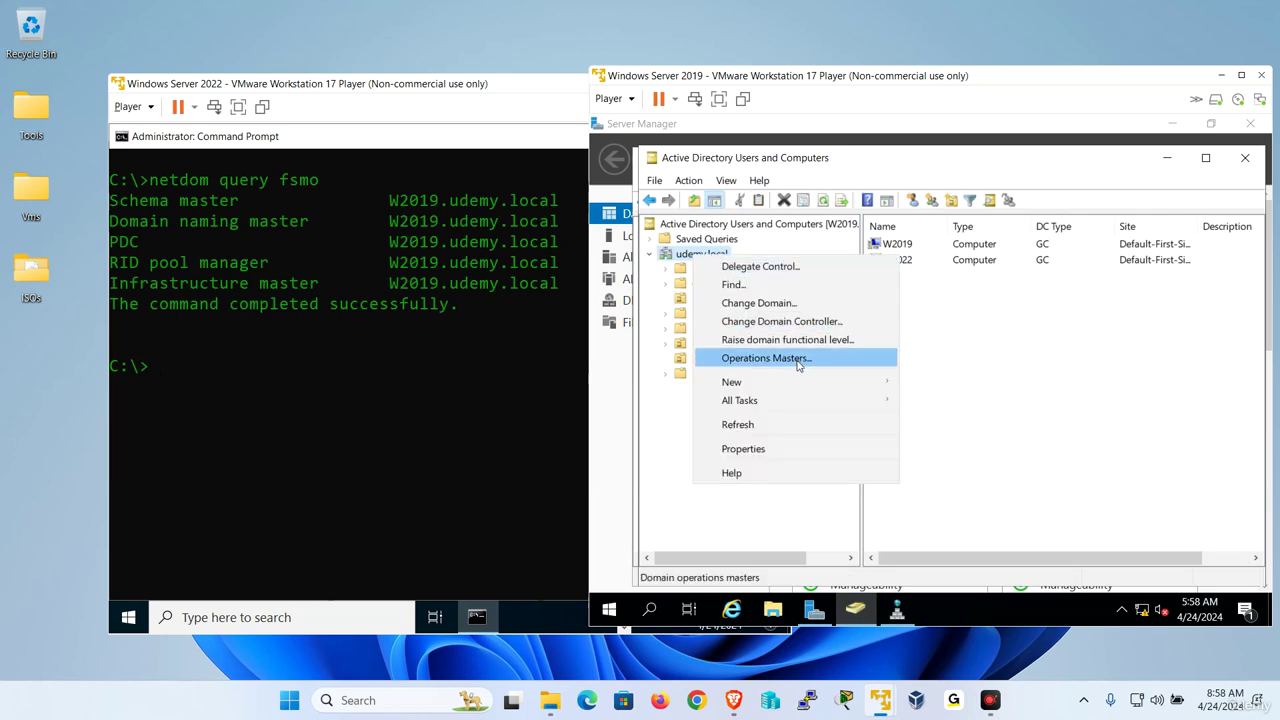
pyautogui.click(798, 362)
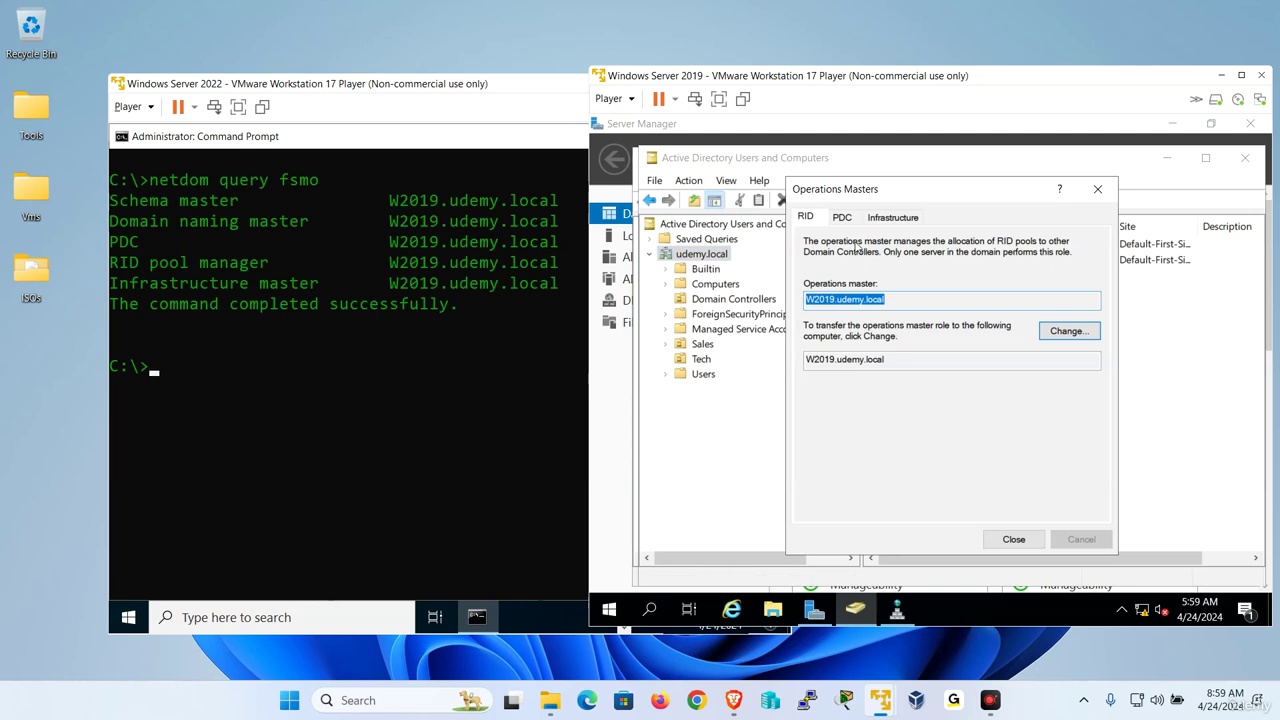
# Review the RID, PDC and Infrastructure tabs, all still on W2019, then close the dialog.
pyautogui.click(842, 217)
pyautogui.click(893, 217)
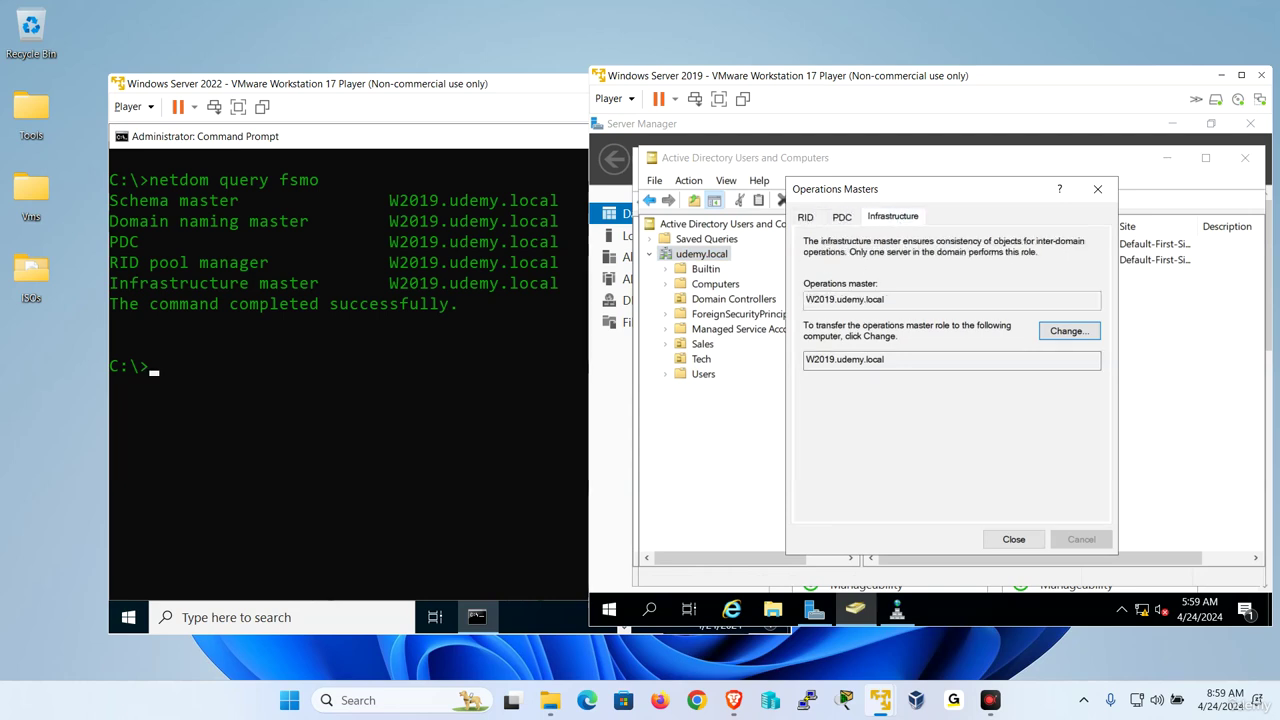
pyautogui.moveTo(885, 360); pyautogui.dragTo(782, 365)
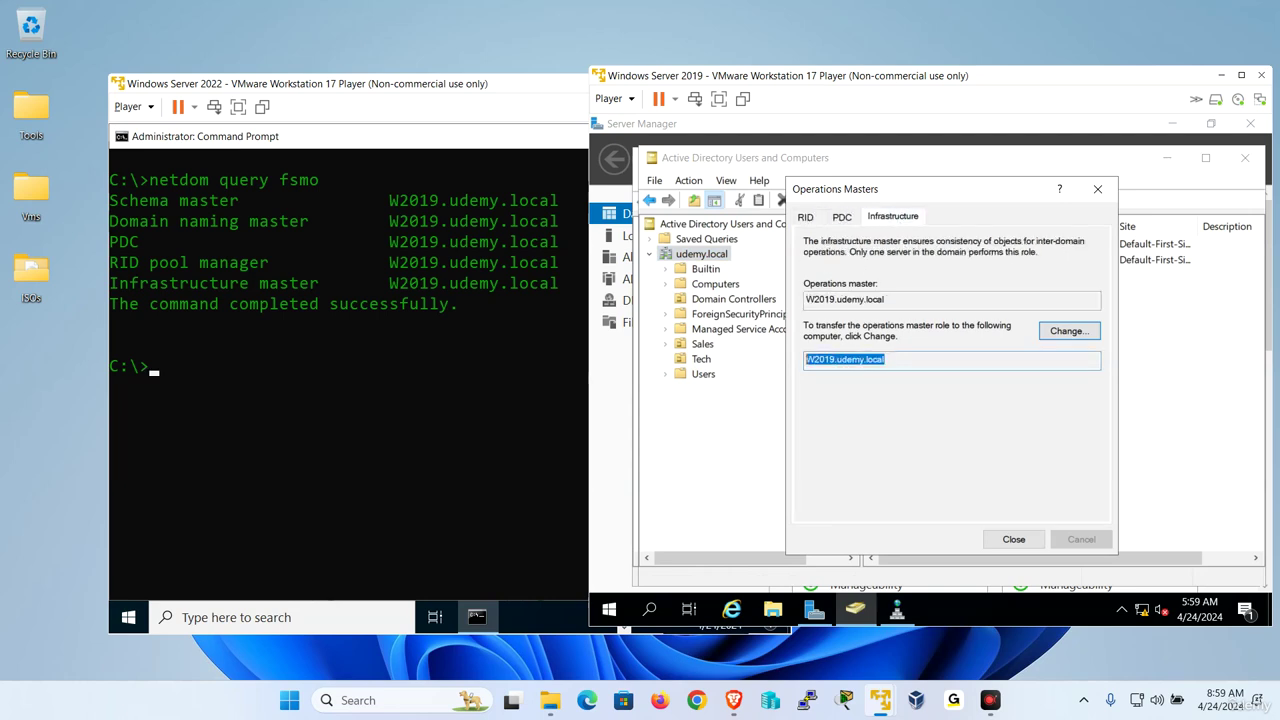
pyautogui.click(1066, 334)
pyautogui.click(1063, 470)
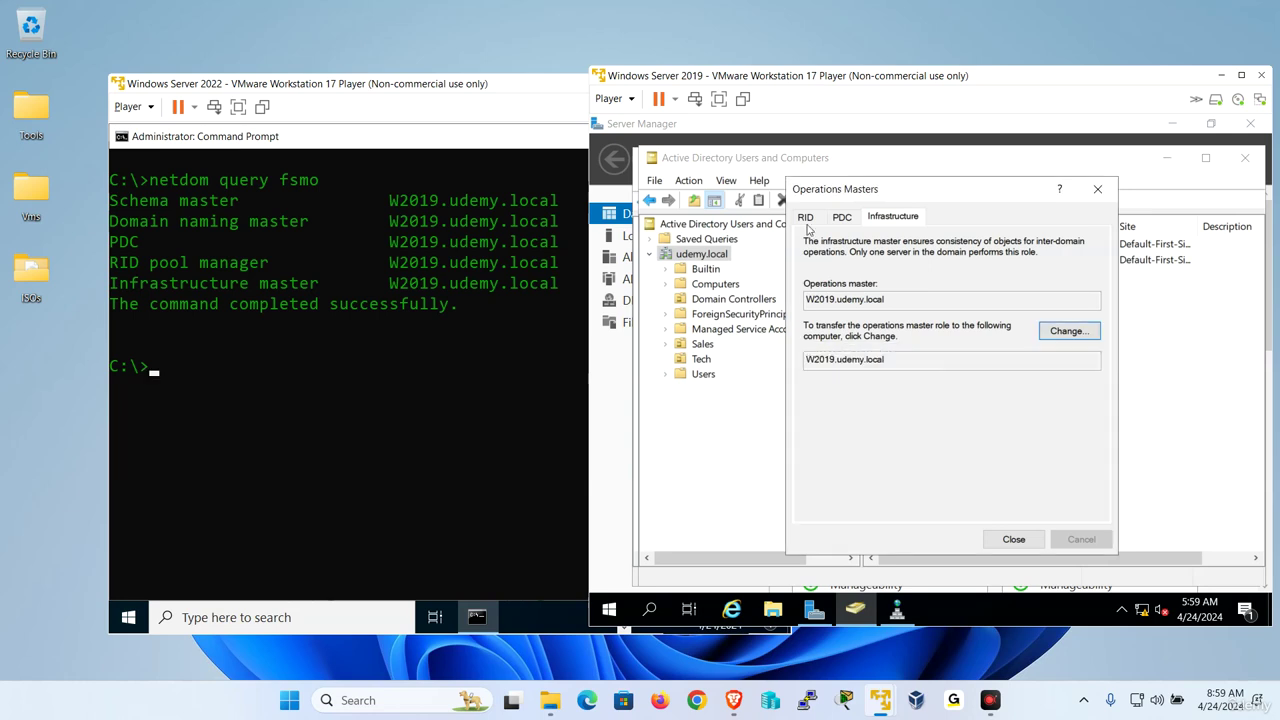
pyautogui.click(806, 220)
pyautogui.click(1014, 539)
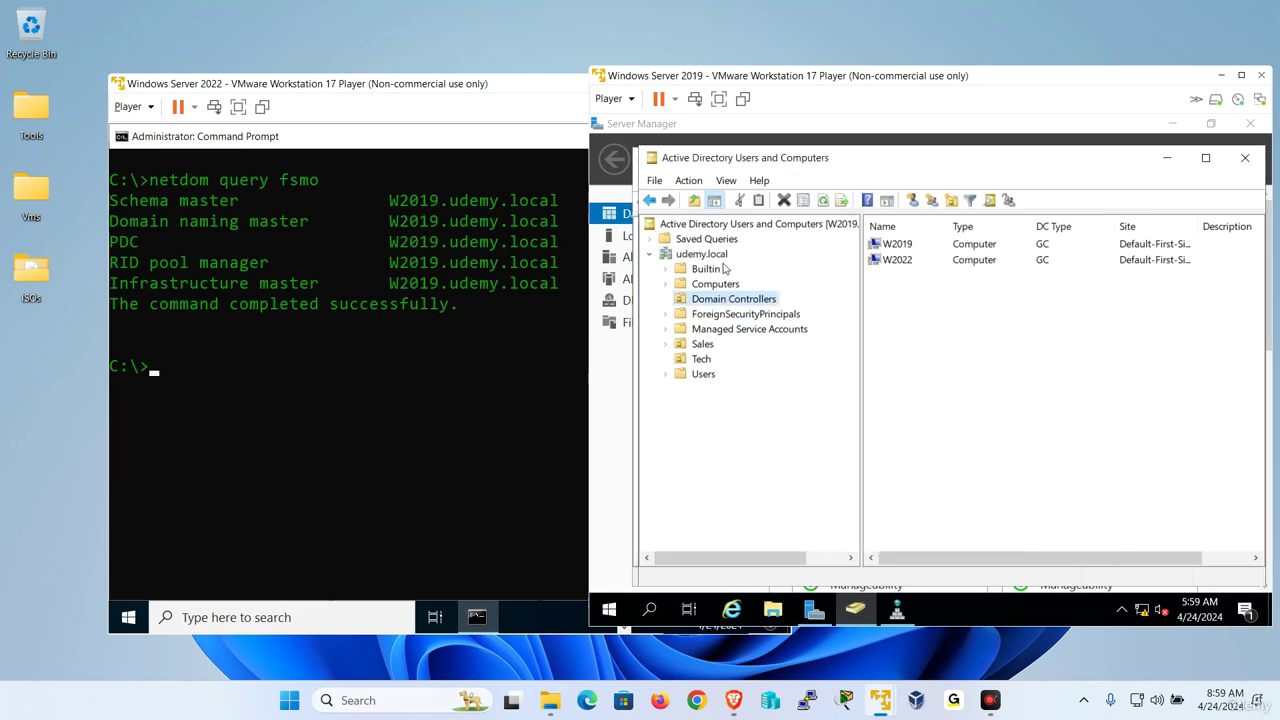
# Connect Active Directory Users and Computers to the W2022.udemy.local domain controller.
pyautogui.rightClick(761, 226)
pyautogui.click(868, 253)
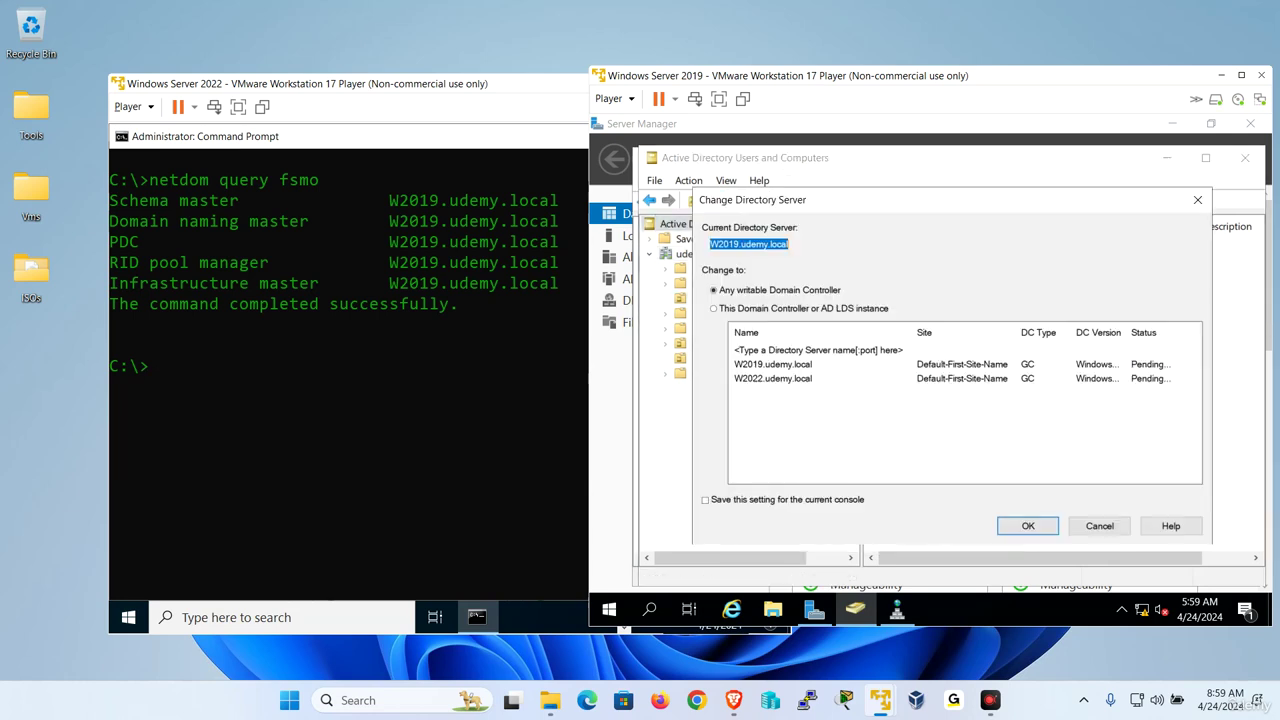
pyautogui.click(777, 379)
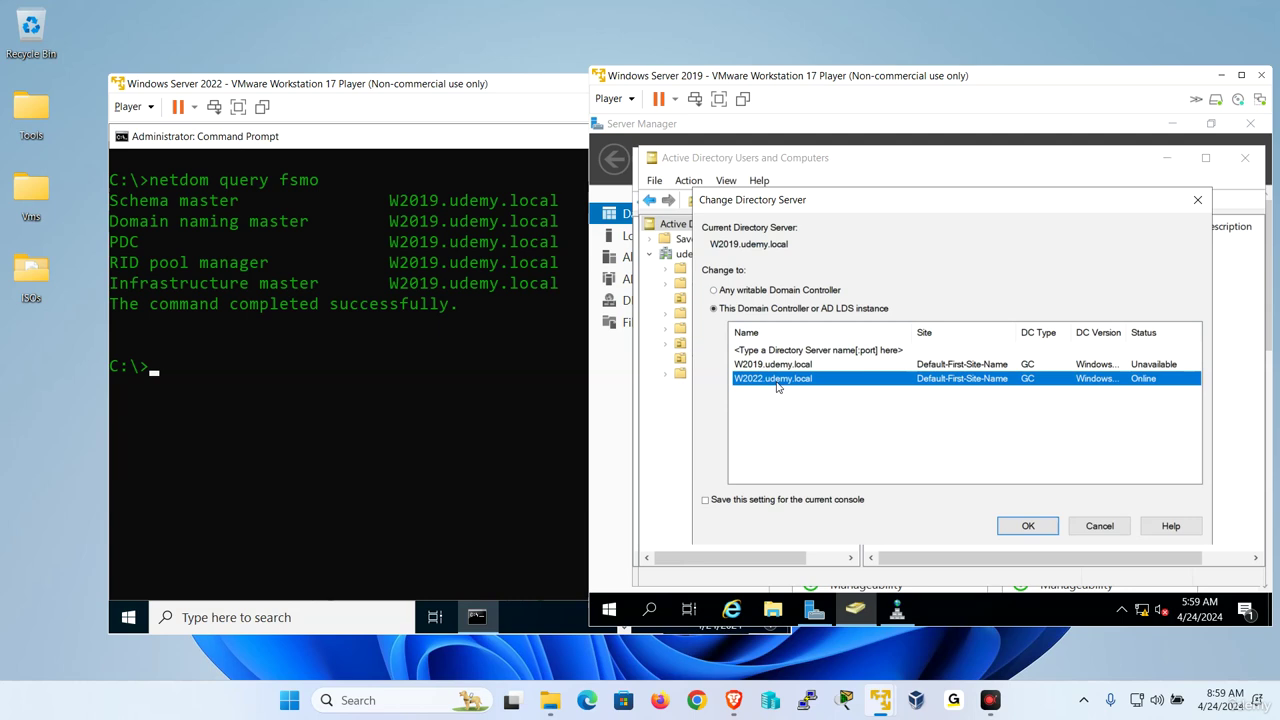
pyautogui.click(1030, 523)
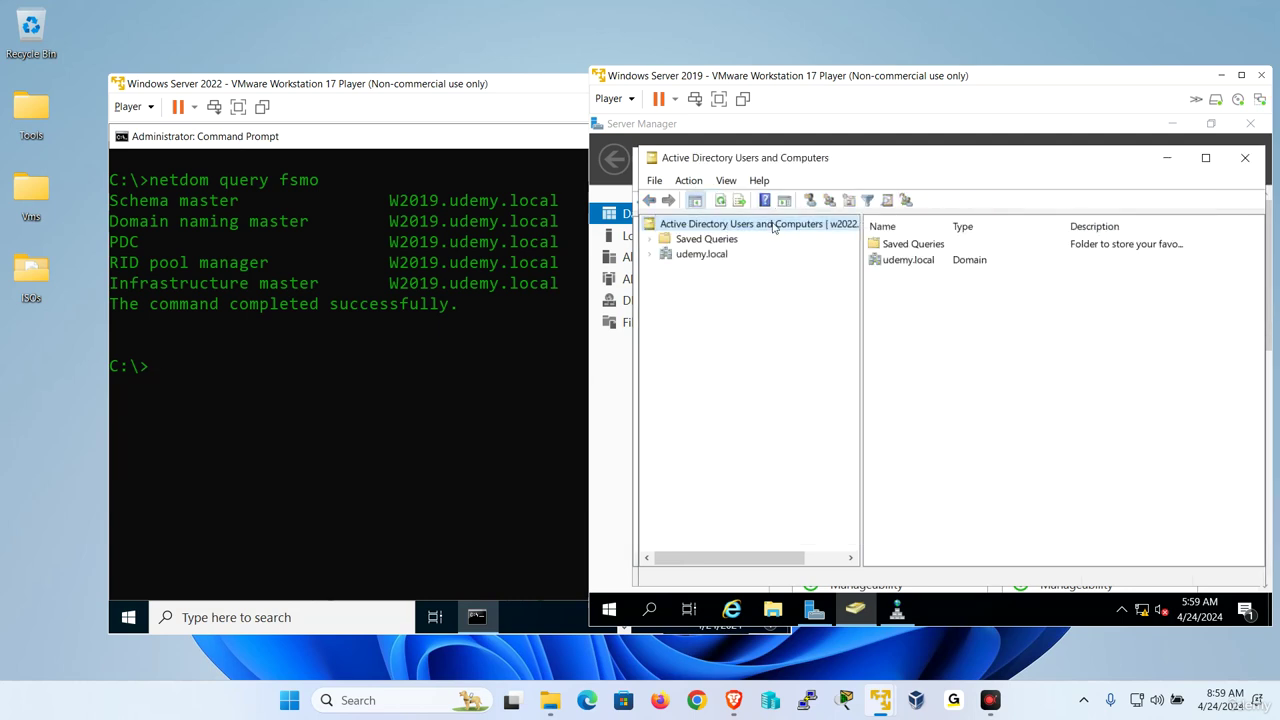
# Transfer the RID master role for udemy.local to w2022.udemy.local.
pyautogui.rightClick(710, 258)
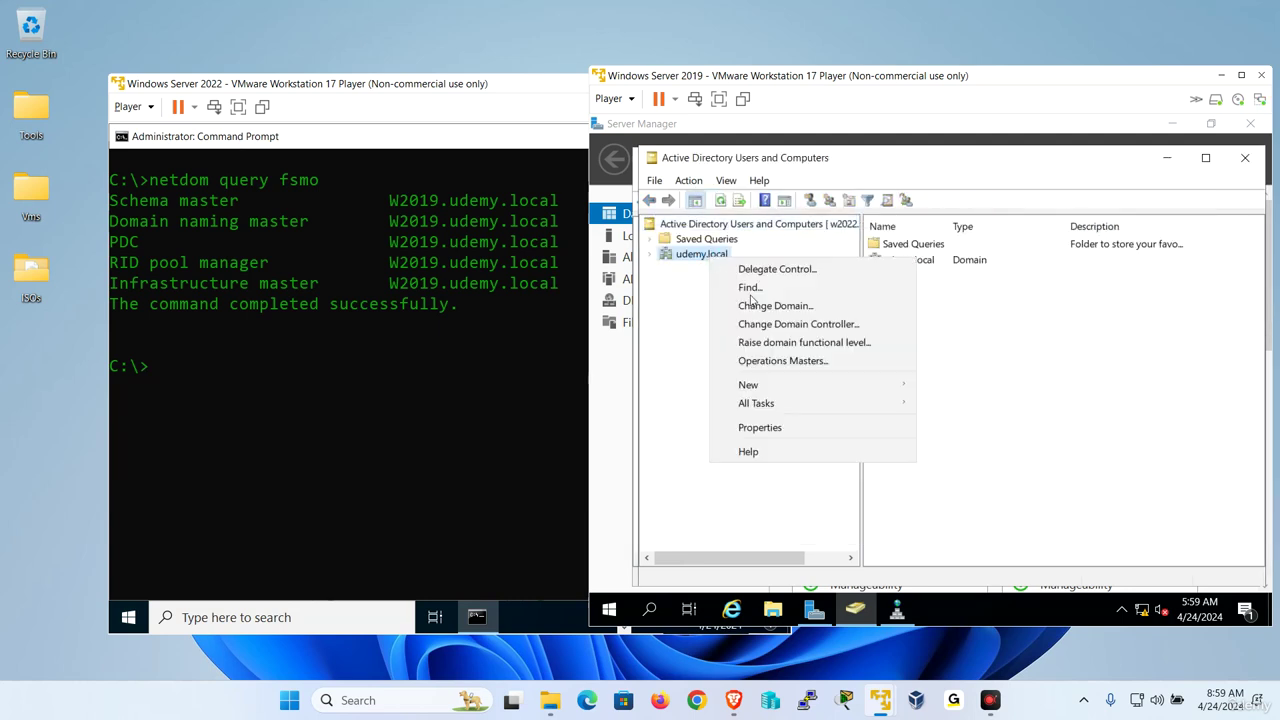
pyautogui.click(779, 367)
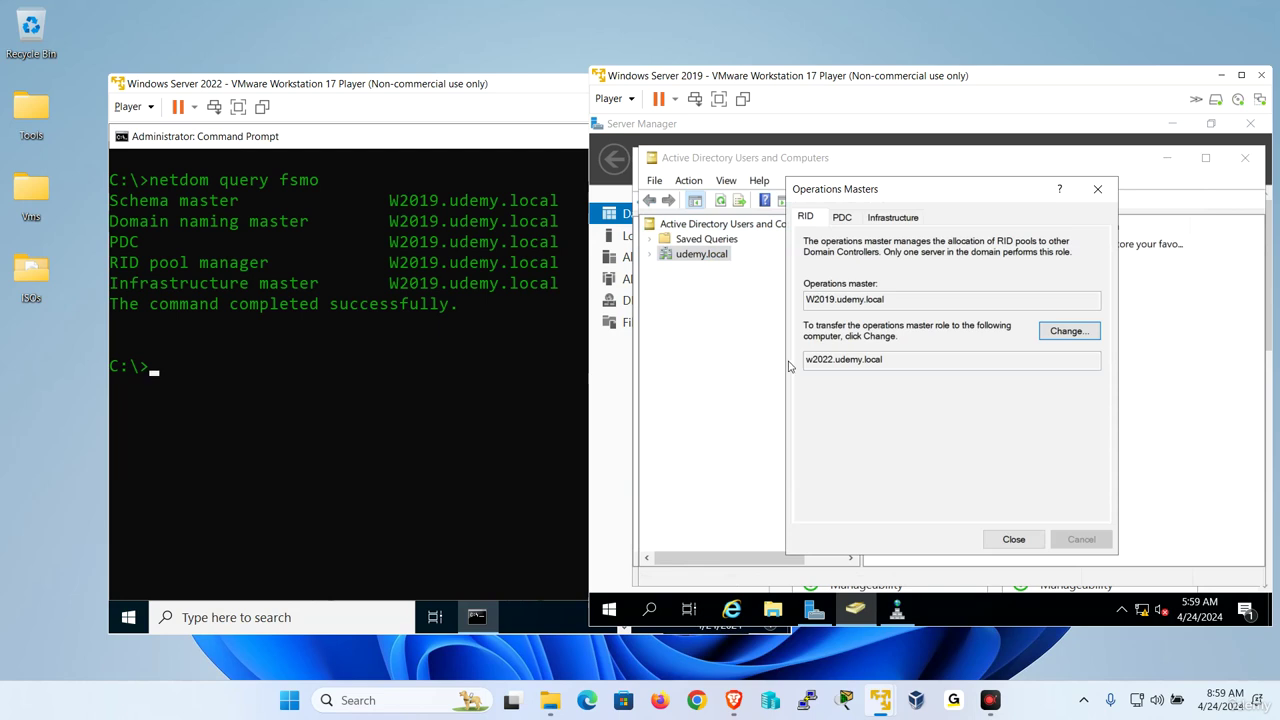
pyautogui.moveTo(895, 300); pyautogui.dragTo(806, 300)
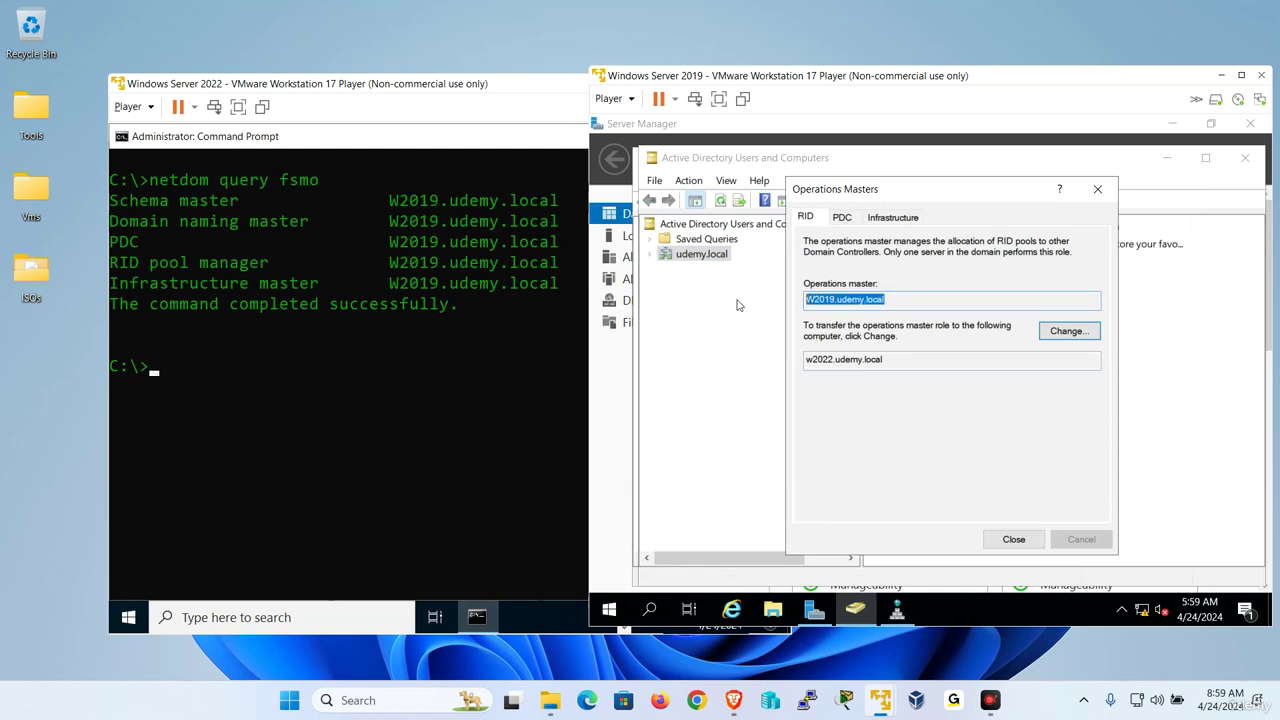
pyautogui.moveTo(890, 359); pyautogui.dragTo(806, 359)
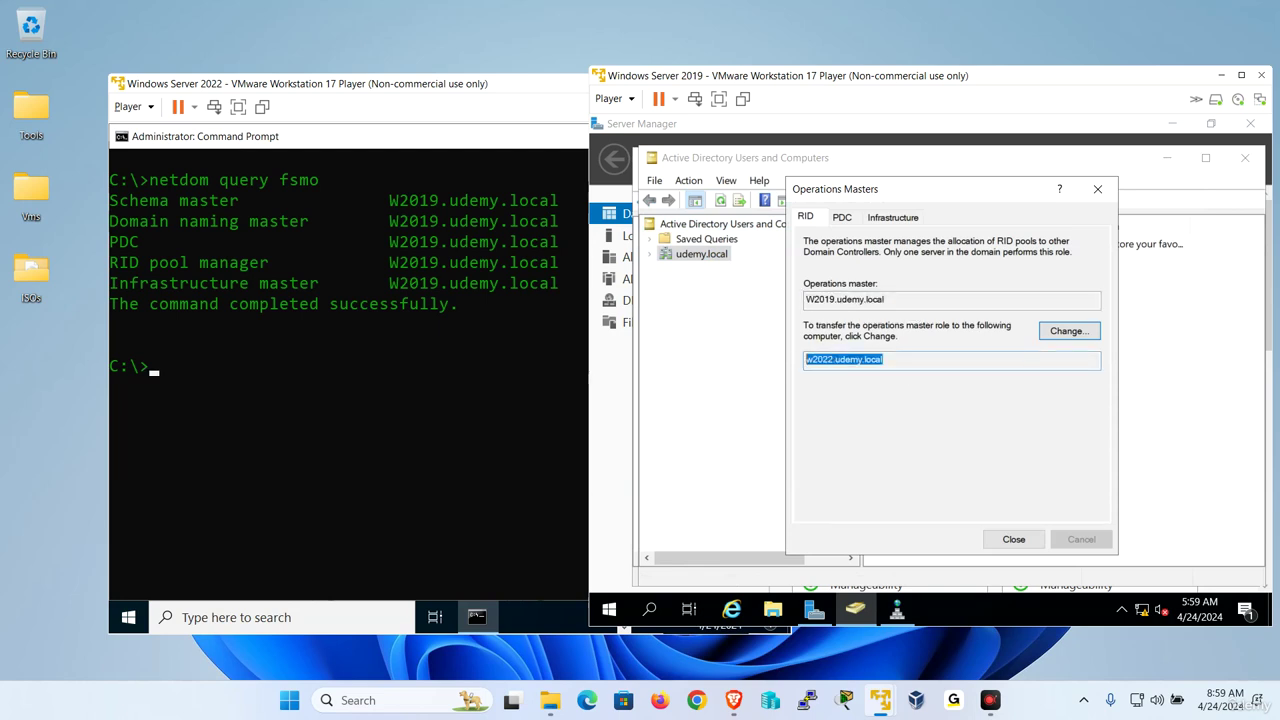
pyautogui.click(1069, 331)
pyautogui.click(999, 464)
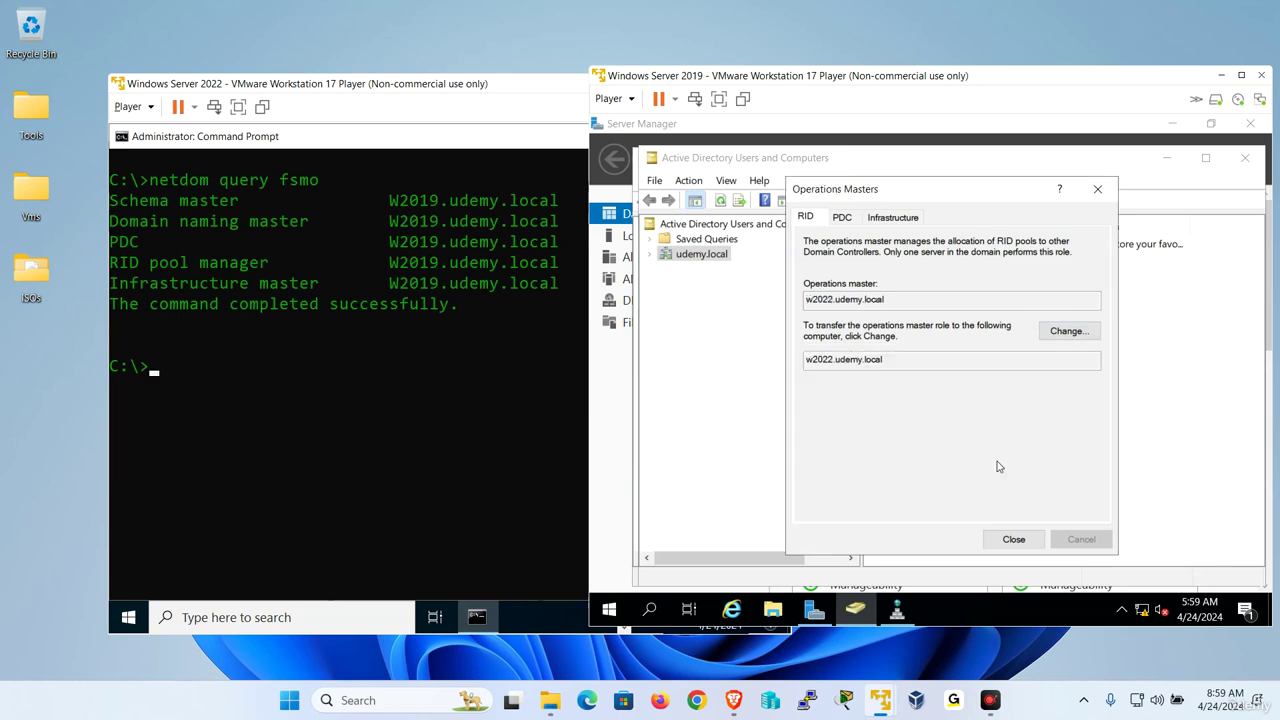
pyautogui.click(1055, 464)
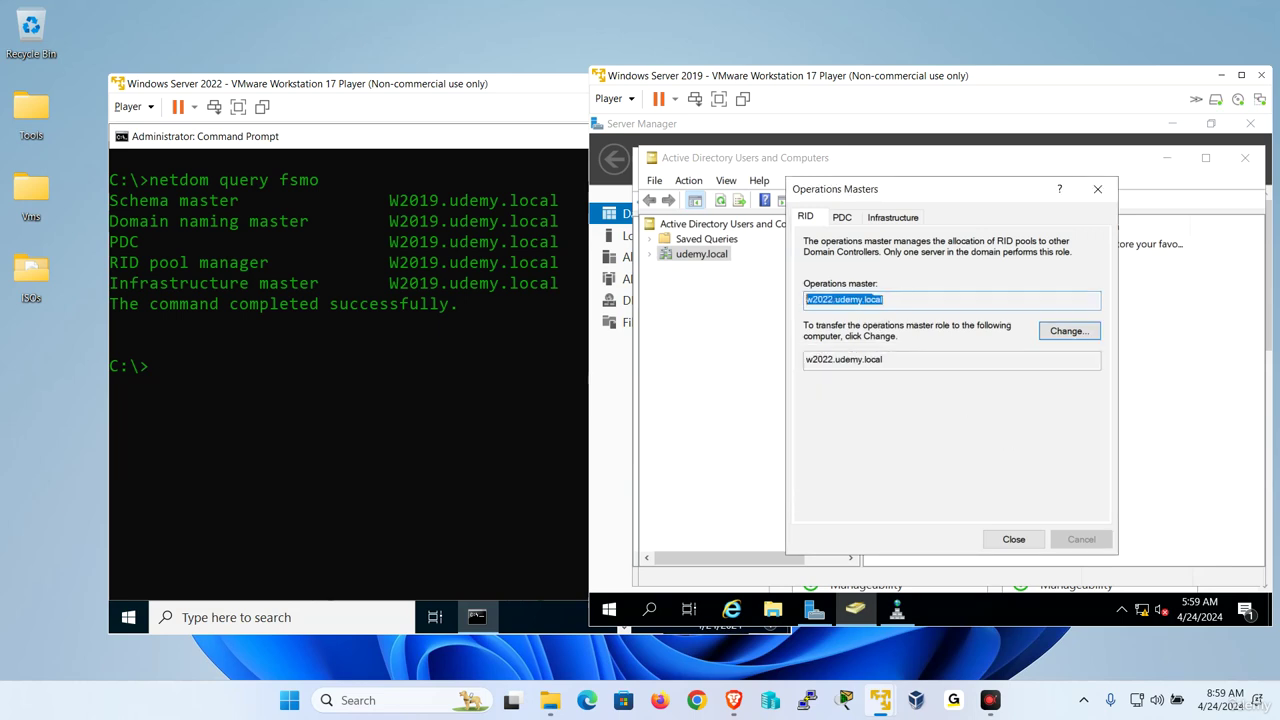
# Transfer the PDC and Infrastructure master roles to w2022.udemy.local as well.
pyautogui.click(840, 217)
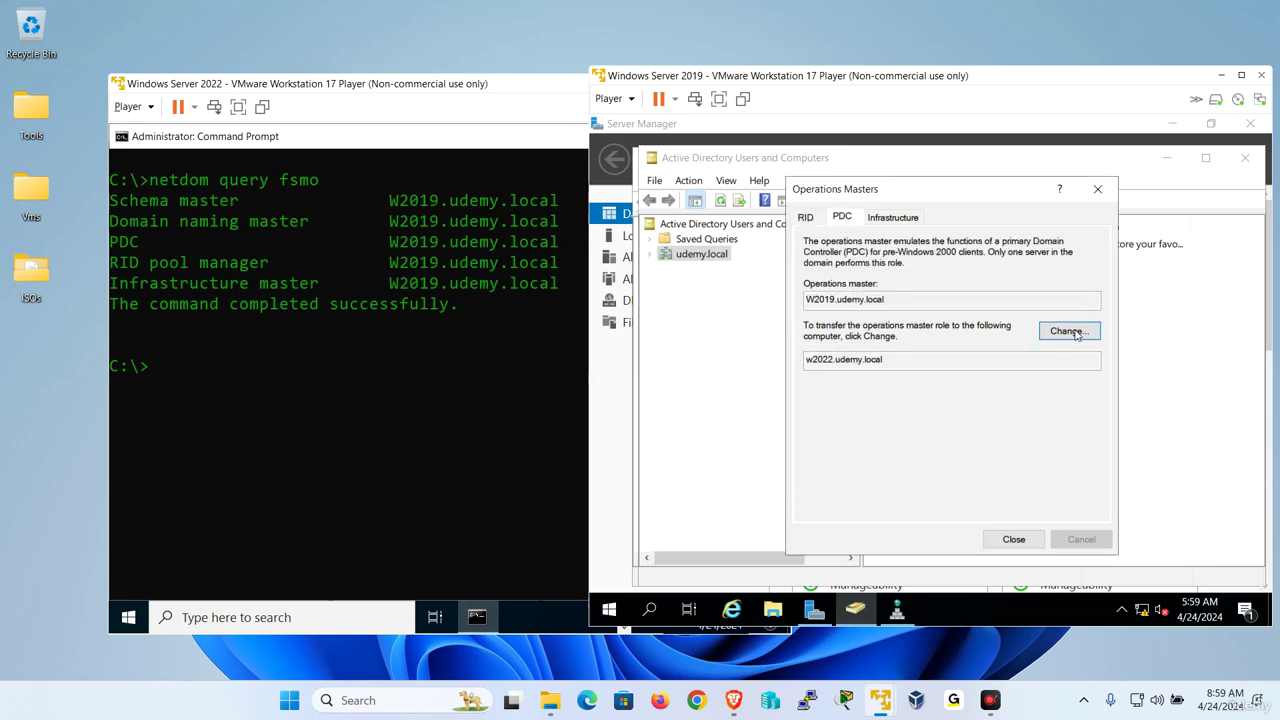
pyautogui.click(1069, 331)
pyautogui.click(999, 464)
pyautogui.click(1055, 464)
pyautogui.click(893, 217)
pyautogui.click(1068, 333)
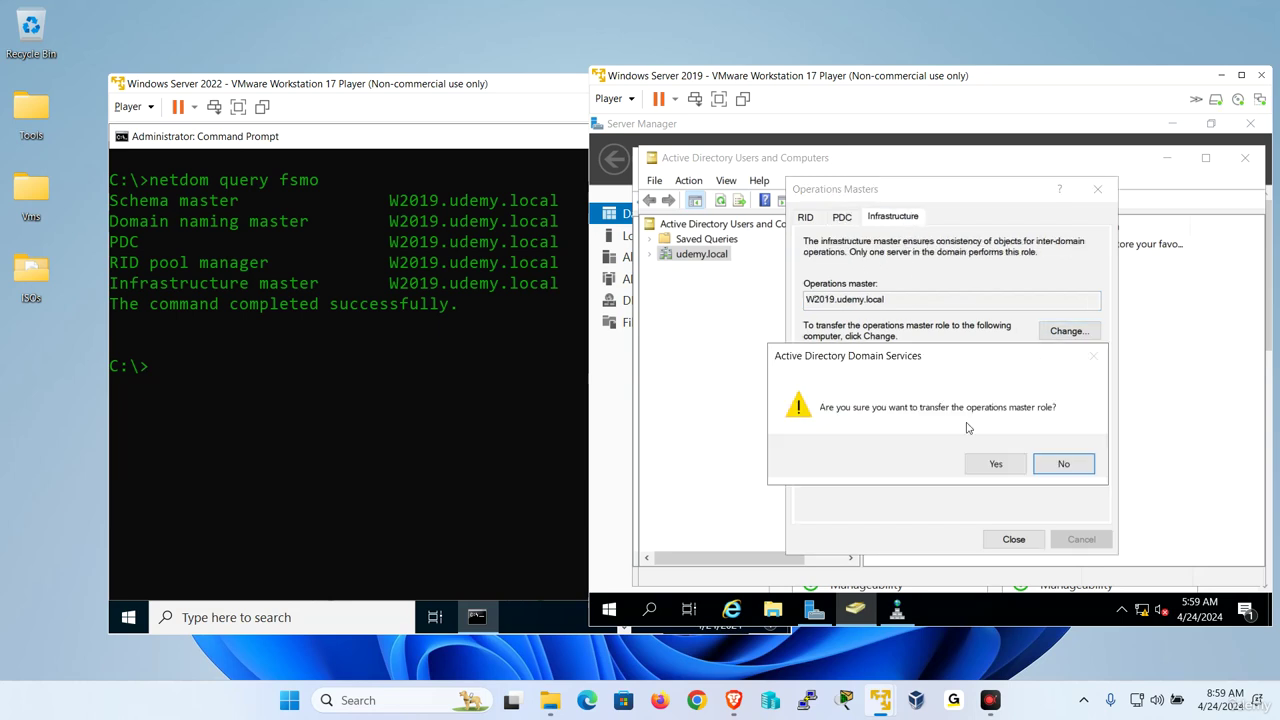
pyautogui.click(994, 464)
pyautogui.click(1052, 465)
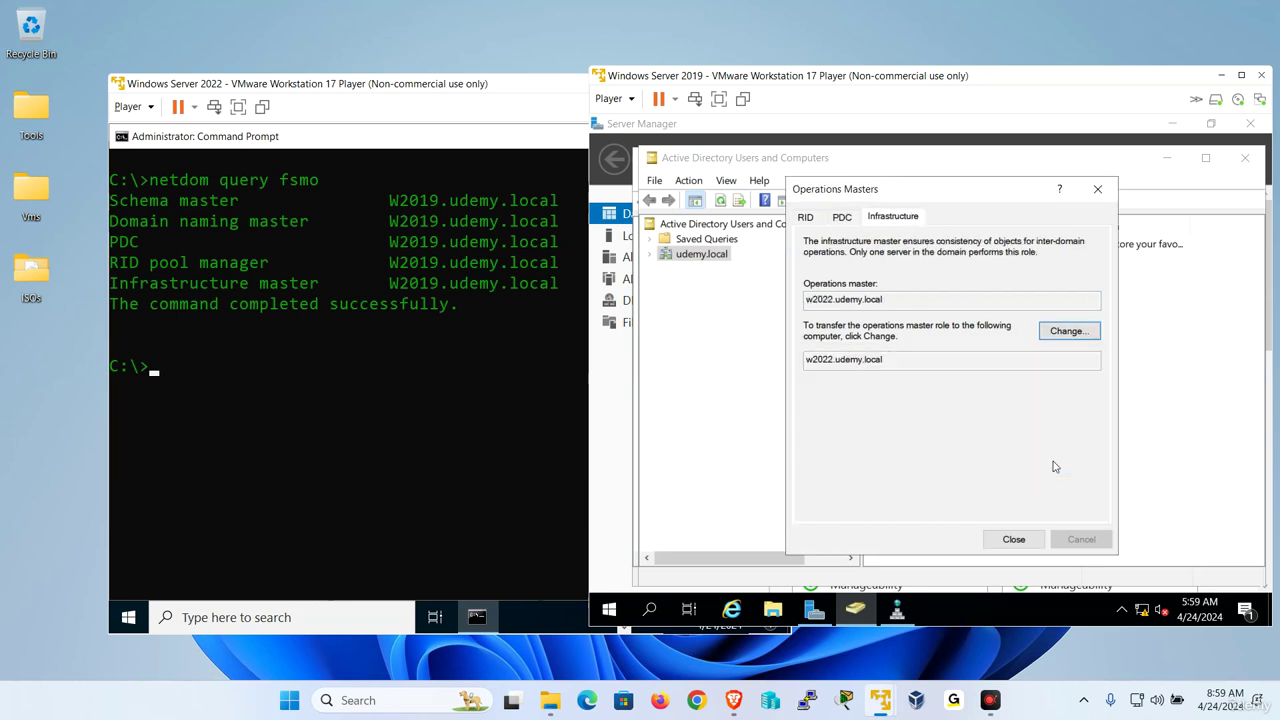
pyautogui.click(315, 388)
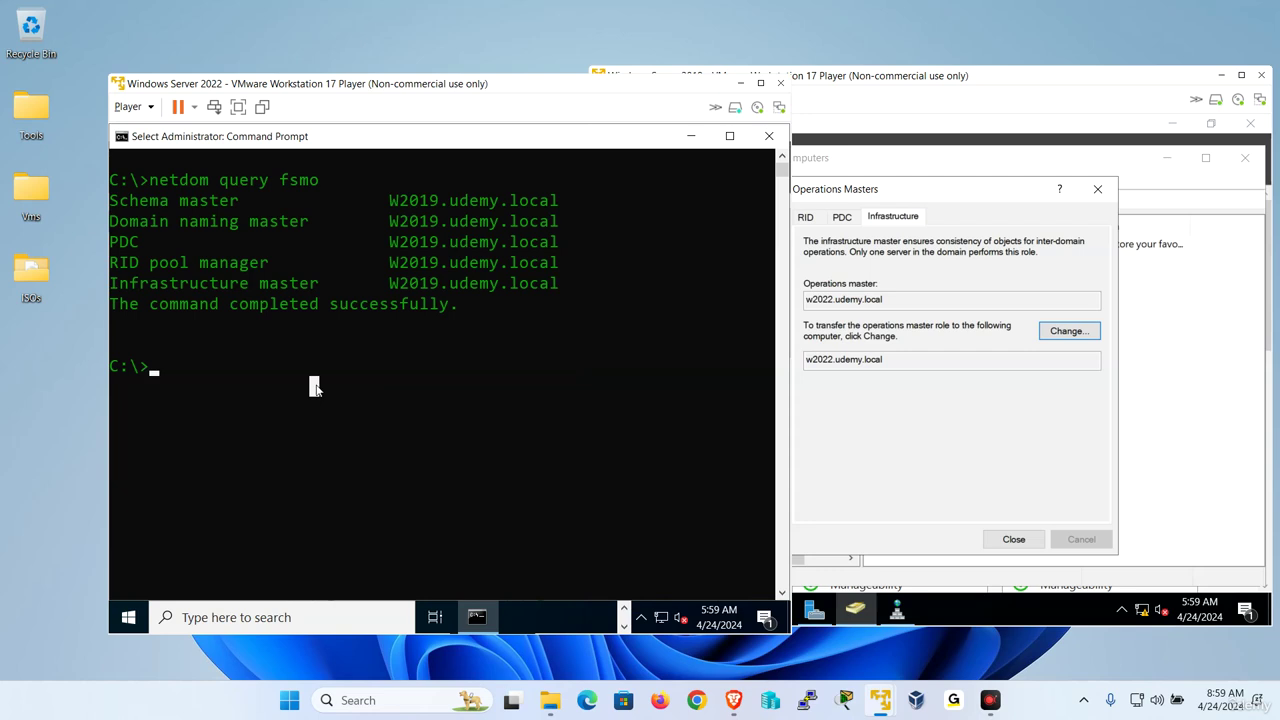
# Rerun netdom query fsmo to confirm PDC, RID and Infrastructure on W2022, then close the W2019 dialogs.
pyautogui.press('Up')
pyautogui.press('Return')
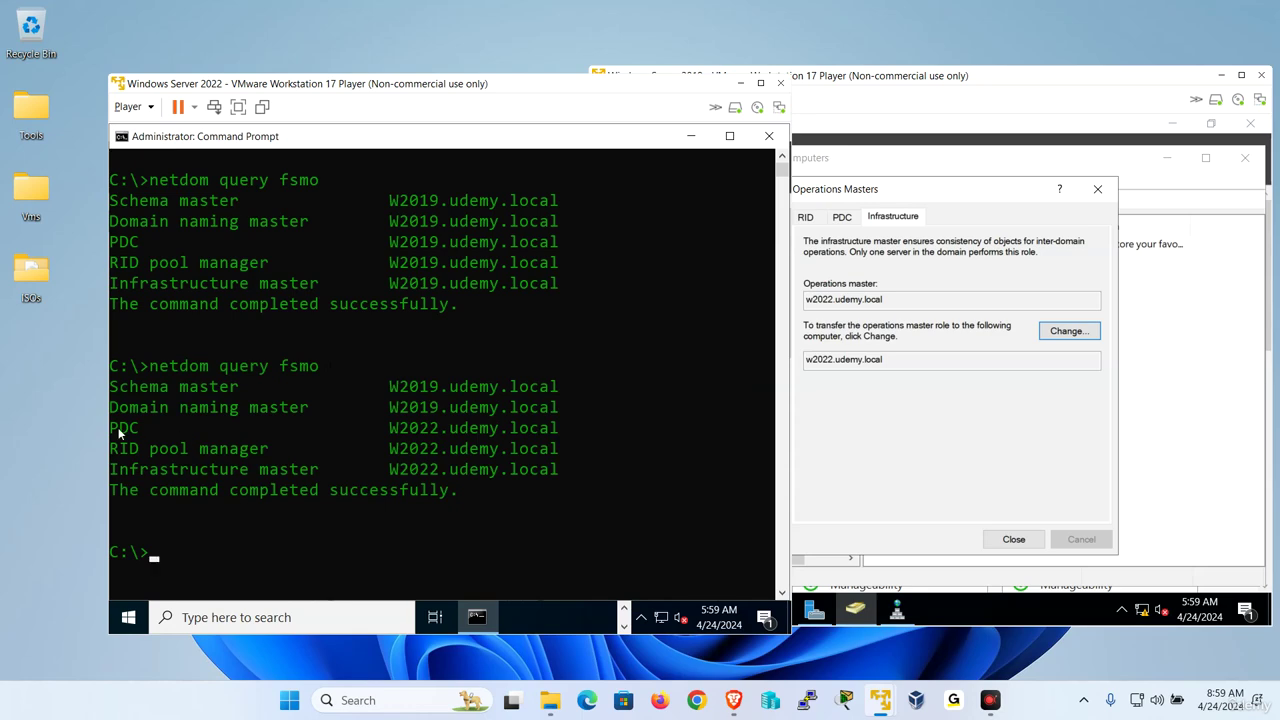
pyautogui.moveTo(118, 427); pyautogui.dragTo(556, 468)
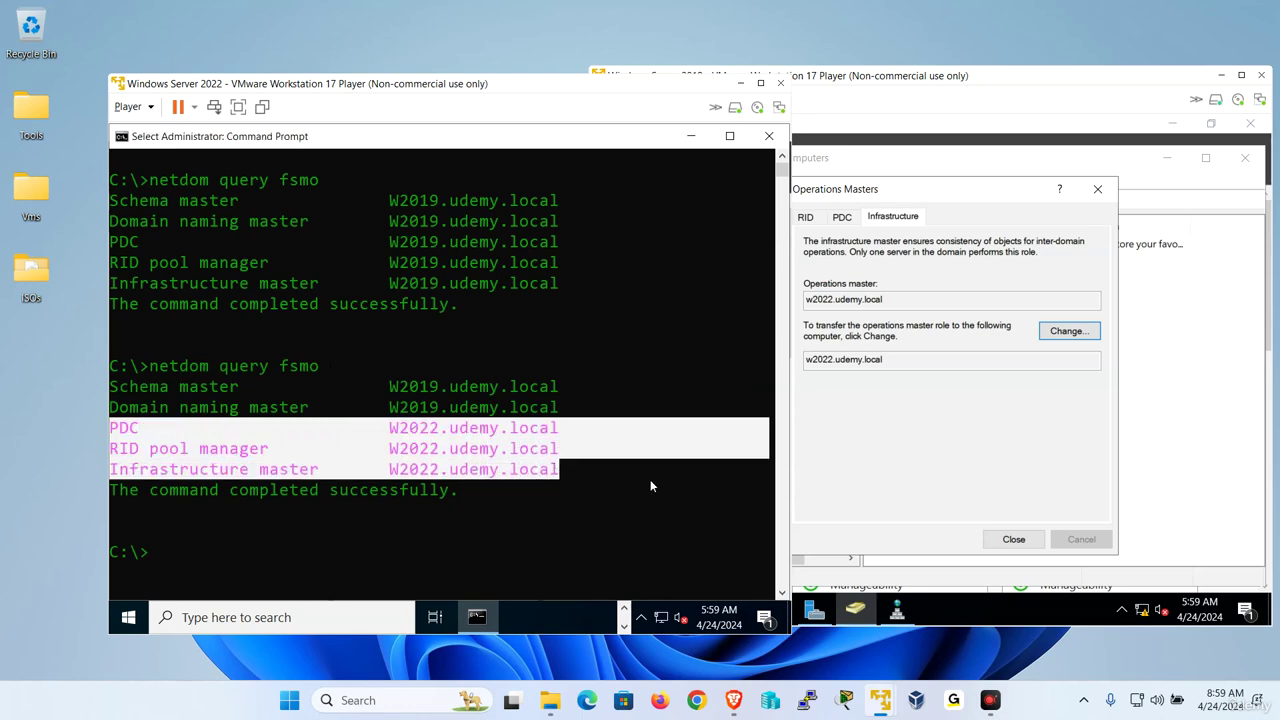
pyautogui.click(1010, 518)
pyautogui.click(1014, 539)
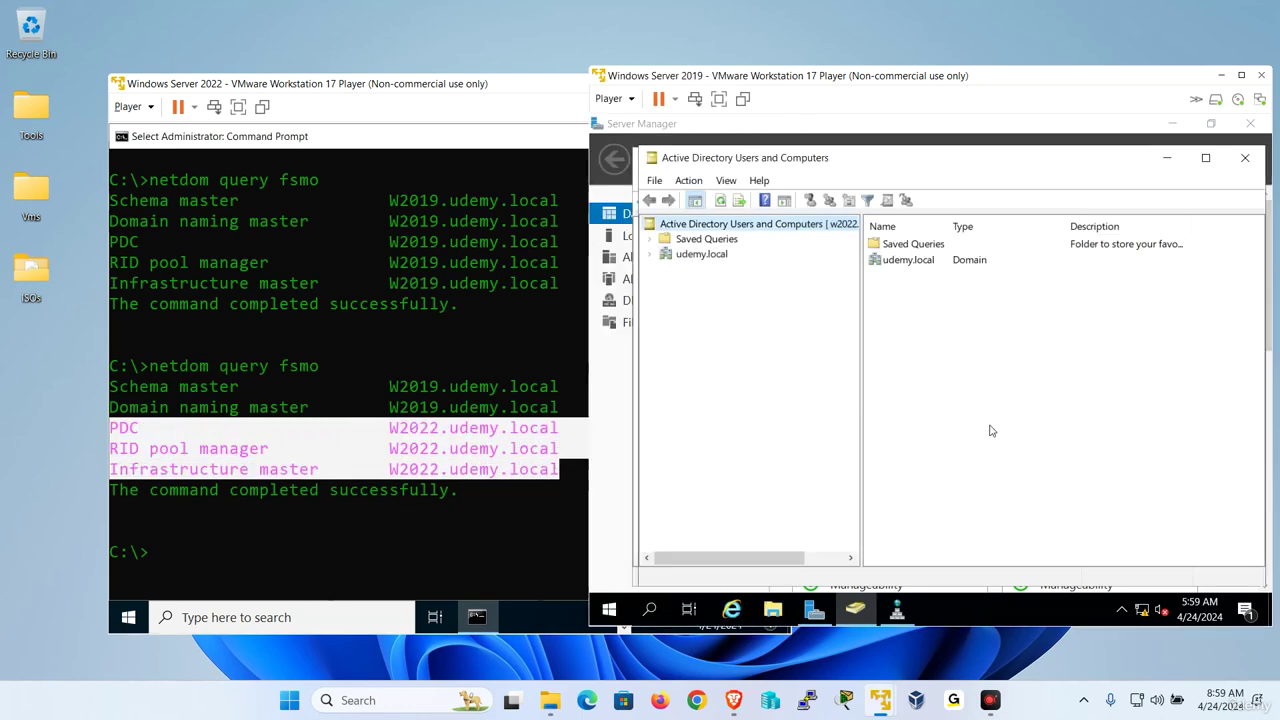
pyautogui.click(814, 609)
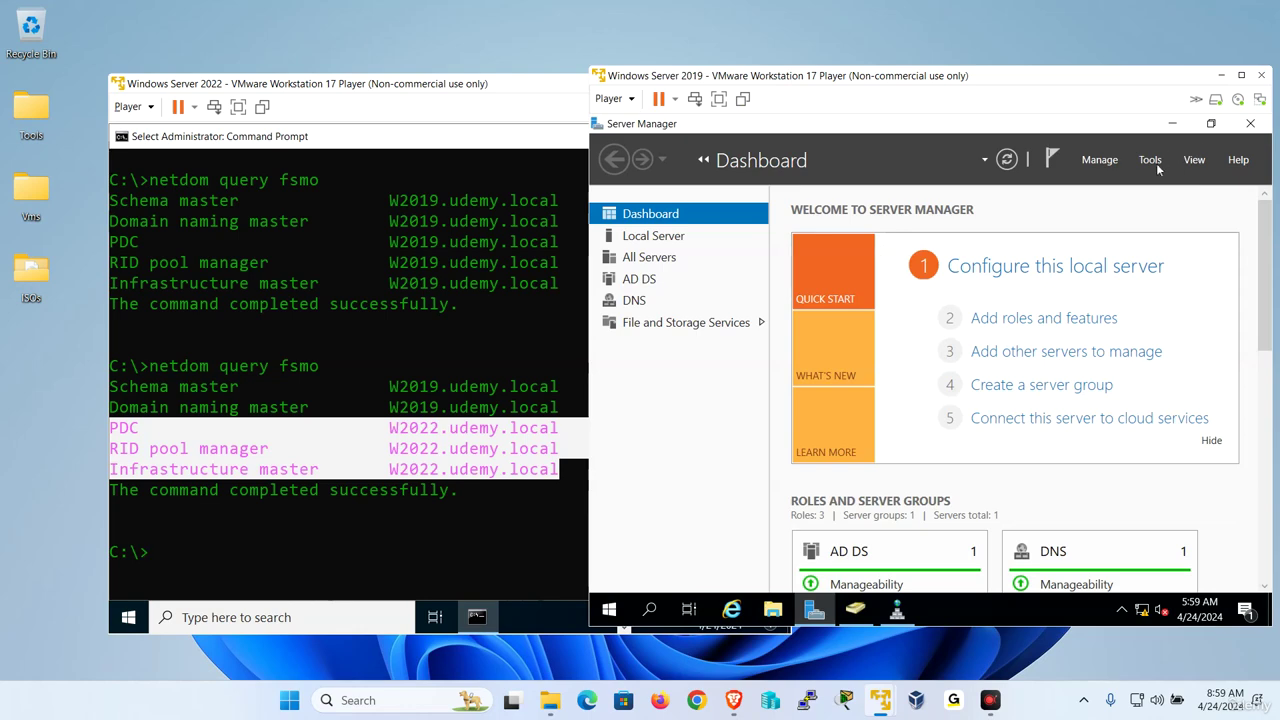
# Open Active Directory Domains and Trusts and connect it to W2022.udemy.local.
pyautogui.click(1151, 161)
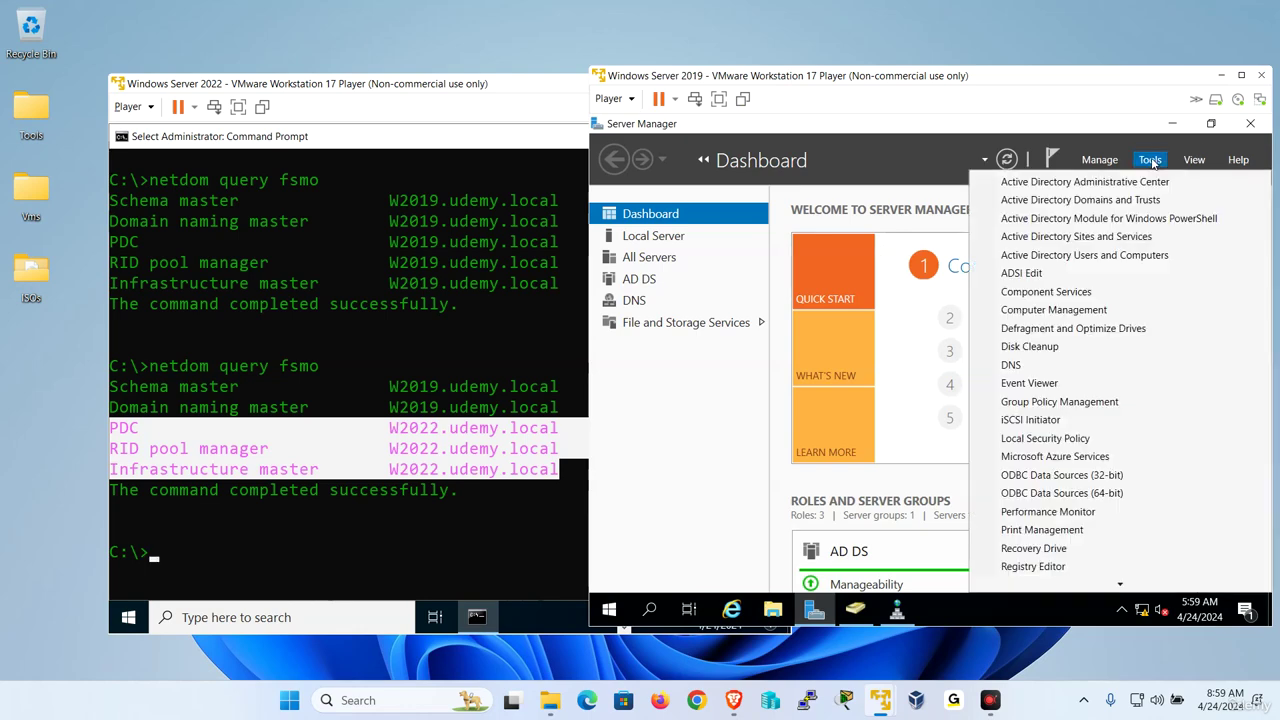
pyautogui.click(1108, 201)
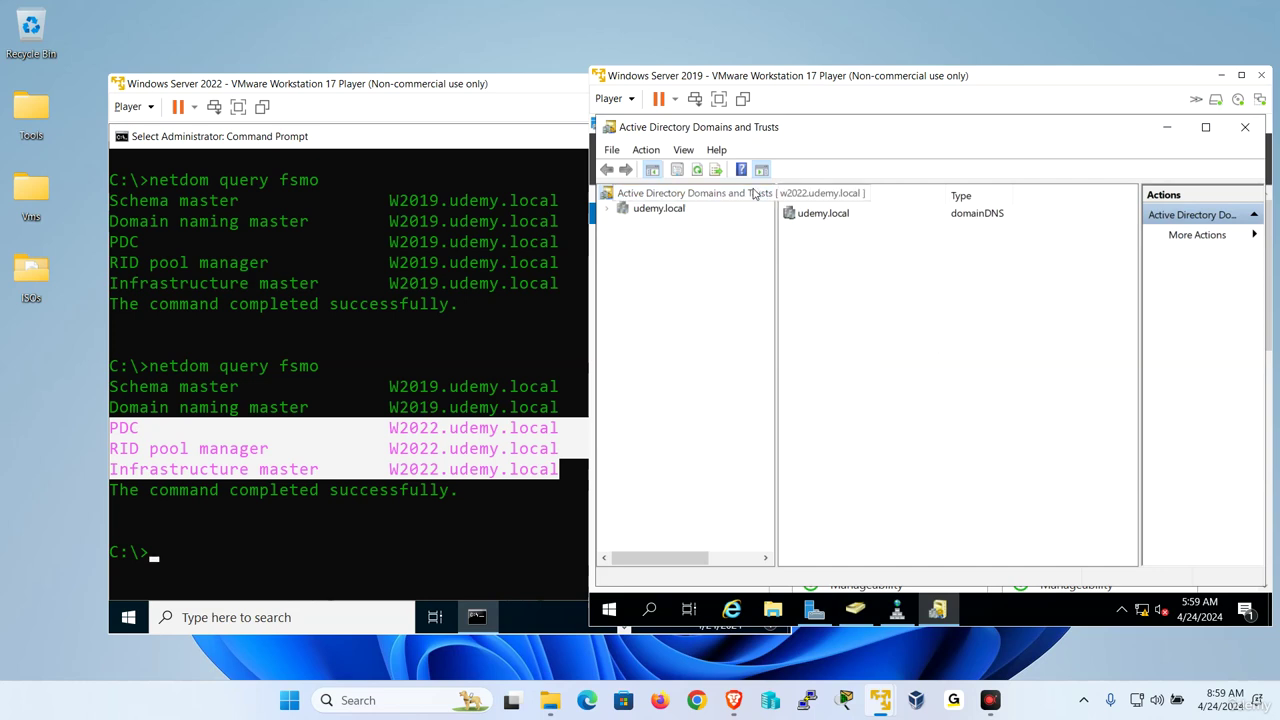
pyautogui.rightClick(753, 194)
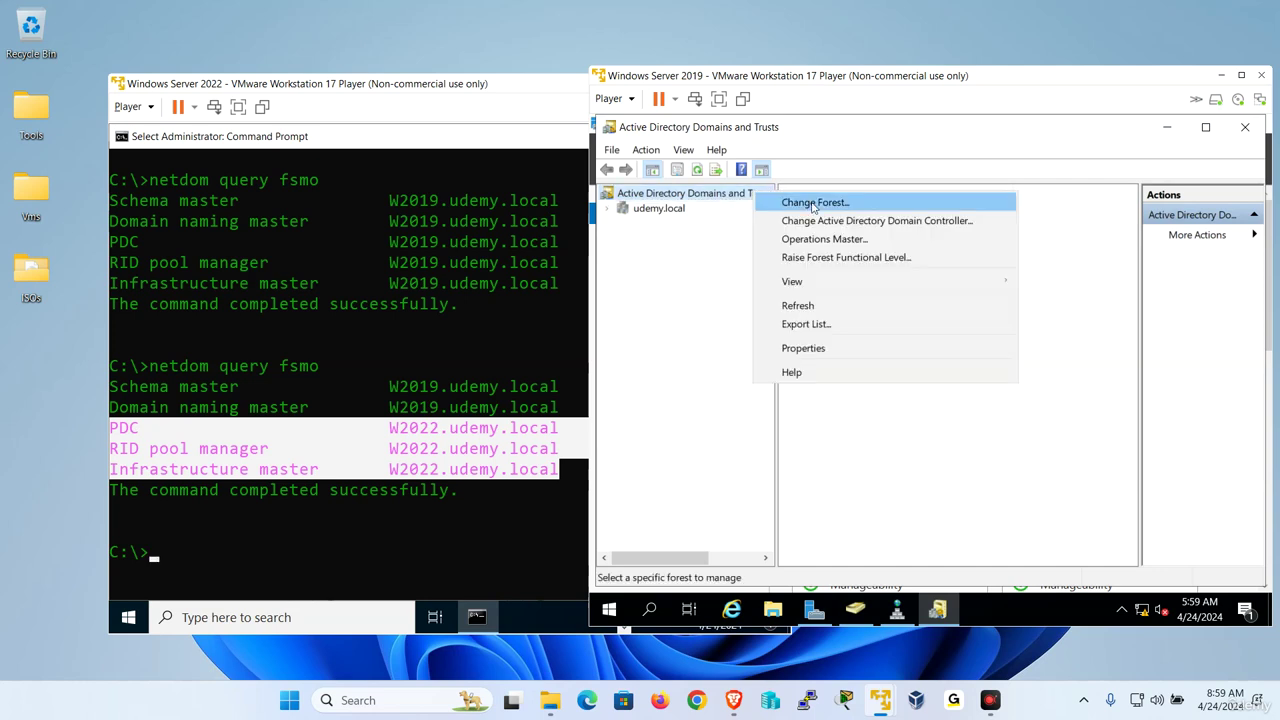
pyautogui.click(875, 221)
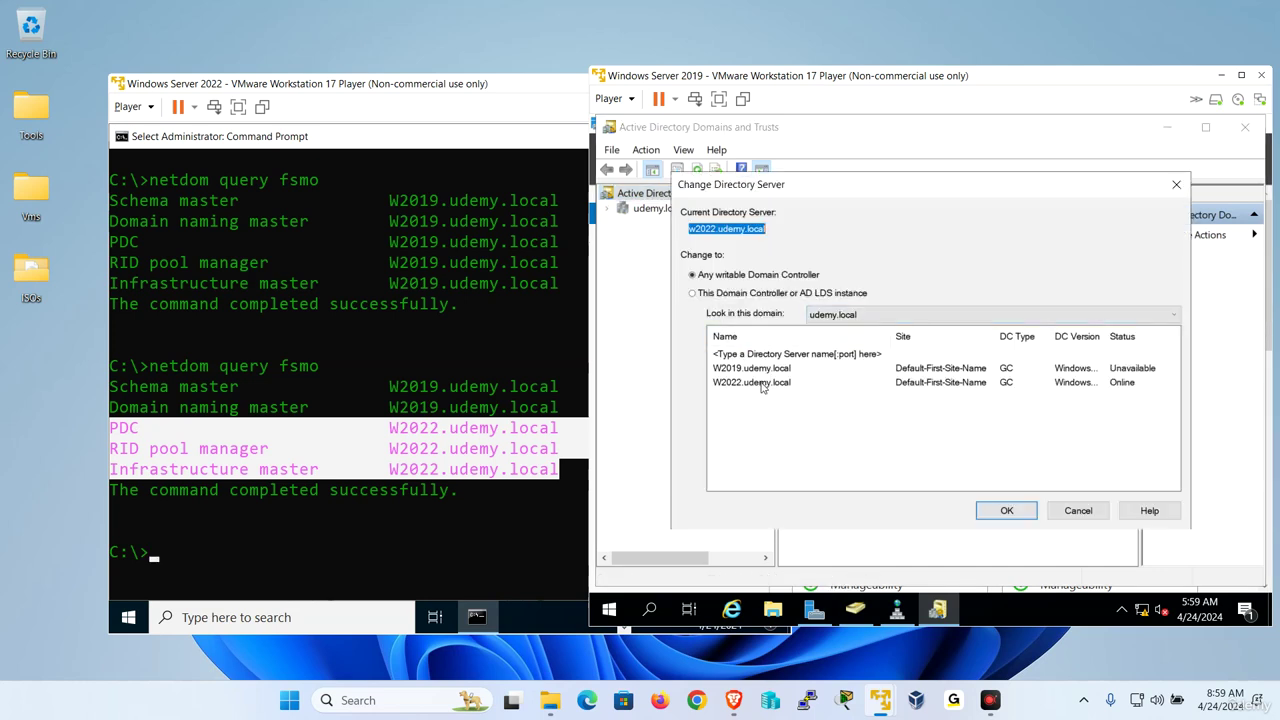
pyautogui.doubleClick(762, 384)
# Transfer the domain naming master role to w2022.udemy.local.
pyautogui.rightClick(706, 197)
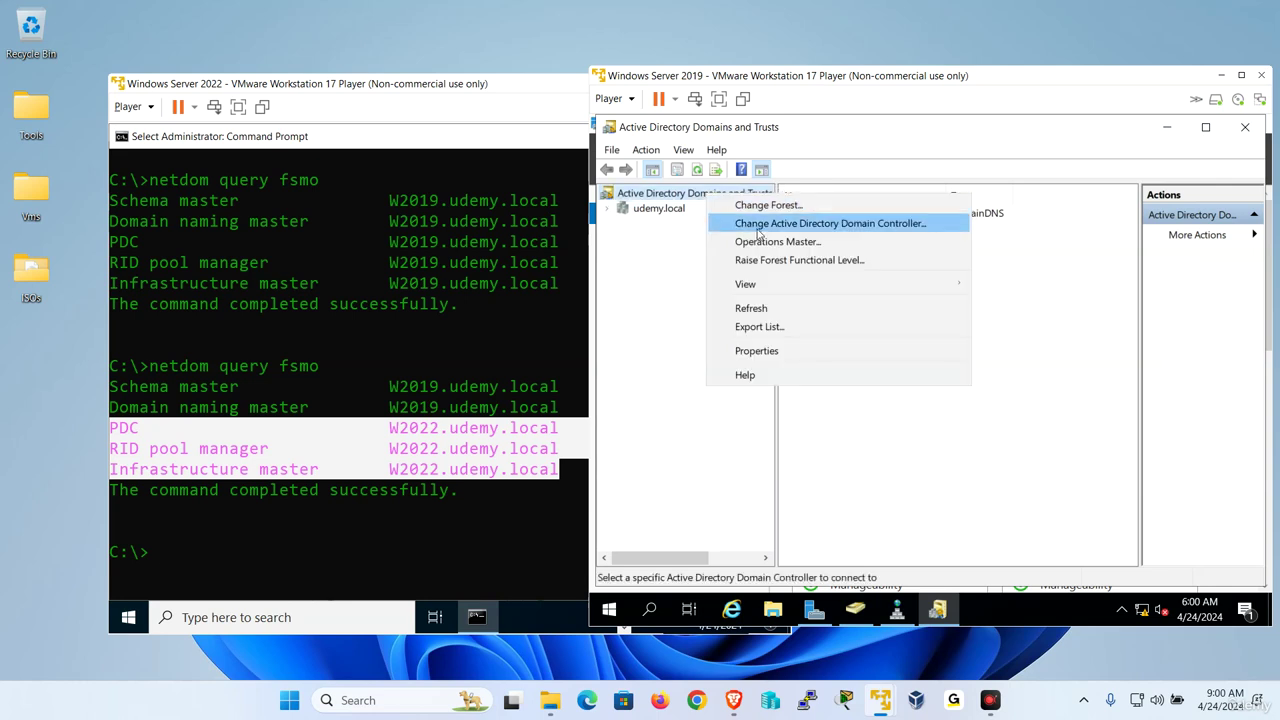
pyautogui.click(766, 241)
pyautogui.click(1040, 373)
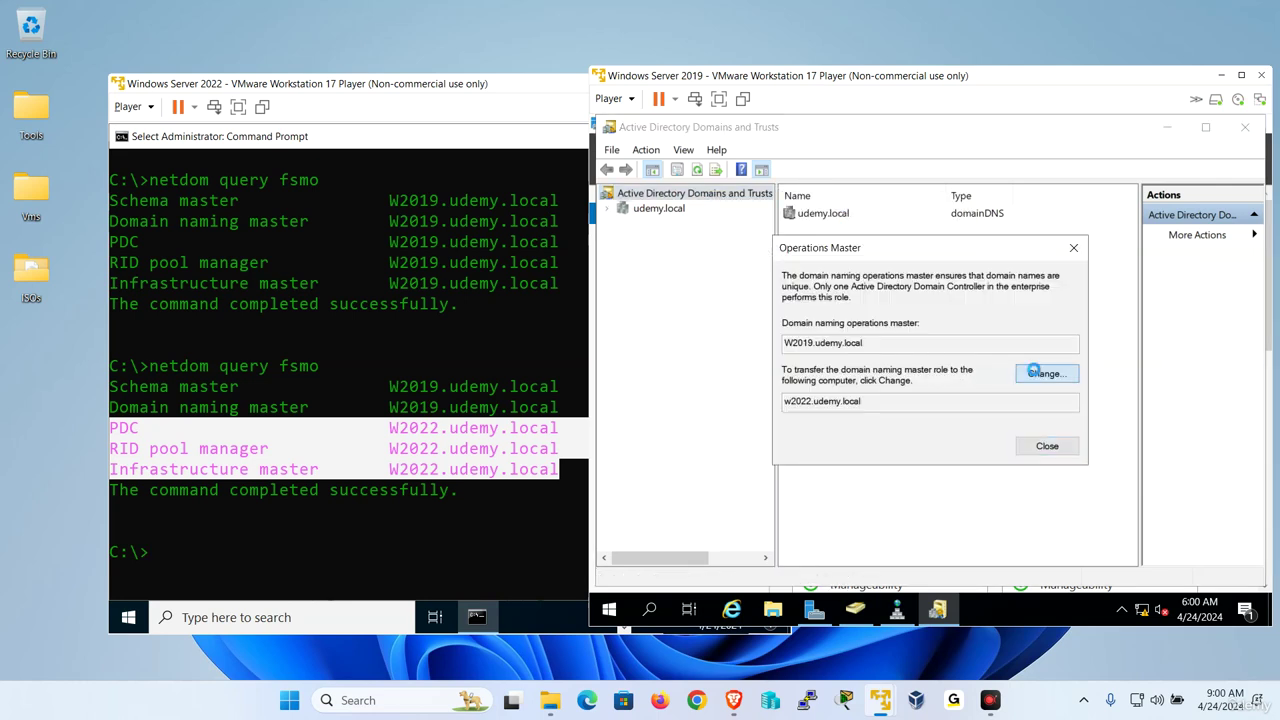
pyautogui.click(995, 466)
pyautogui.click(1042, 464)
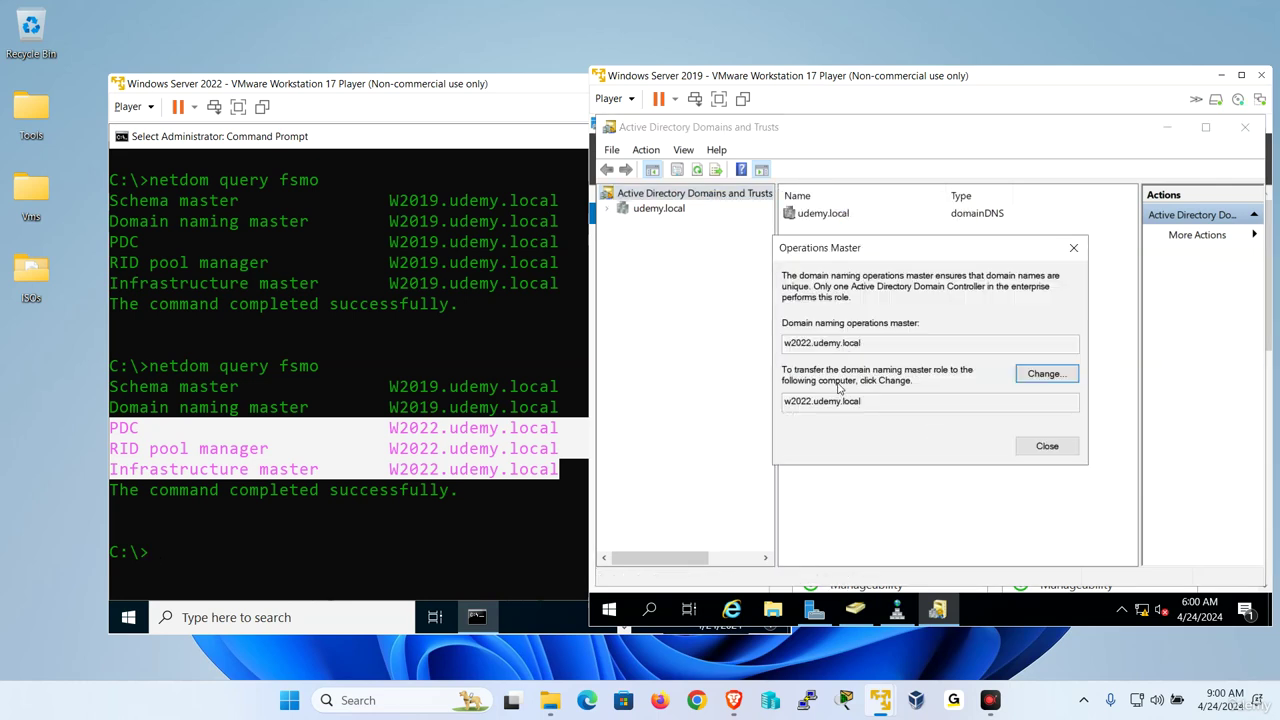
# Rerun netdom query fsmo on W2022 to confirm domain naming moved, with only Schema left on W2019.
pyautogui.click(300, 460)
pyautogui.click(300, 460)
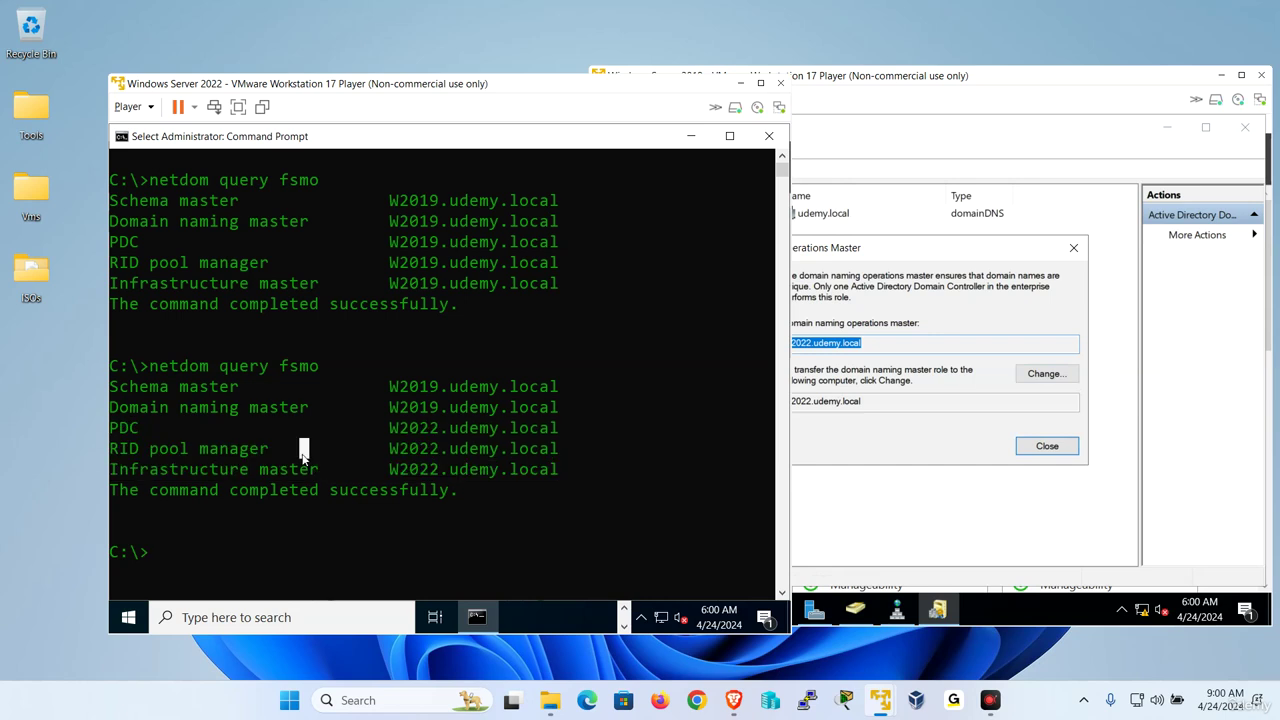
pyautogui.press('Up')
pyautogui.press('Return')
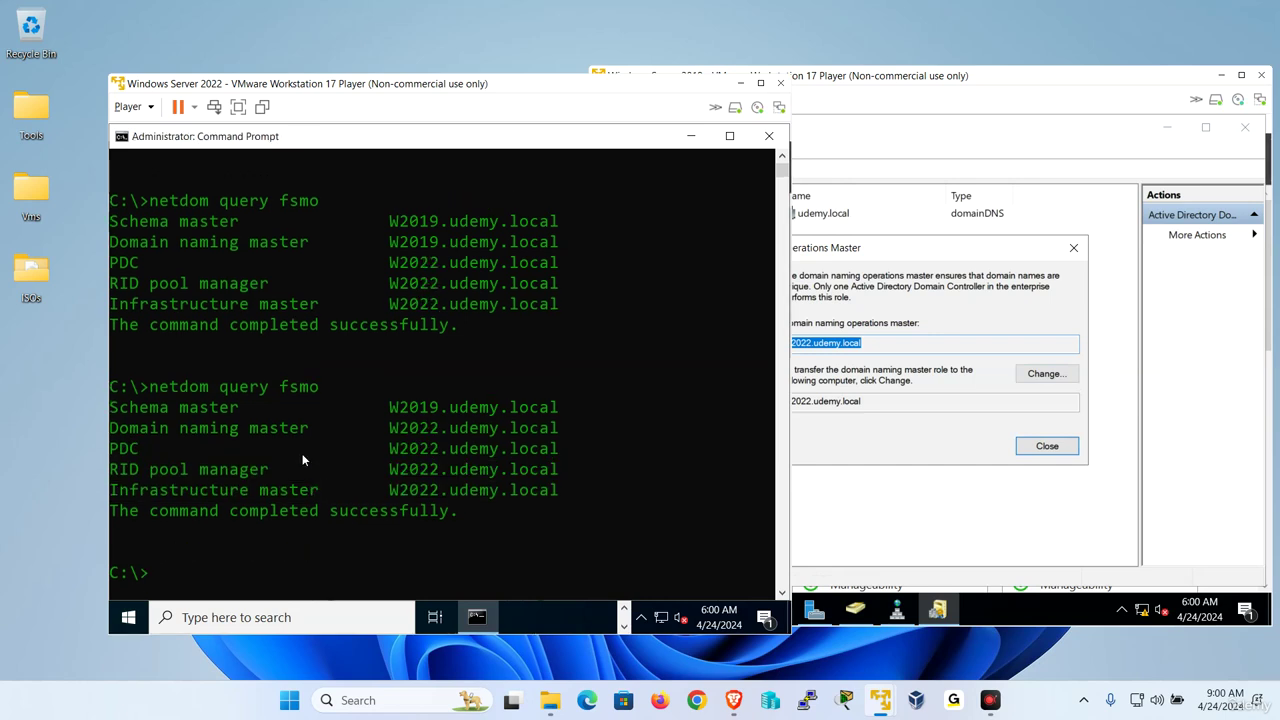
pyautogui.moveTo(578, 437); pyautogui.dragTo(390, 429)
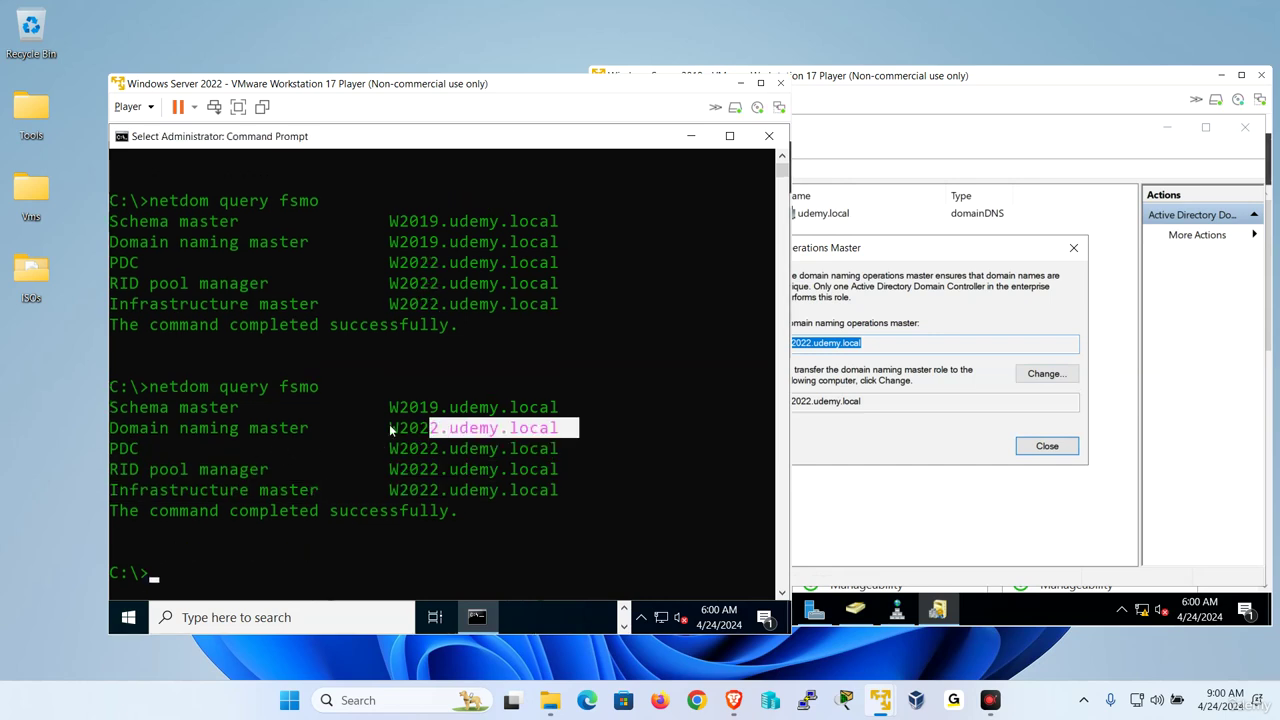
pyautogui.moveTo(254, 412); pyautogui.dragTo(130, 407)
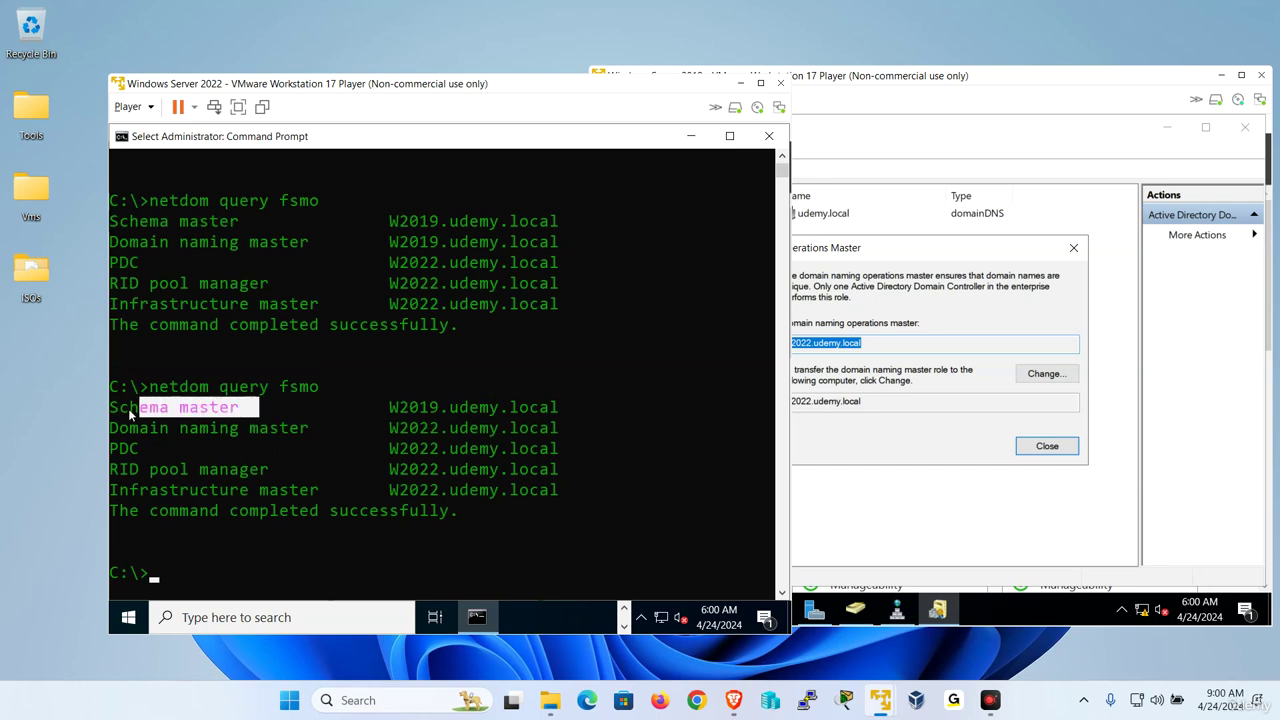
pyautogui.click(949, 443)
# Register the schema snap-in library with regsvr32 schmmgmt.dll from the Run box.
pyautogui.click(612, 618)
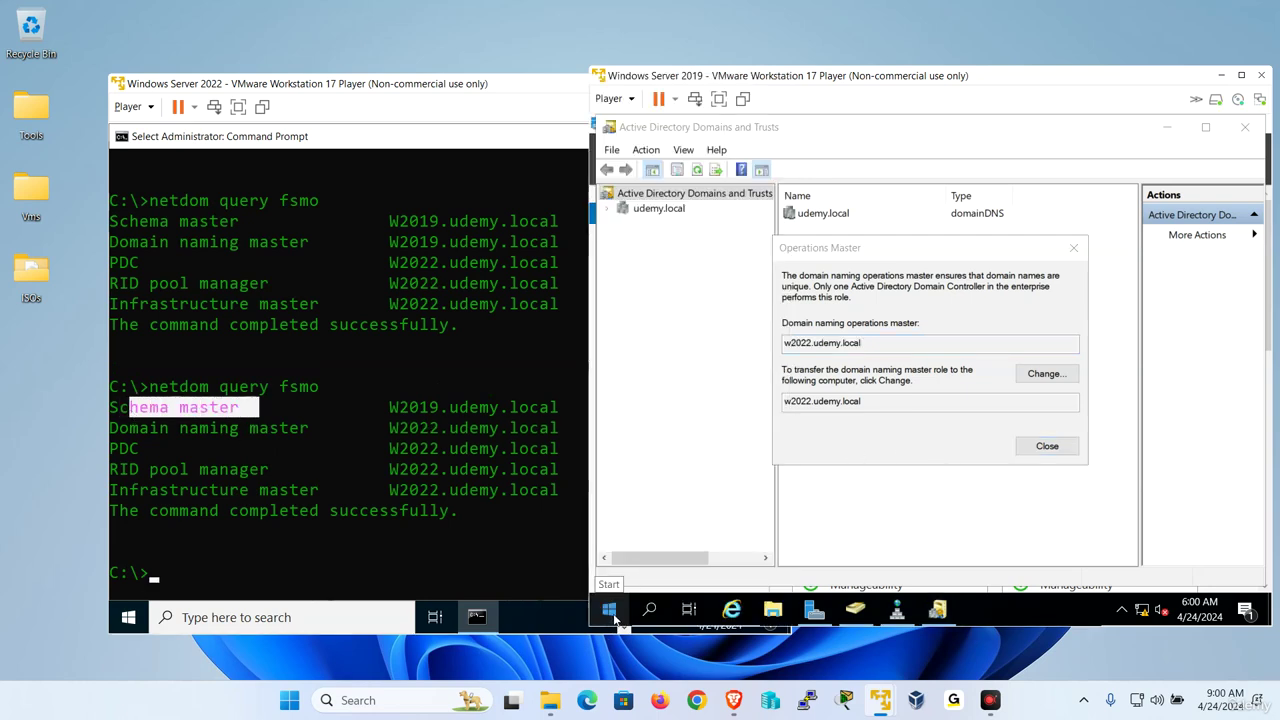
pyautogui.press('super+x')
pyautogui.click(671, 530)
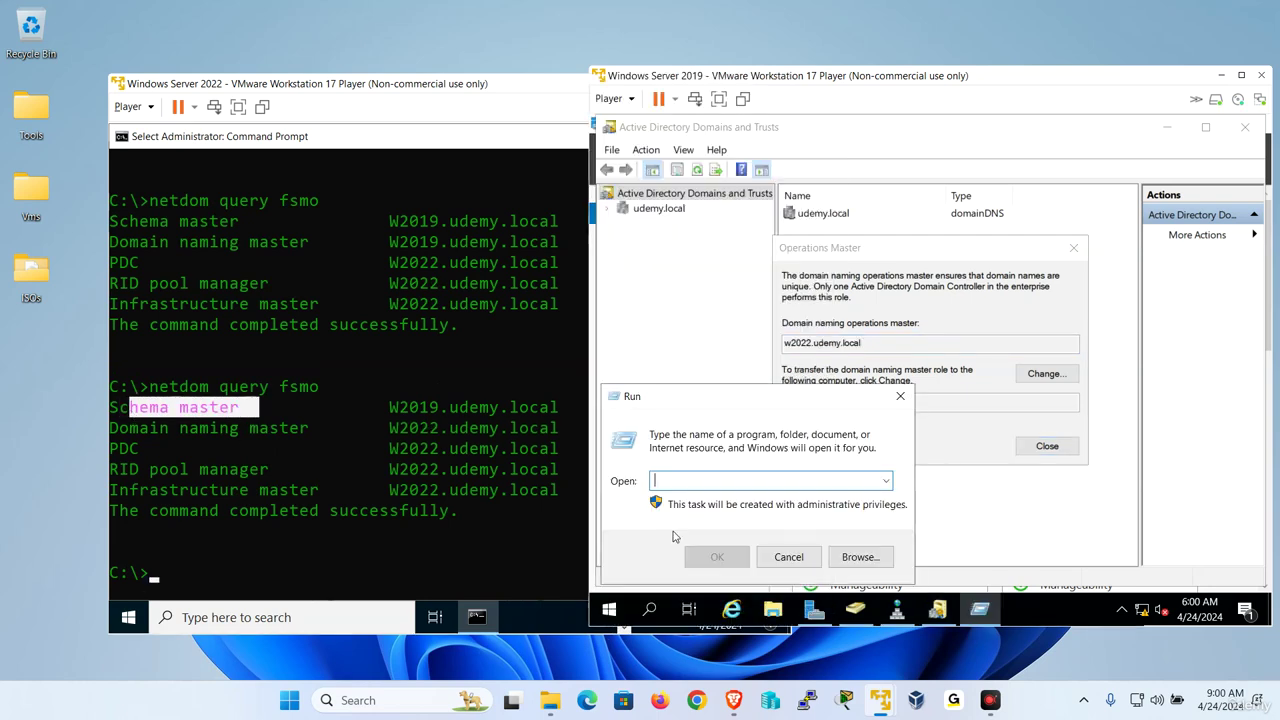
pyautogui.write('regsvr32 s')
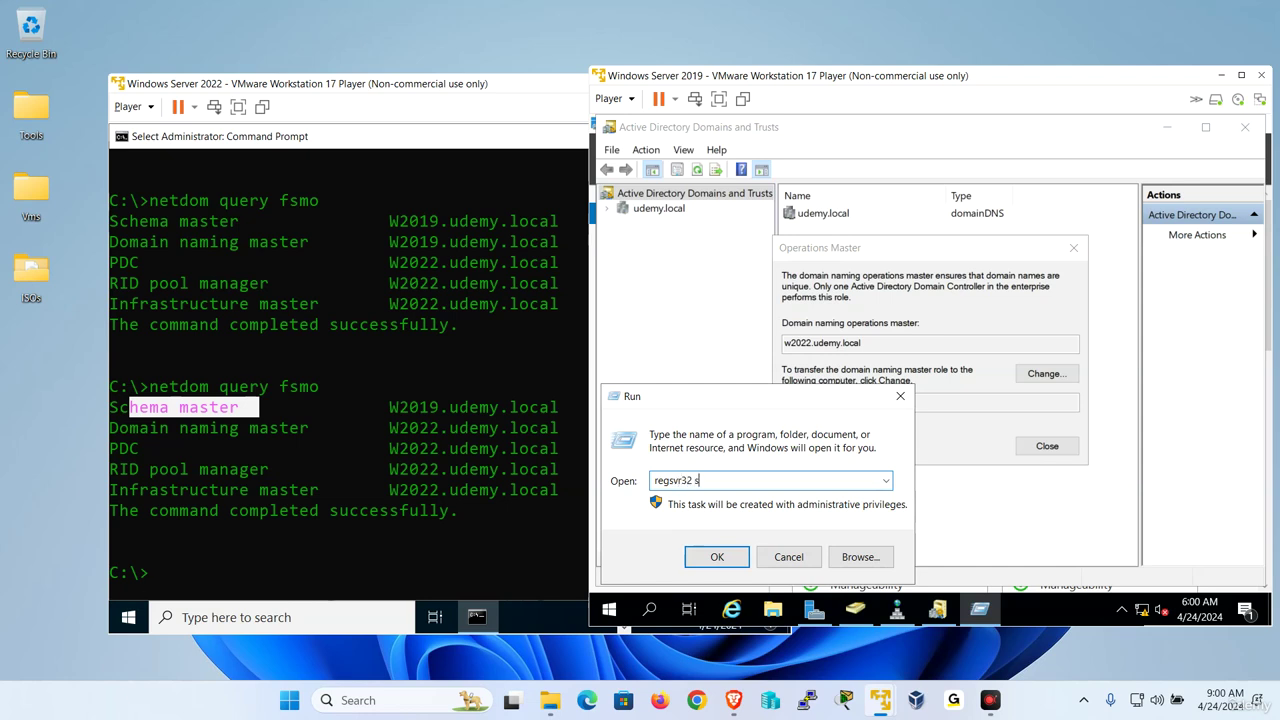
pyautogui.write('chmmgmt.dll')
pyautogui.press('Return')
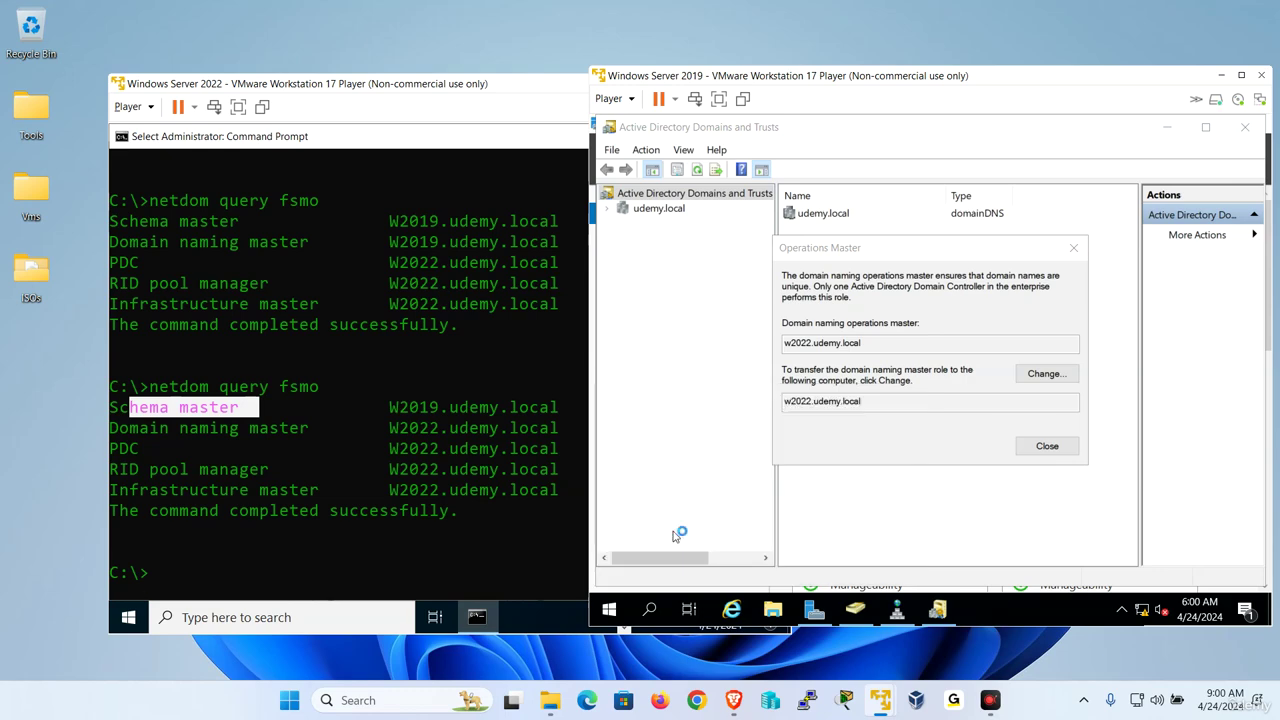
pyautogui.press('Return')
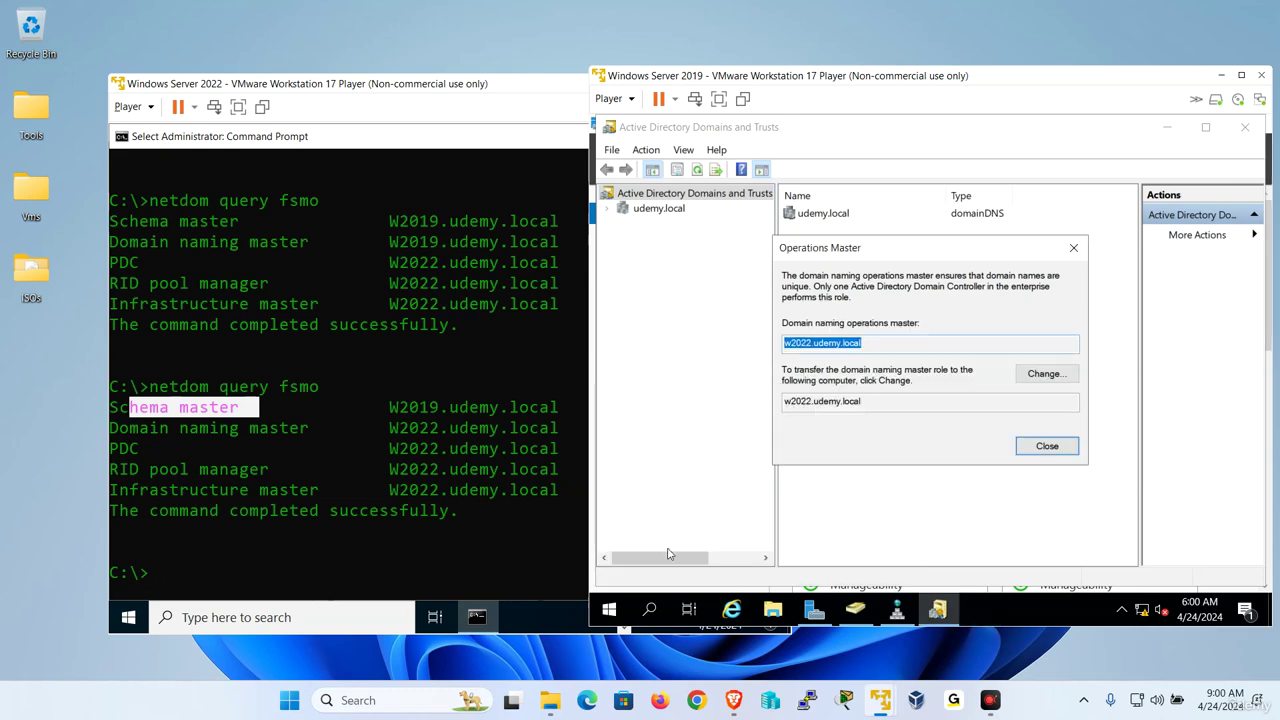
# Launch an empty management console by running mmc.
pyautogui.rightClick(622, 618)
pyautogui.click(705, 534)
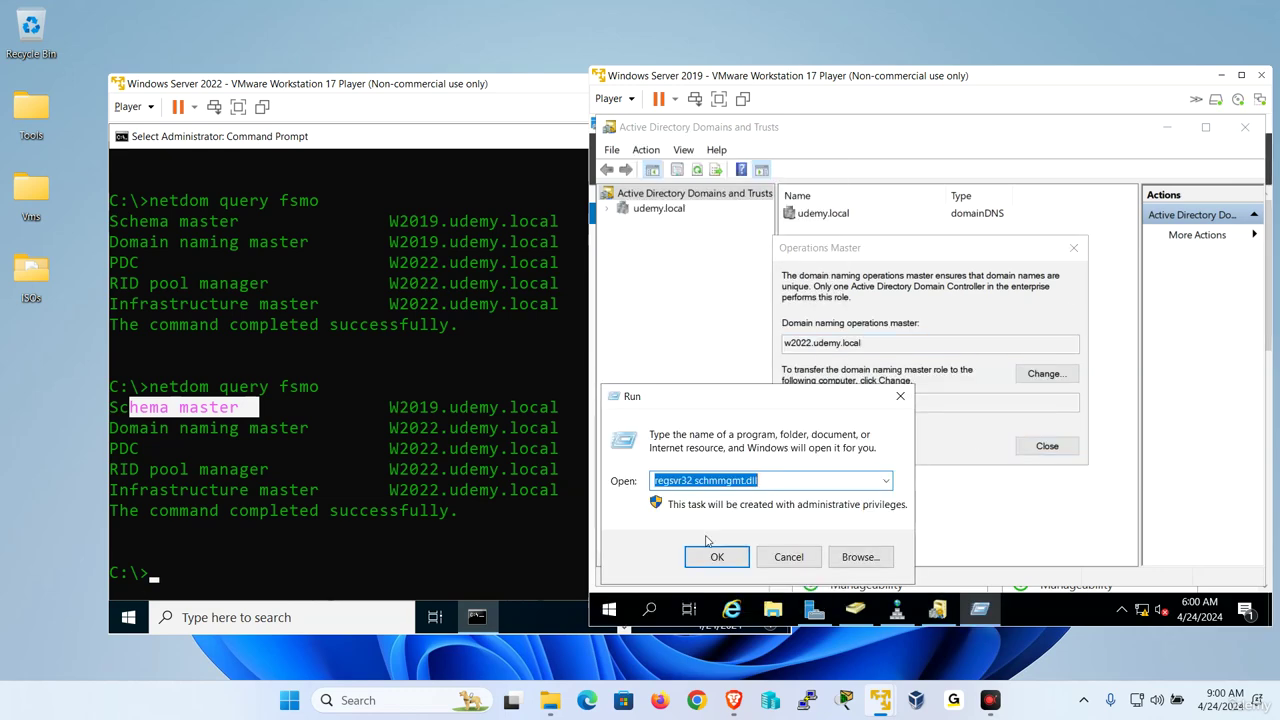
pyautogui.write('mmc')
pyautogui.press('Return')
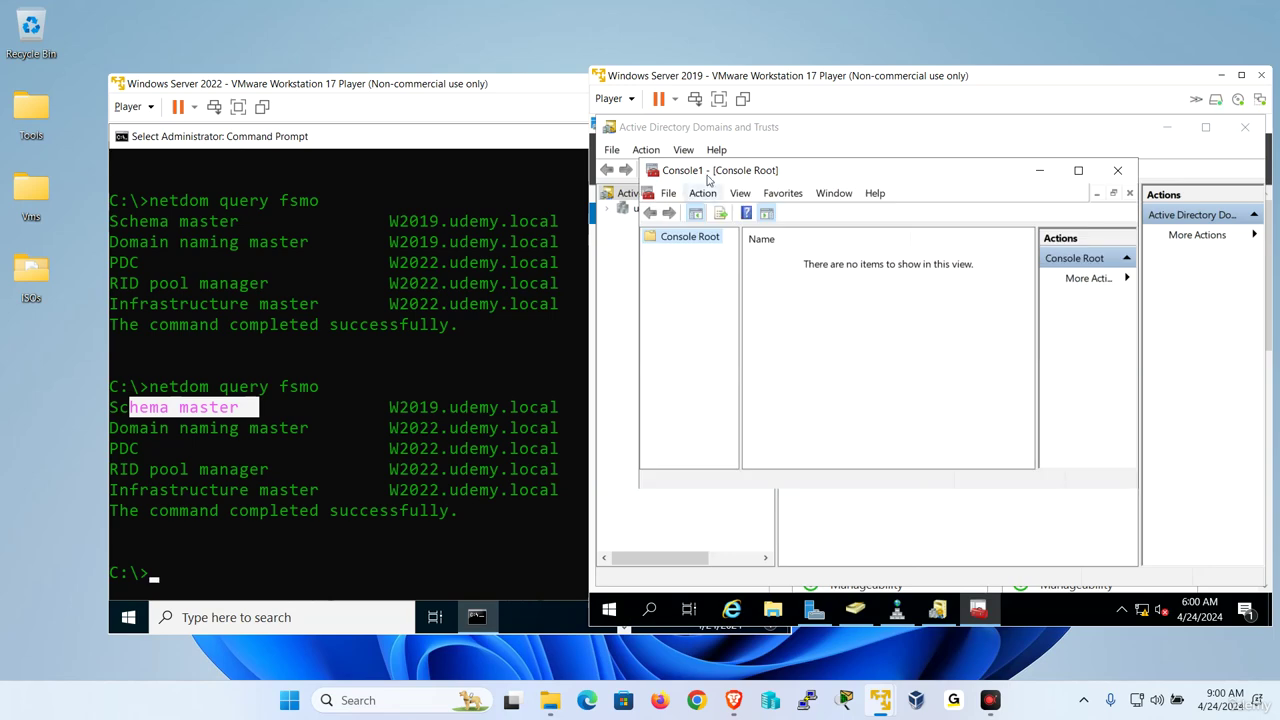
# Add the Active Directory Schema snap-in to Console1 and expand its node.
pyautogui.click(668, 194)
pyautogui.click(727, 292)
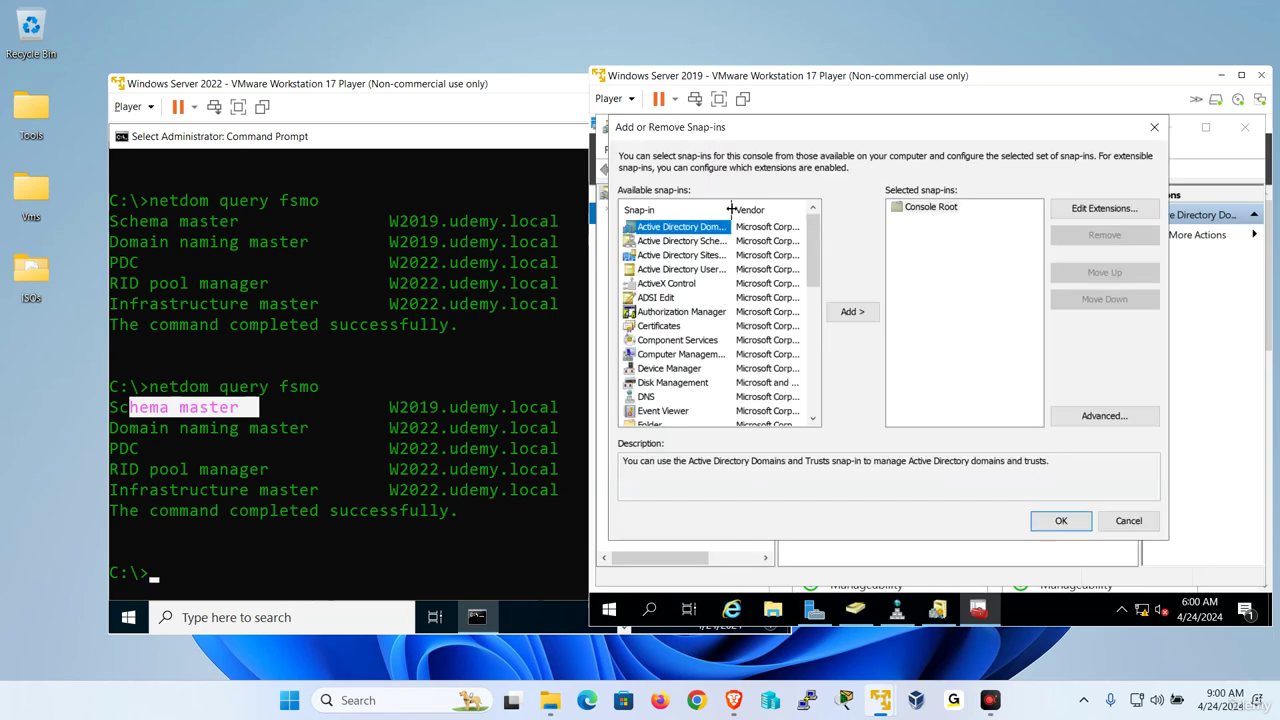
pyautogui.moveTo(731, 208); pyautogui.dragTo(777, 208)
pyautogui.click(720, 243)
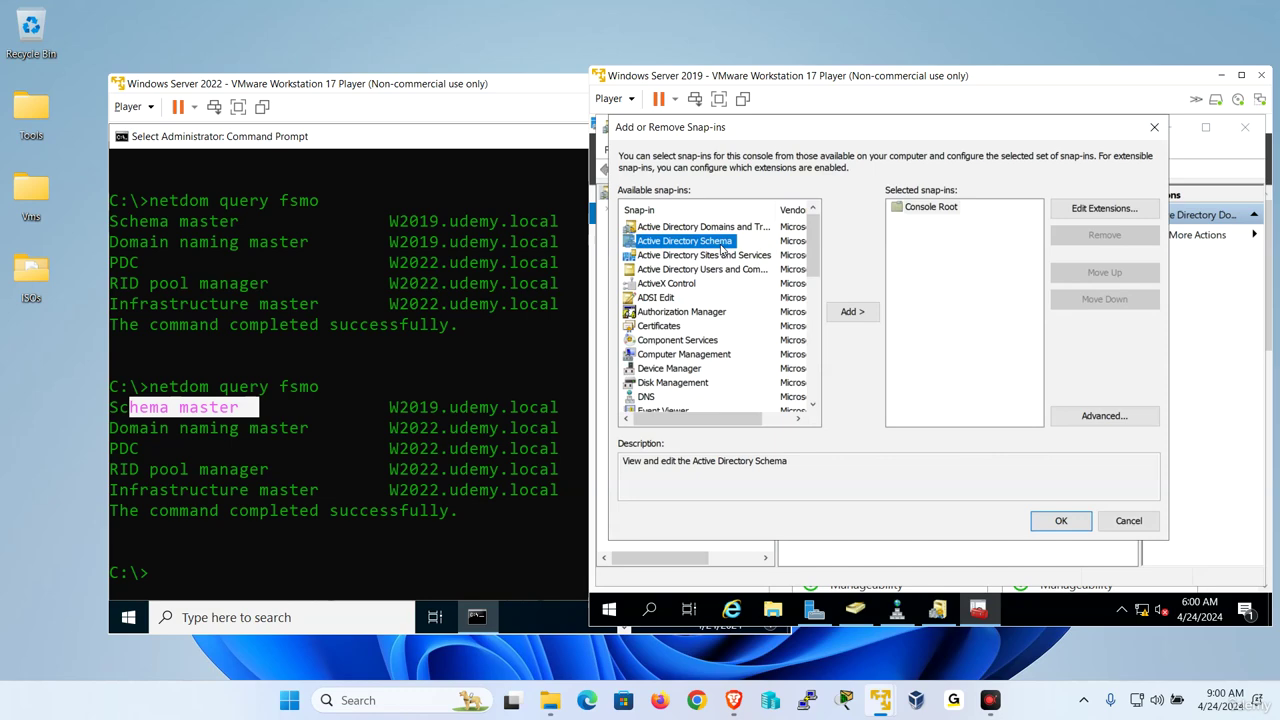
pyautogui.click(851, 312)
pyautogui.click(1064, 523)
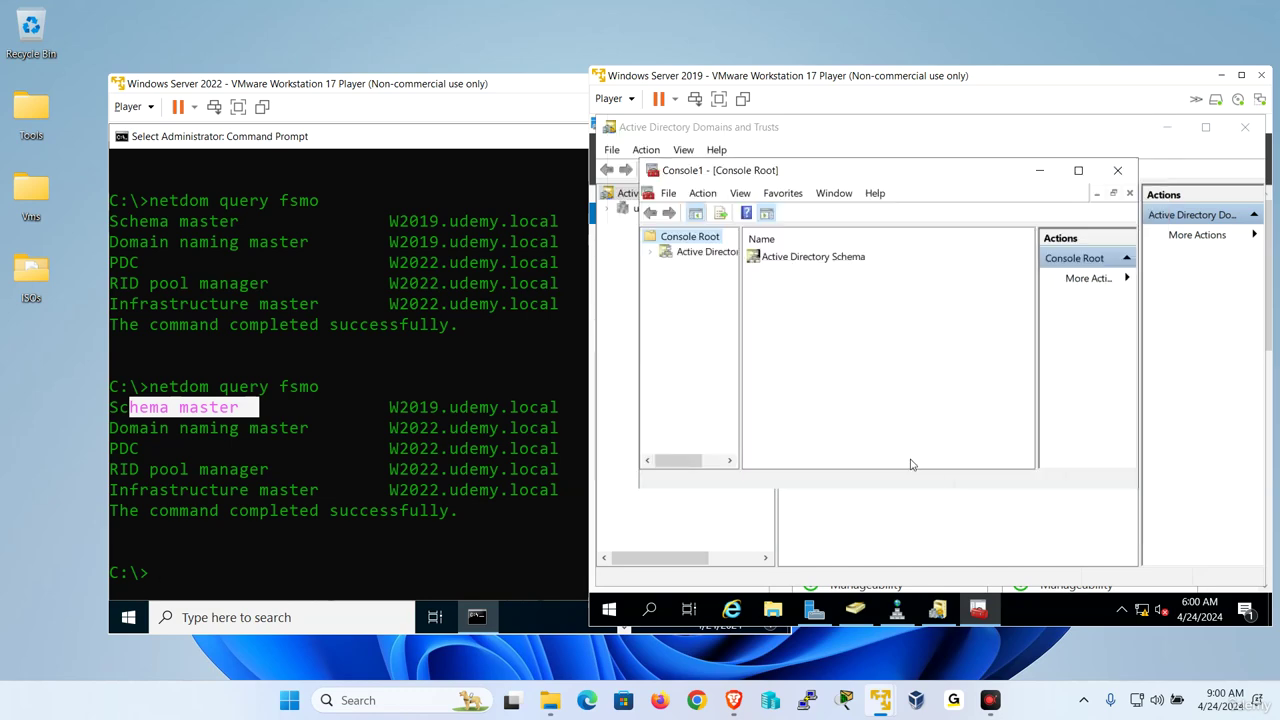
pyautogui.click(714, 253)
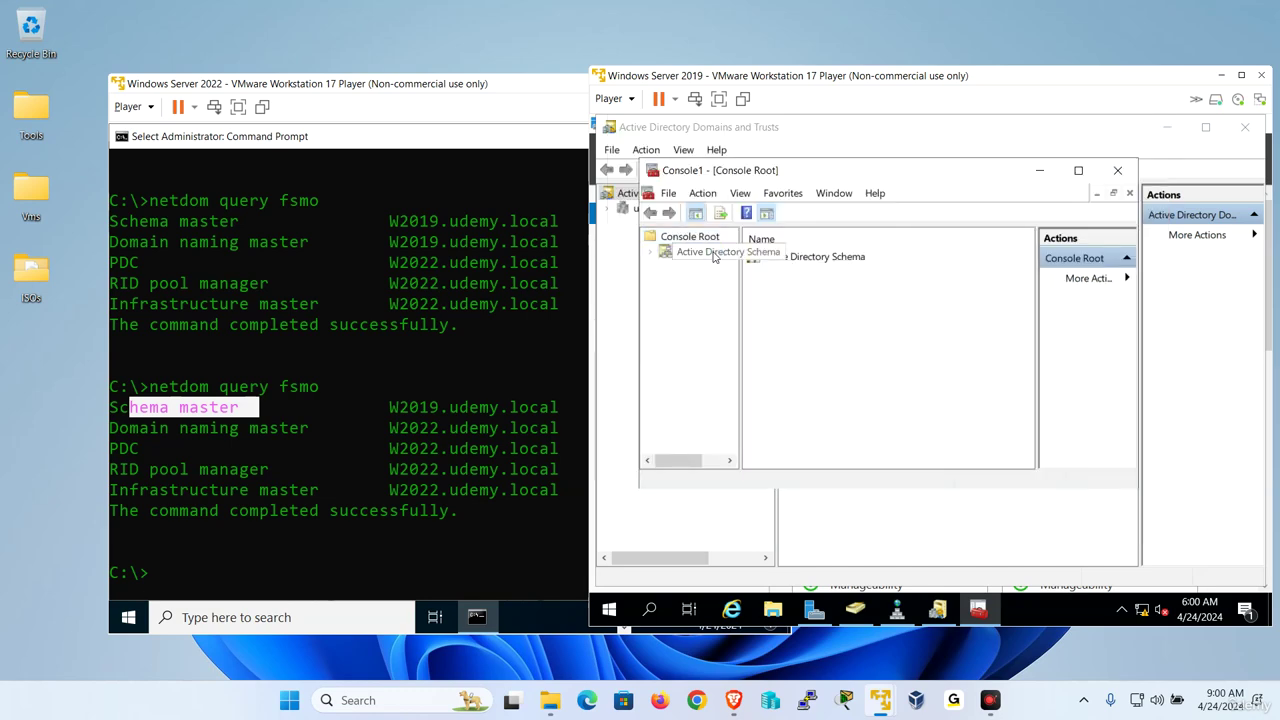
# Connect the Active Directory Schema console to the W2022.udemy.local domain controller.
pyautogui.rightClick(714, 255)
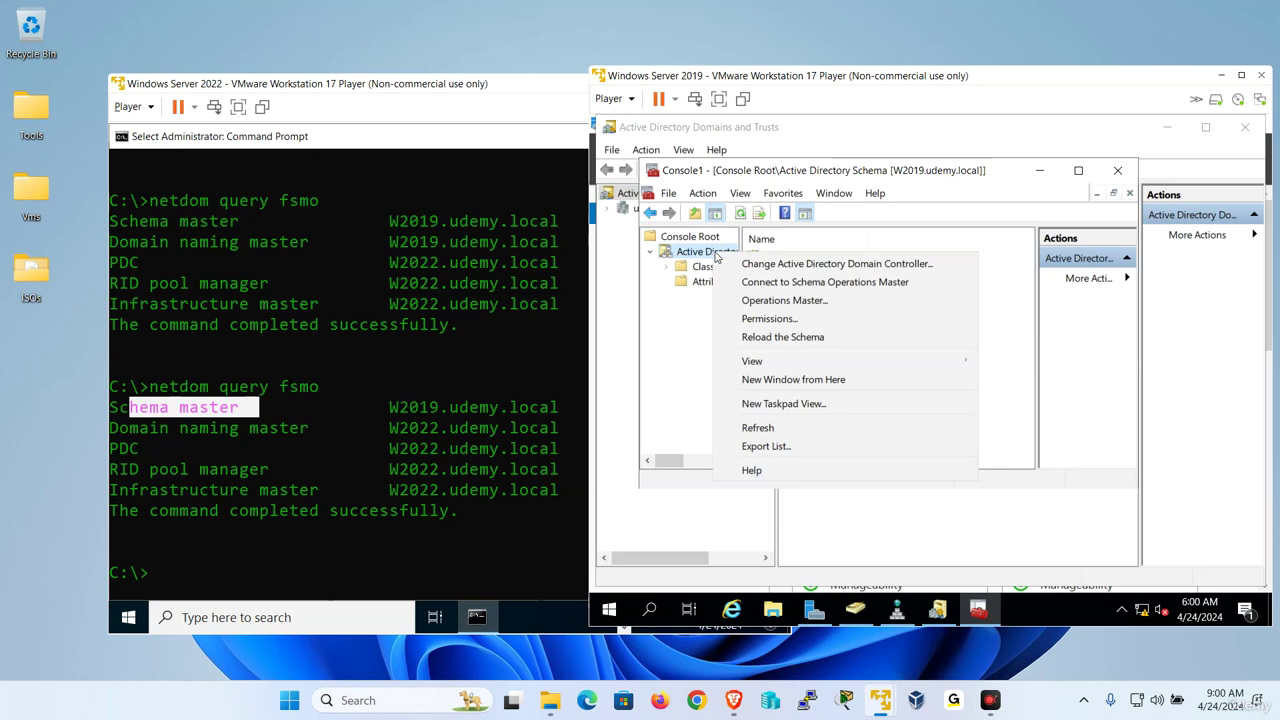
pyautogui.click(802, 266)
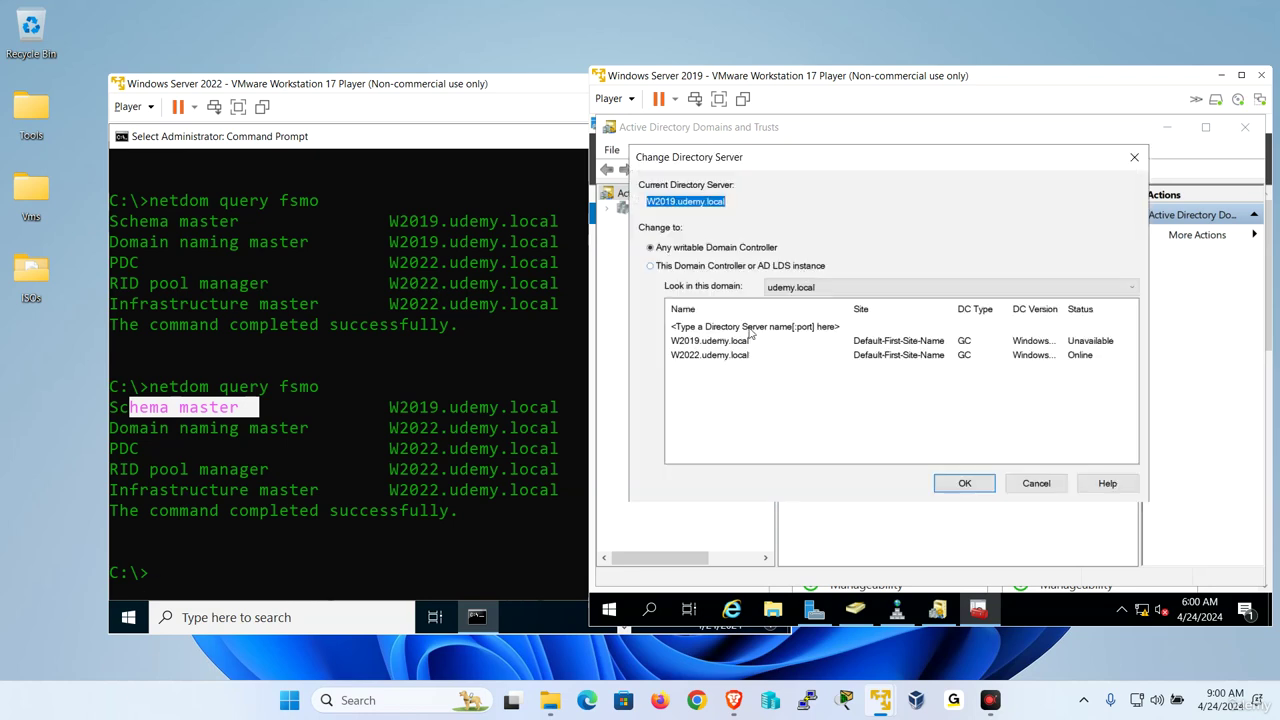
pyautogui.click(707, 356)
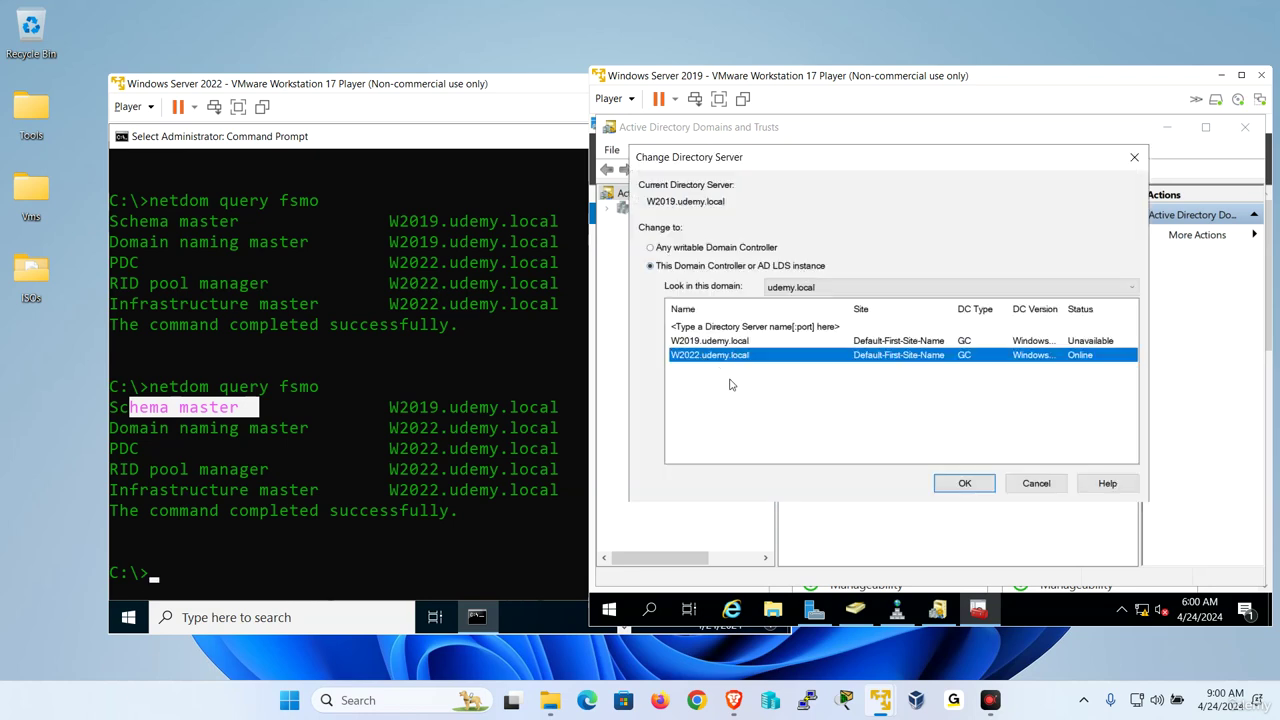
pyautogui.click(965, 484)
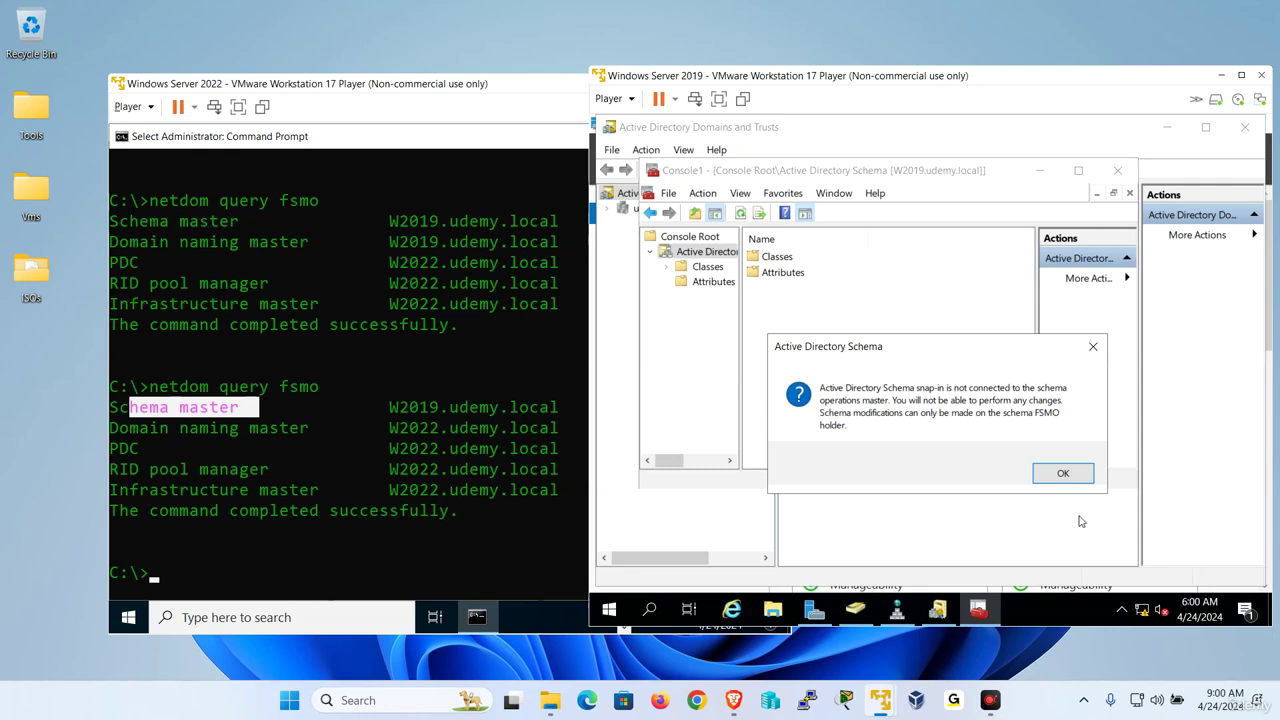
pyautogui.click(1060, 473)
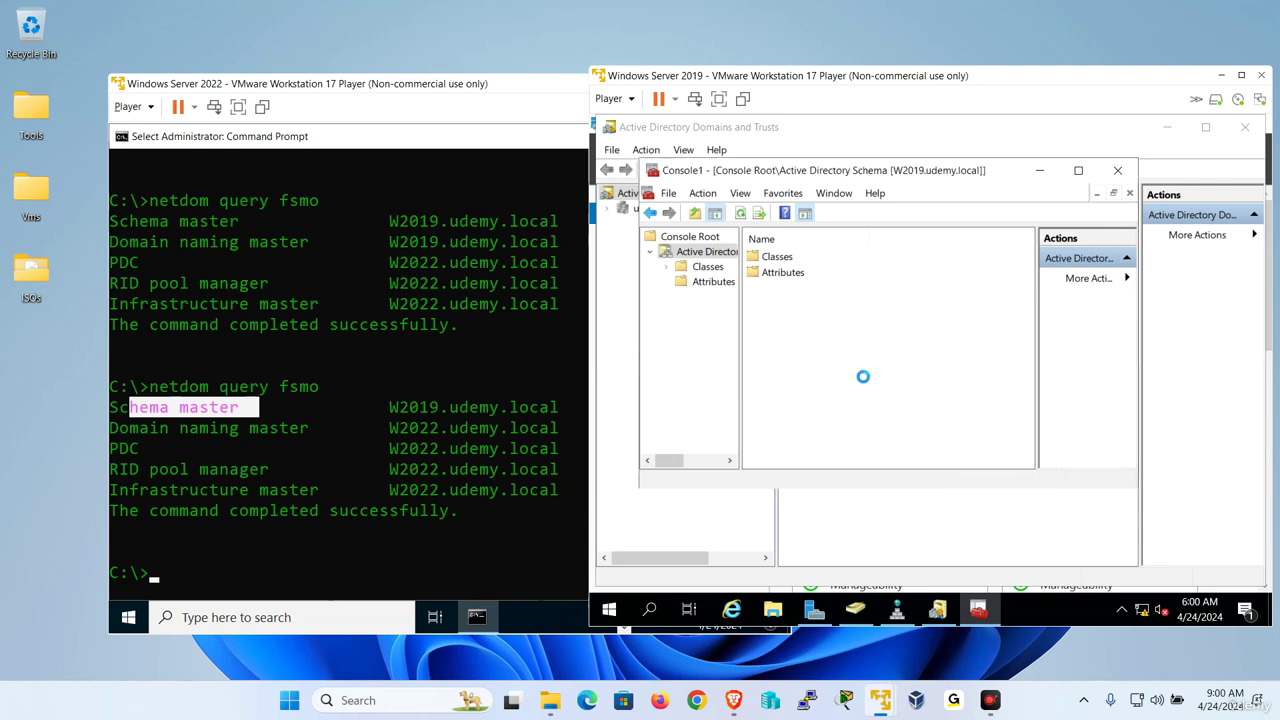
# Transfer the schema master role to W2022.udemy.local.
pyautogui.rightClick(706, 253)
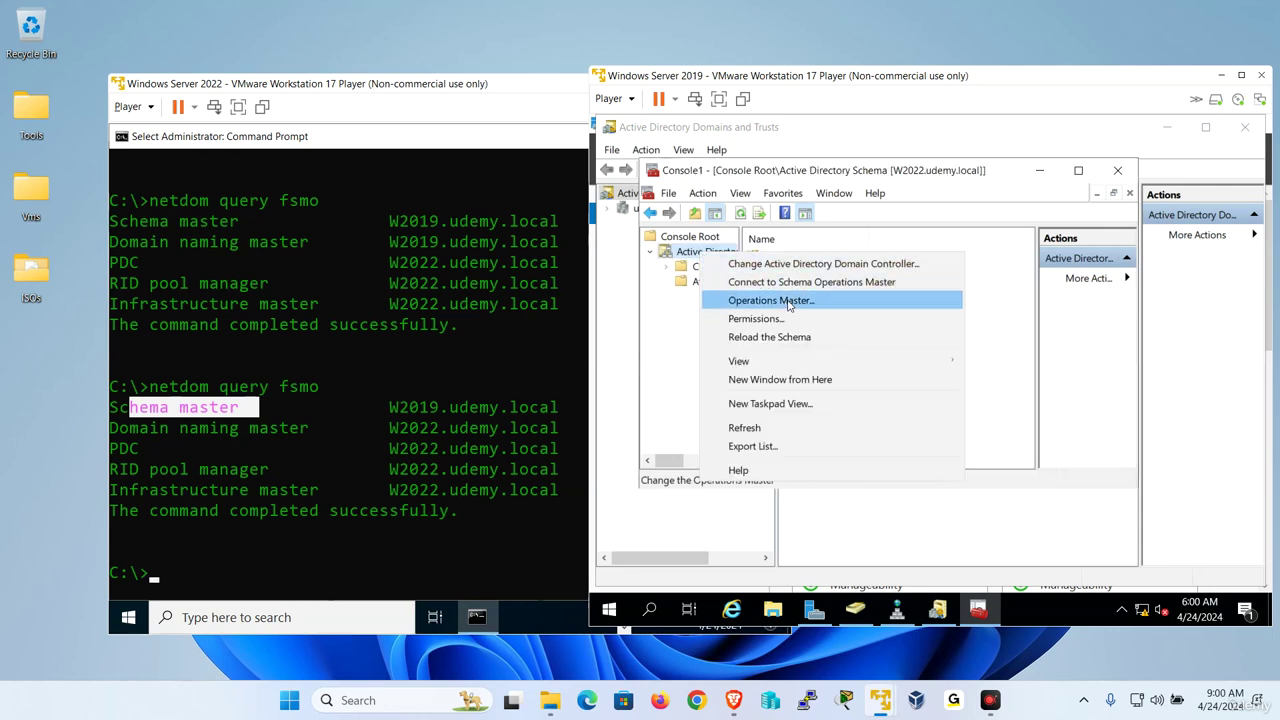
pyautogui.click(785, 300)
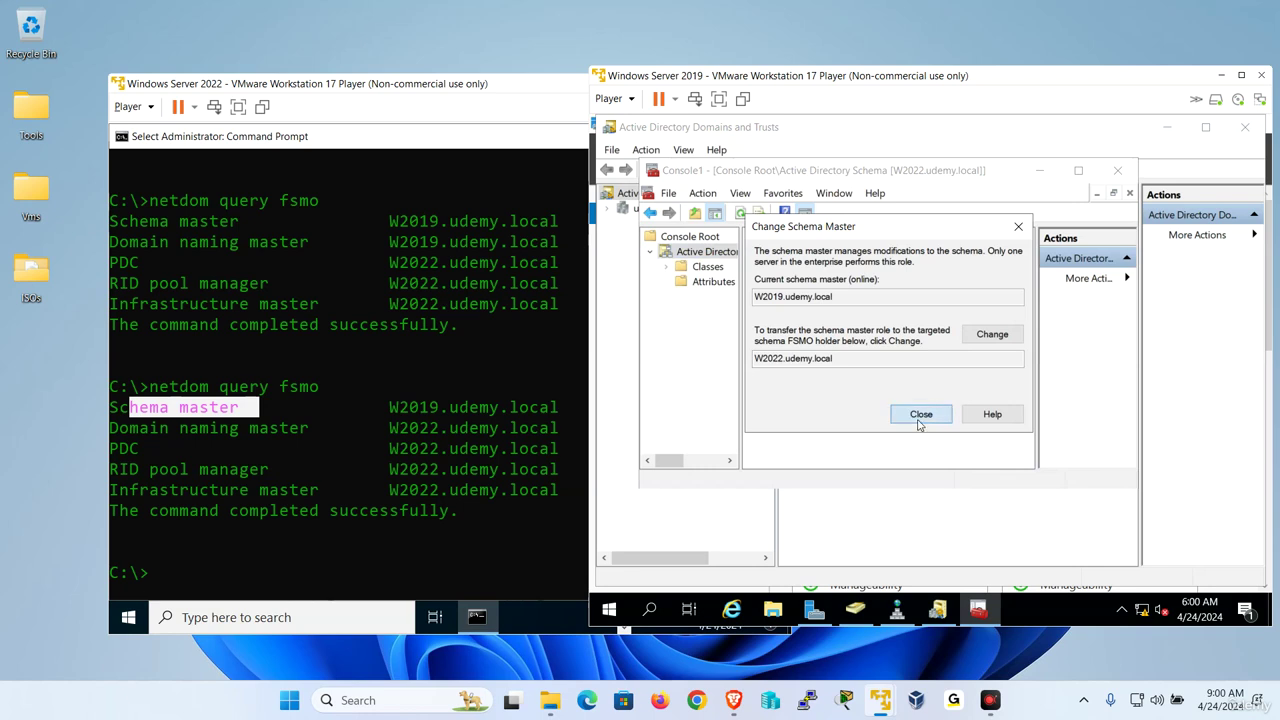
pyautogui.click(1005, 338)
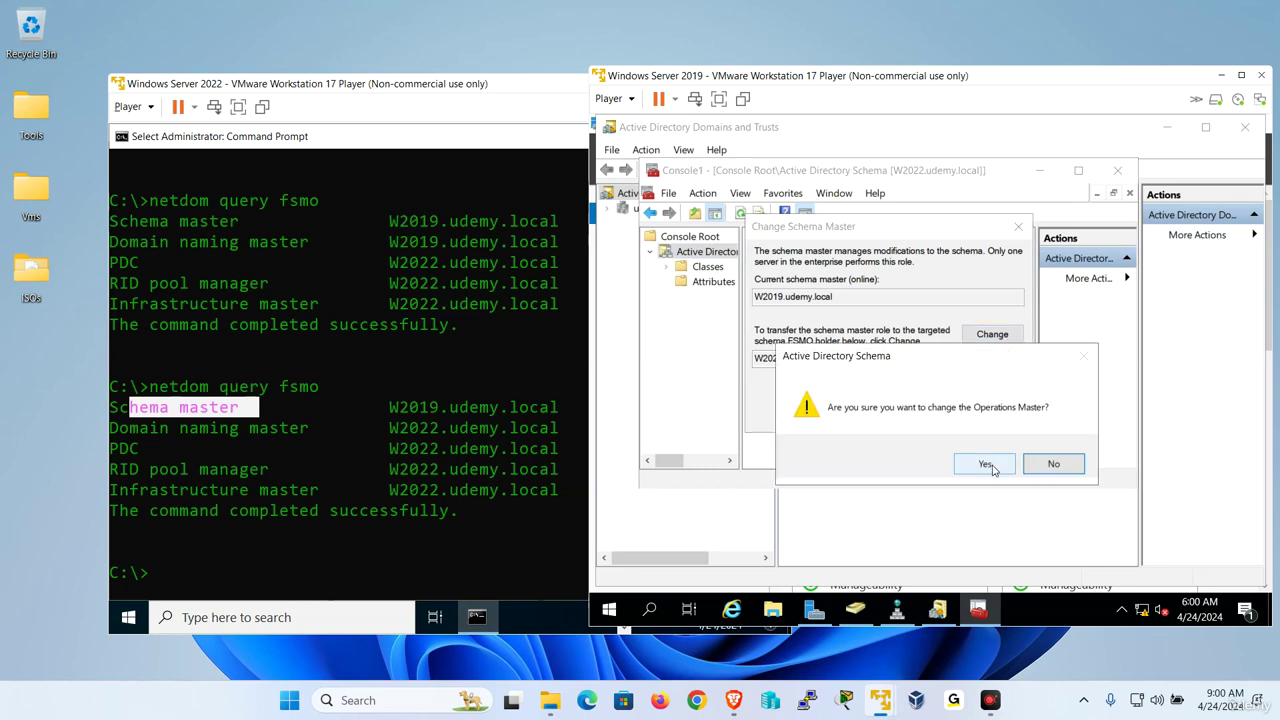
pyautogui.click(985, 464)
pyautogui.click(1014, 463)
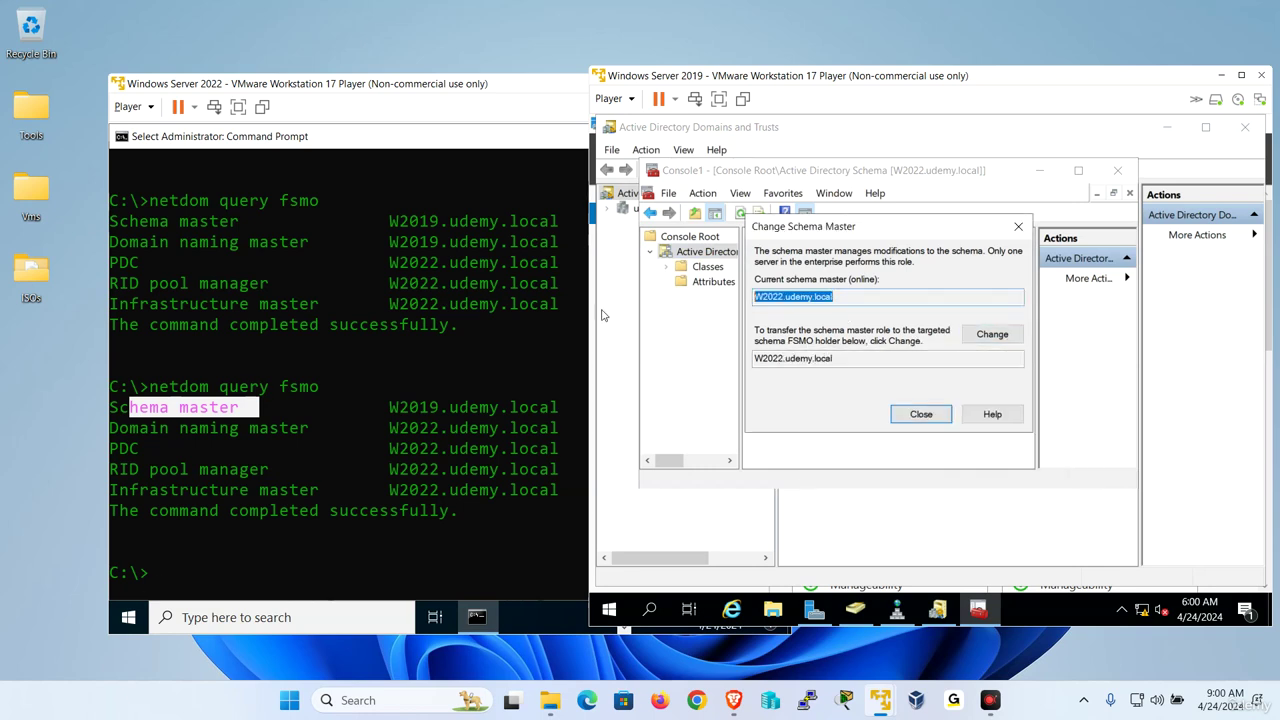
# Rerun netdom query fsmo on W2022 to confirm it holds all five roles.
pyautogui.click(253, 479)
pyautogui.press('Up')
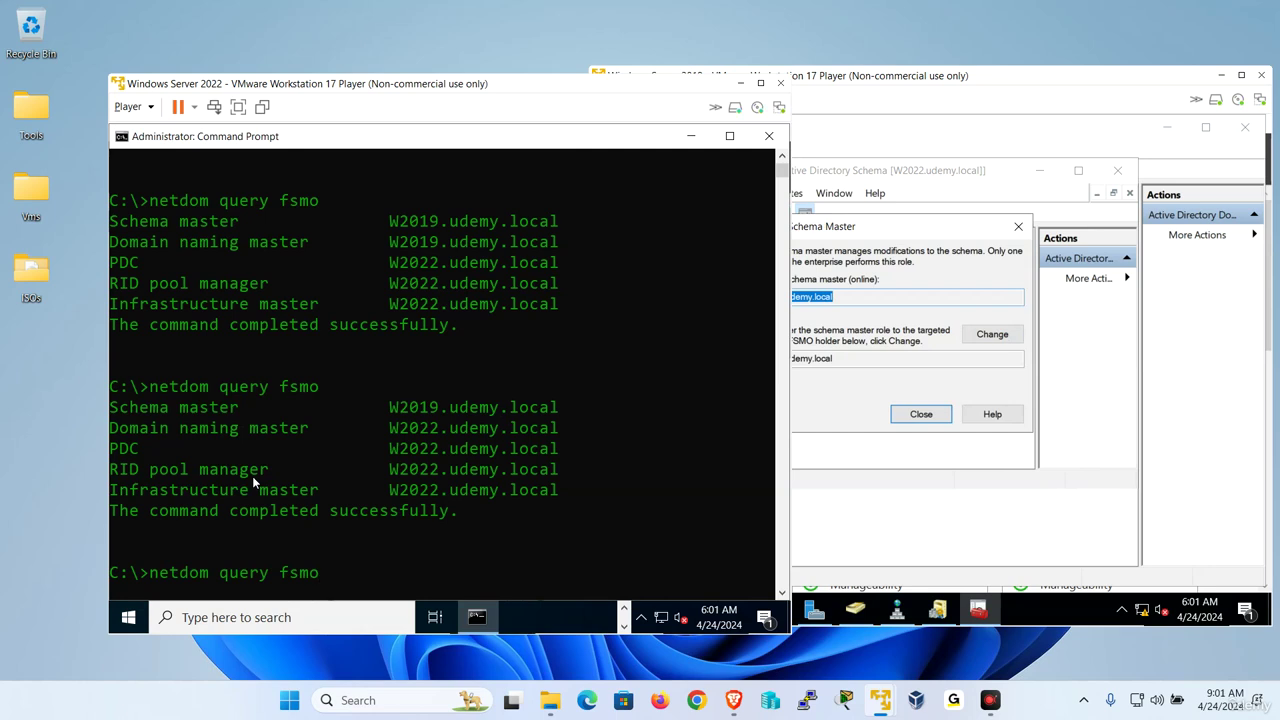
pyautogui.press('Return')
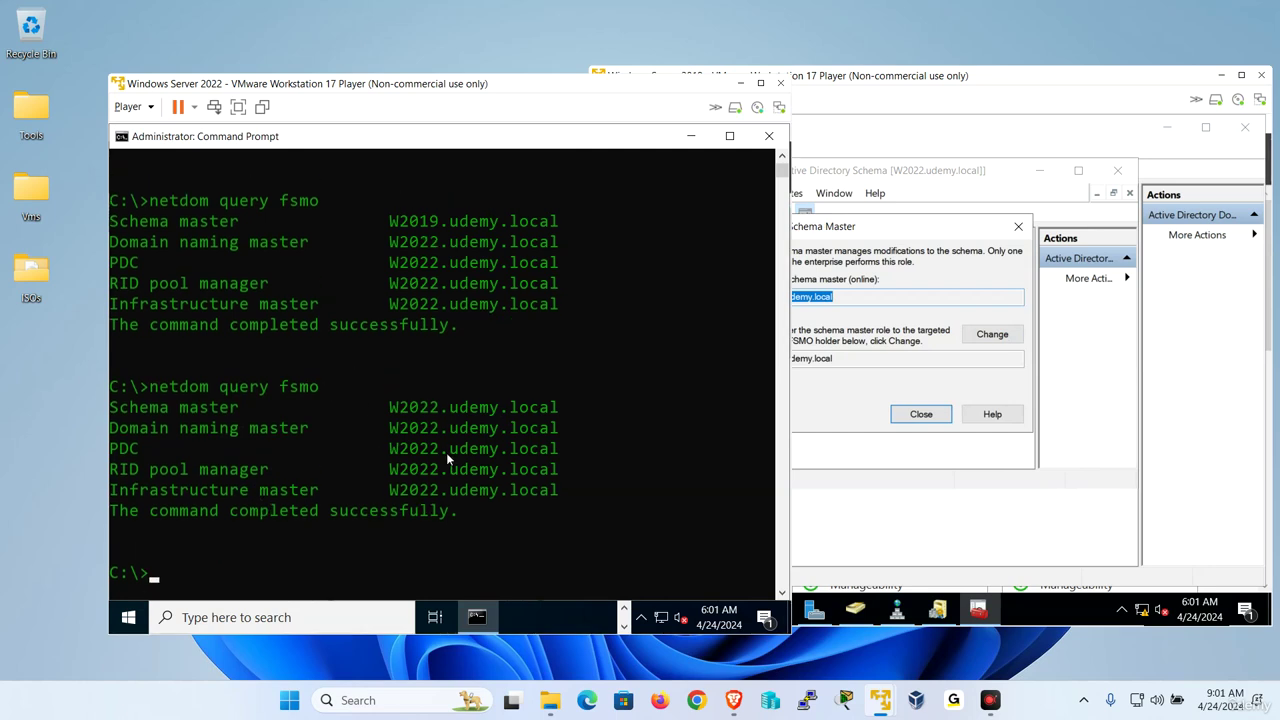
# Close the schema master dialog, Console1 without saving, and the domain naming master dialog on W2019.
pyautogui.click(938, 377)
pyautogui.click(937, 408)
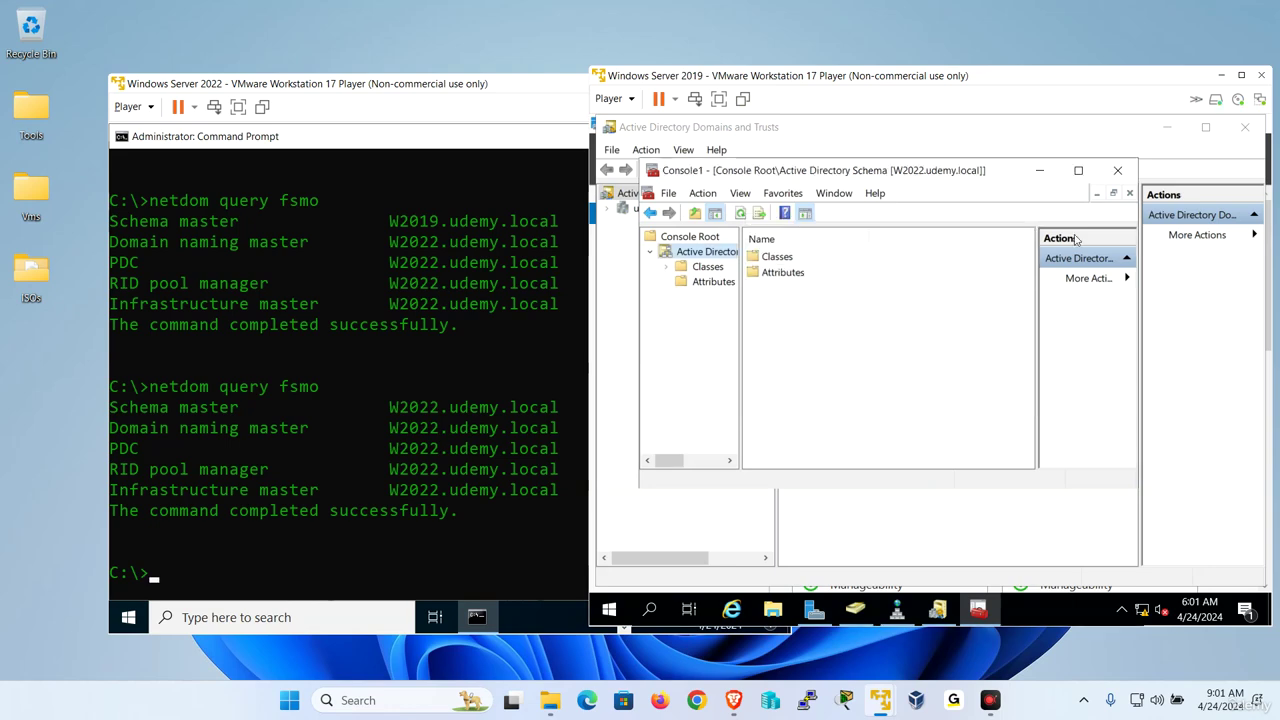
pyautogui.moveTo(978, 82); pyautogui.dragTo(653, 78)
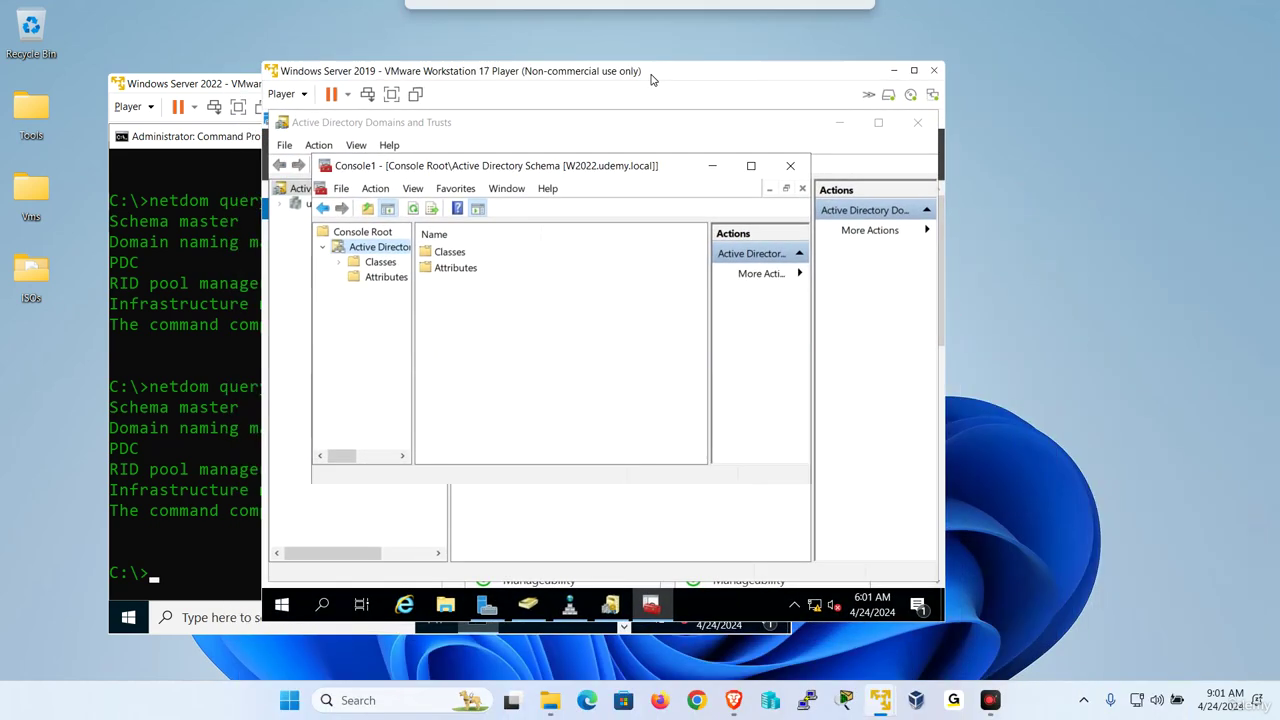
pyautogui.click(790, 165)
pyautogui.click(563, 367)
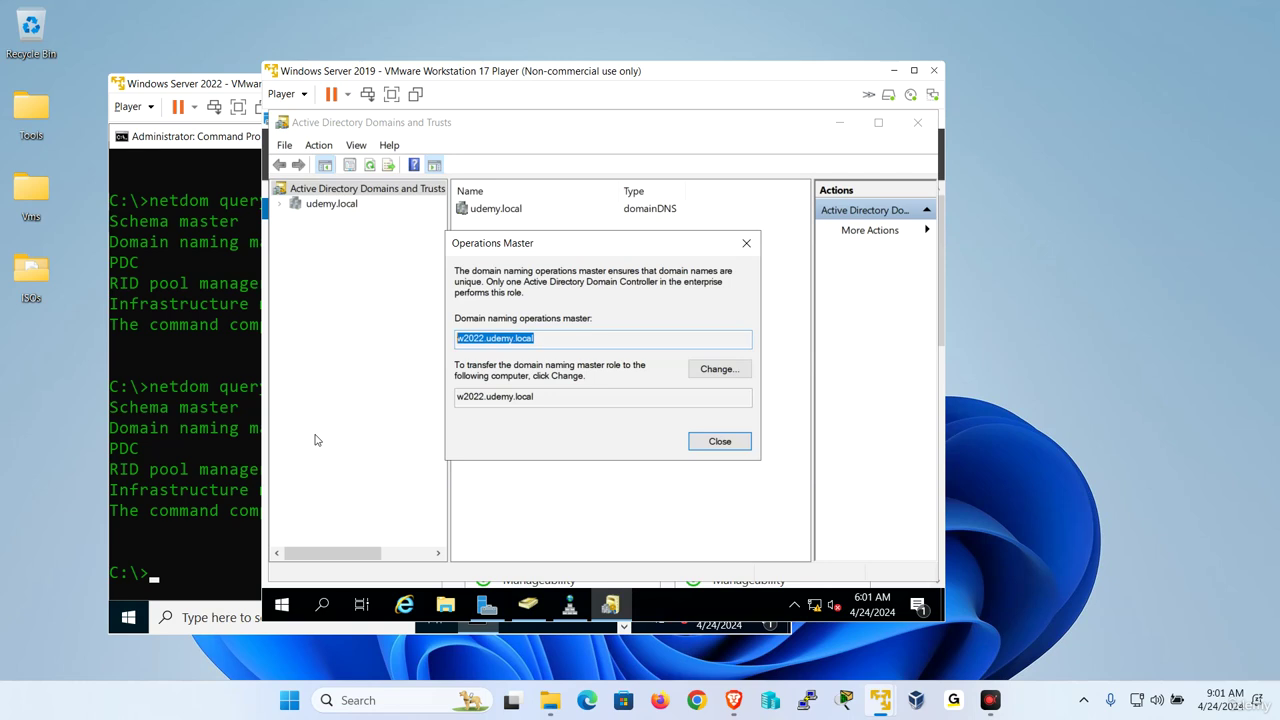
pyautogui.click(731, 446)
pyautogui.click(196, 442)
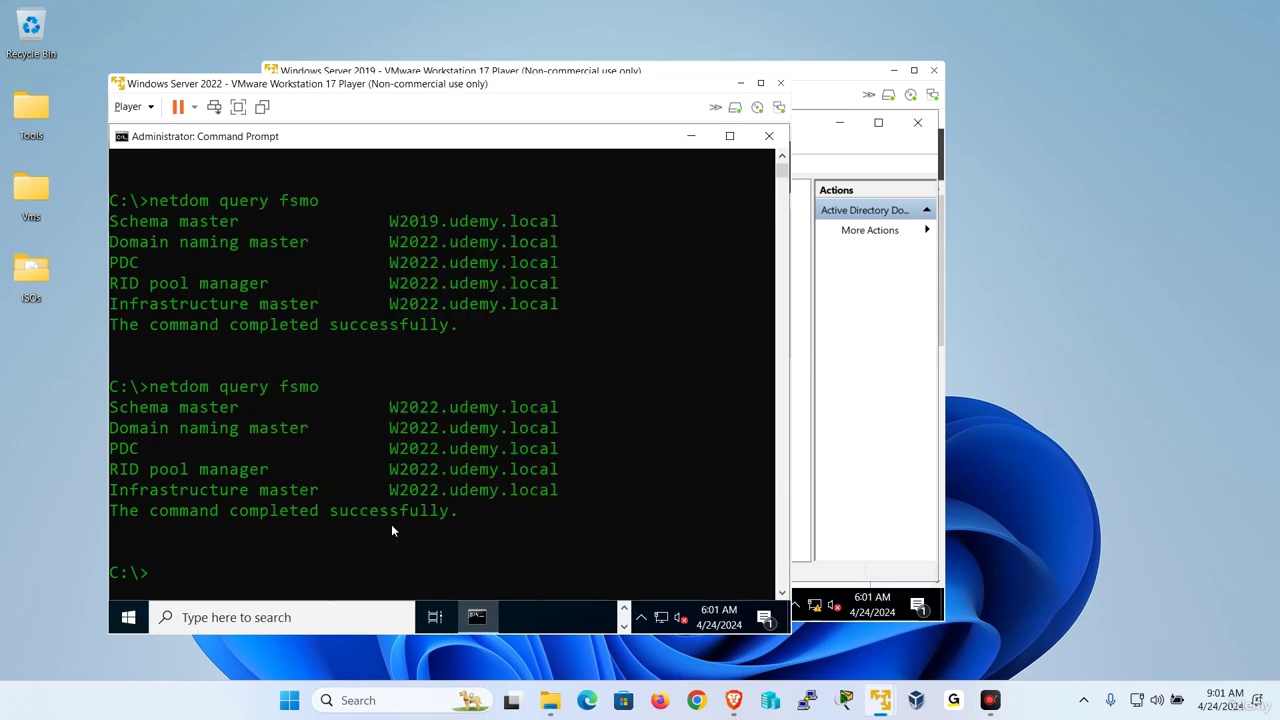
pyautogui.click(382, 447)
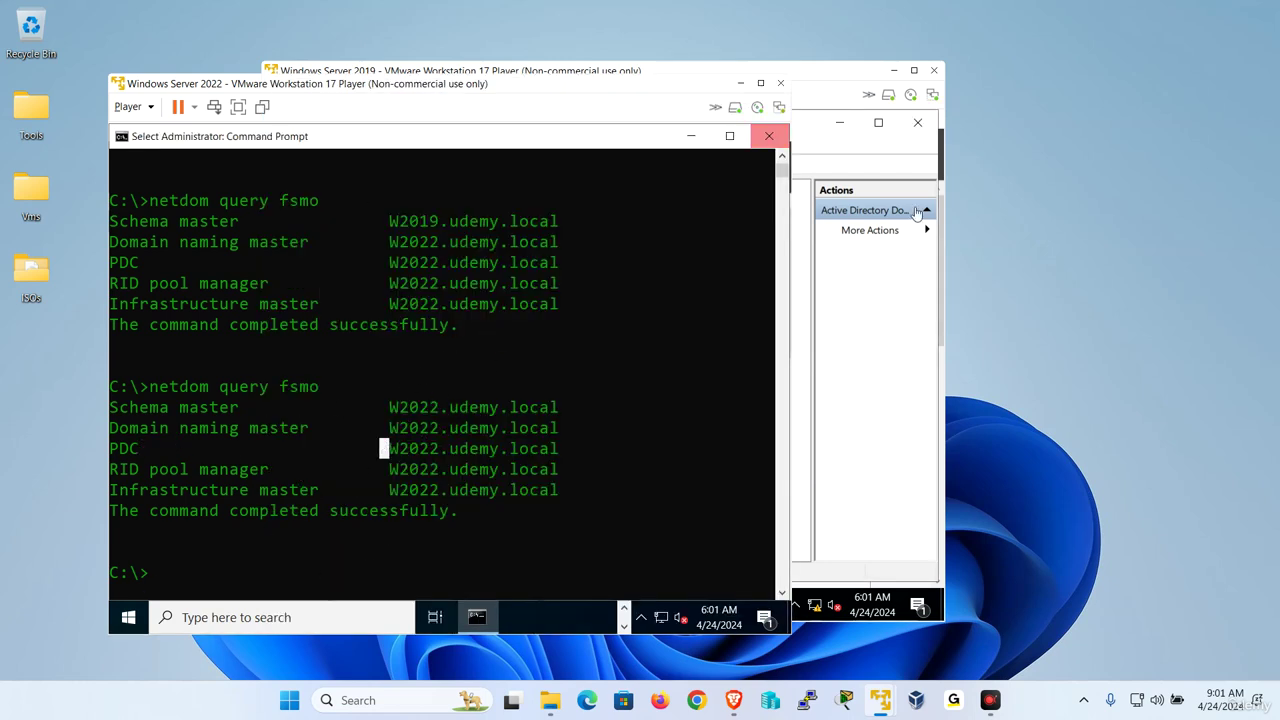
pyautogui.click(805, 222)
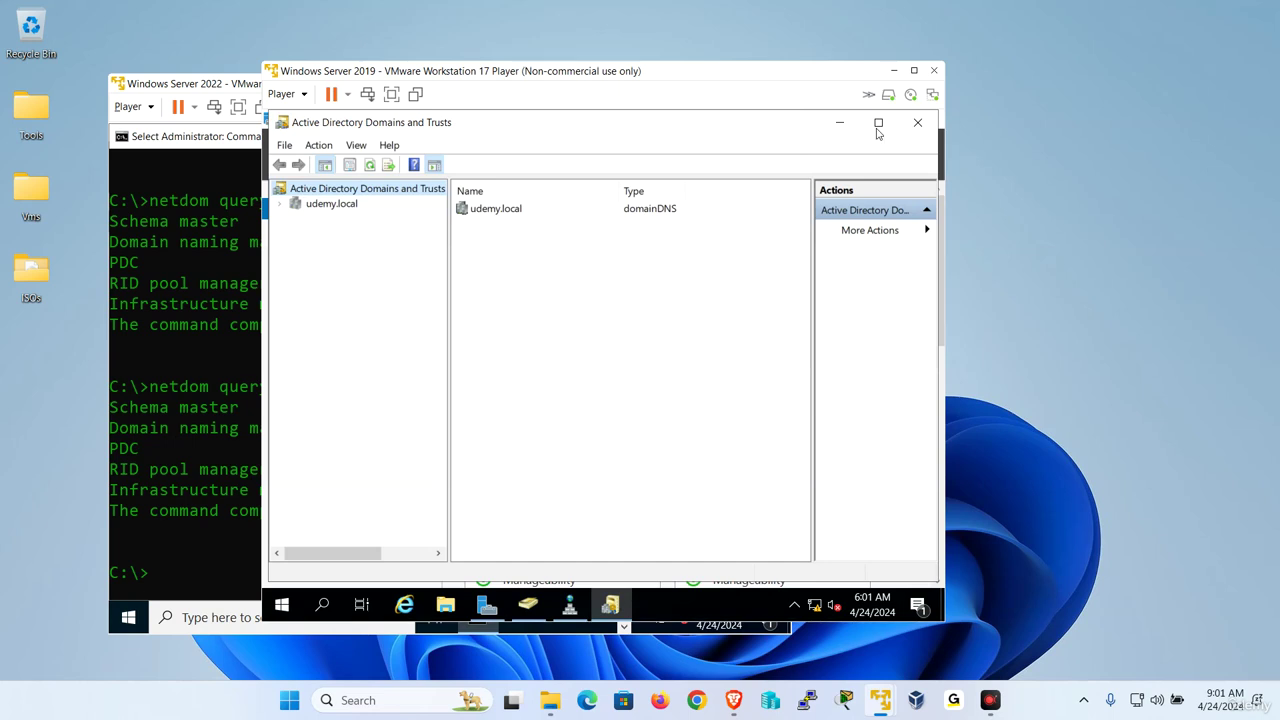
# Try removing the Active Directory Domain Services role and its dependent features from W2019.
pyautogui.click(840, 122)
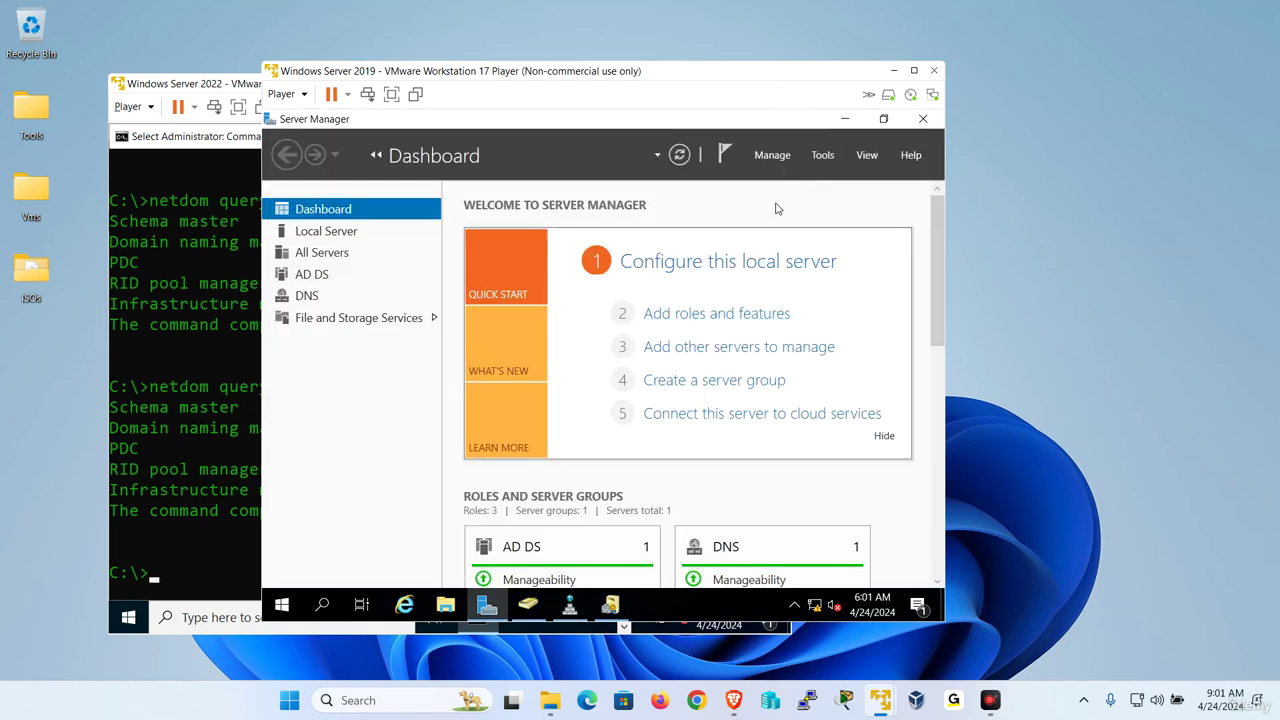
pyautogui.click(772, 155)
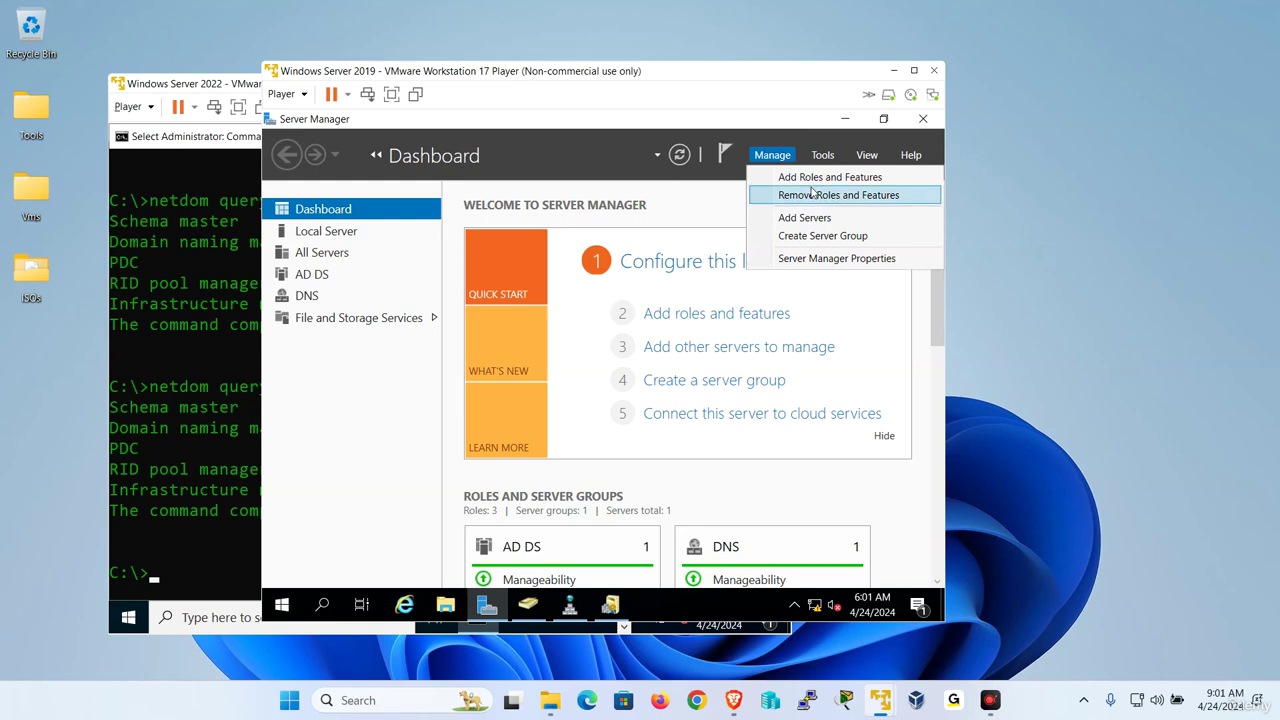
pyautogui.click(812, 195)
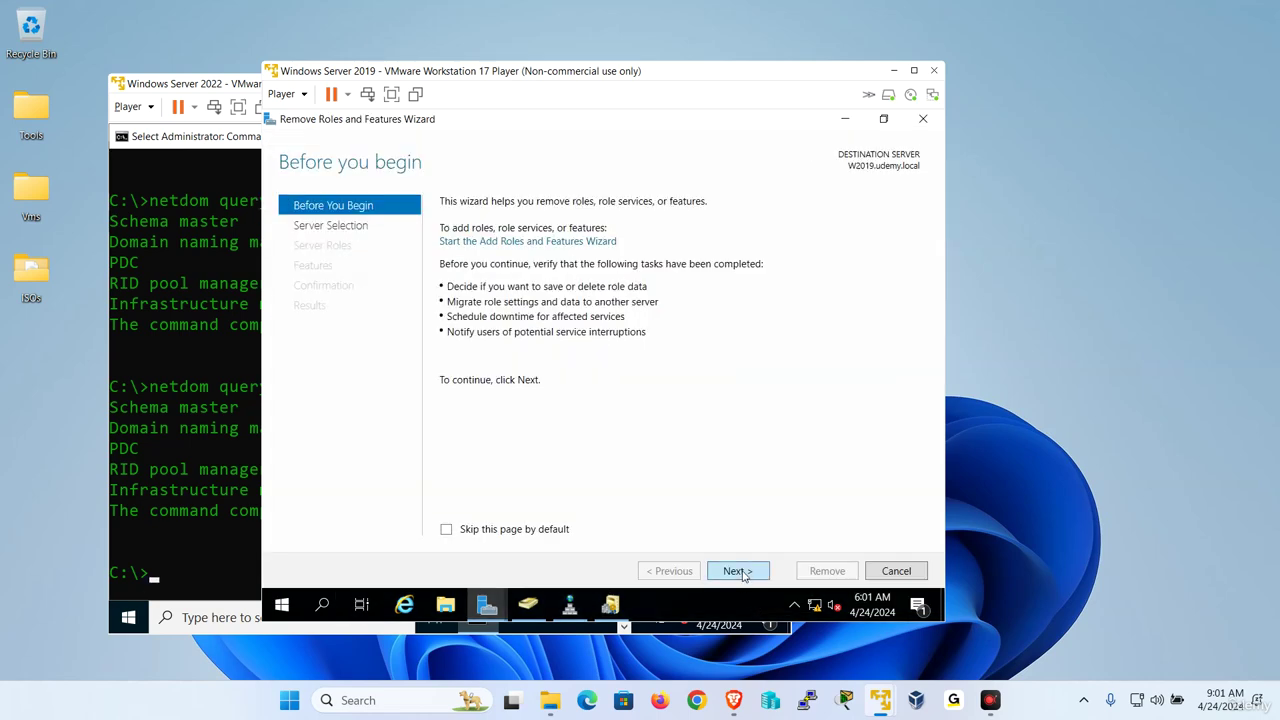
pyautogui.click(736, 571)
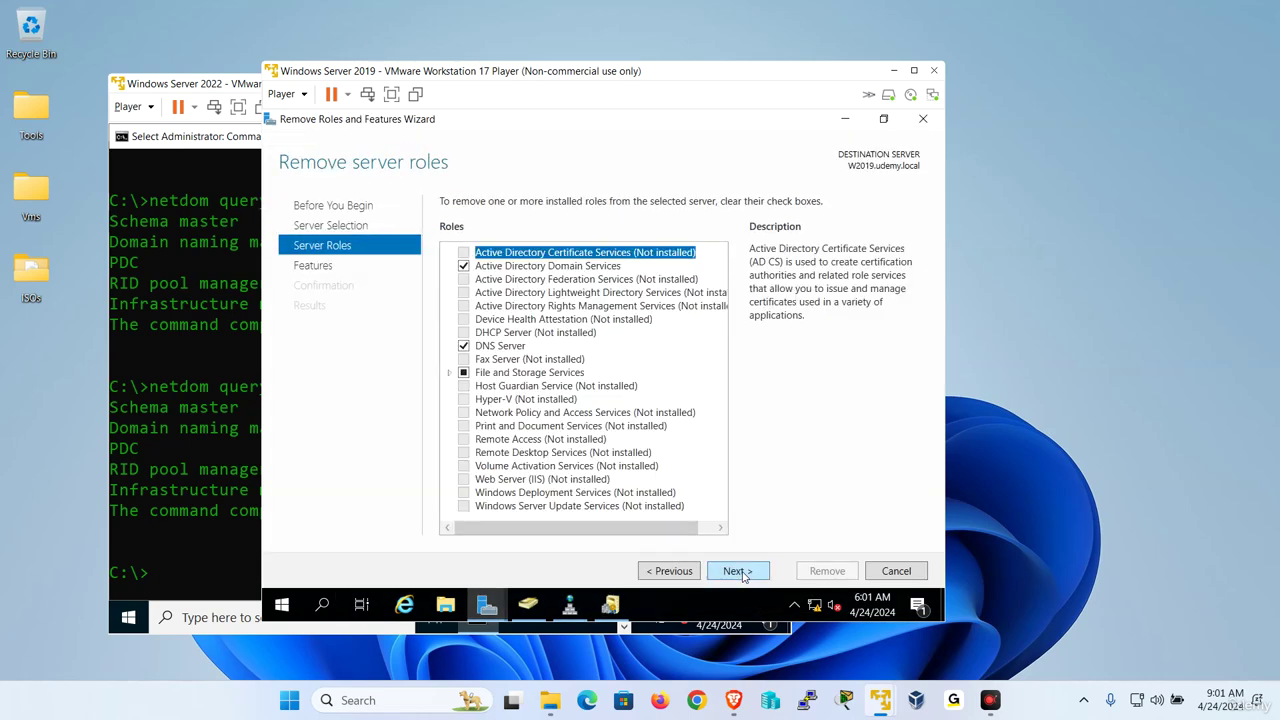
pyautogui.click(463, 266)
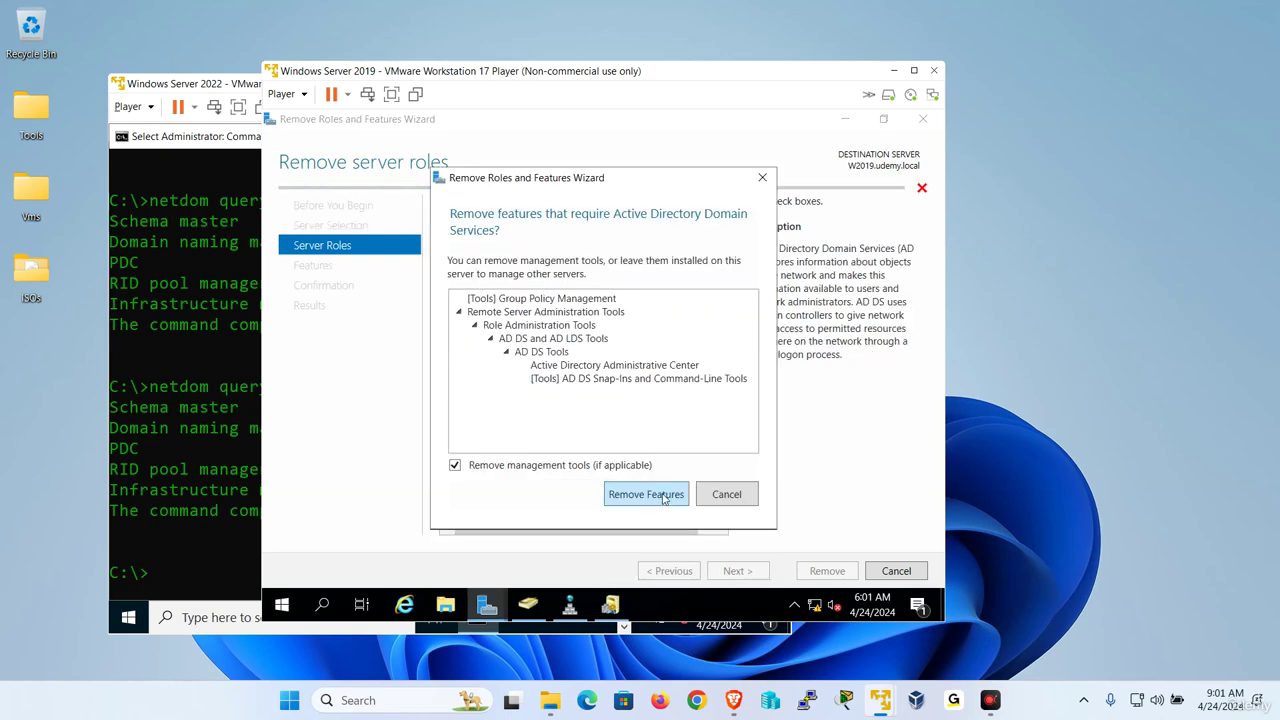
pyautogui.click(668, 497)
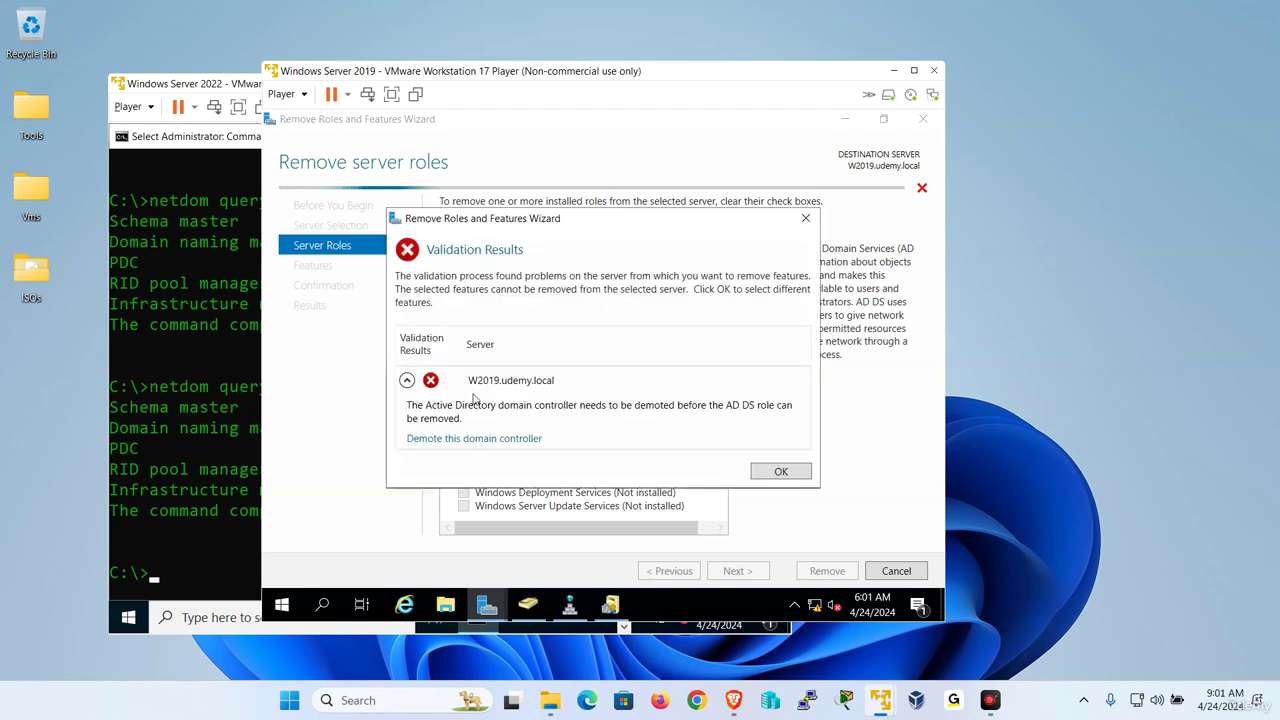
# Start demoting W2019 and agree to remove its DNS and Global Catalog roles.
pyautogui.click(467, 440)
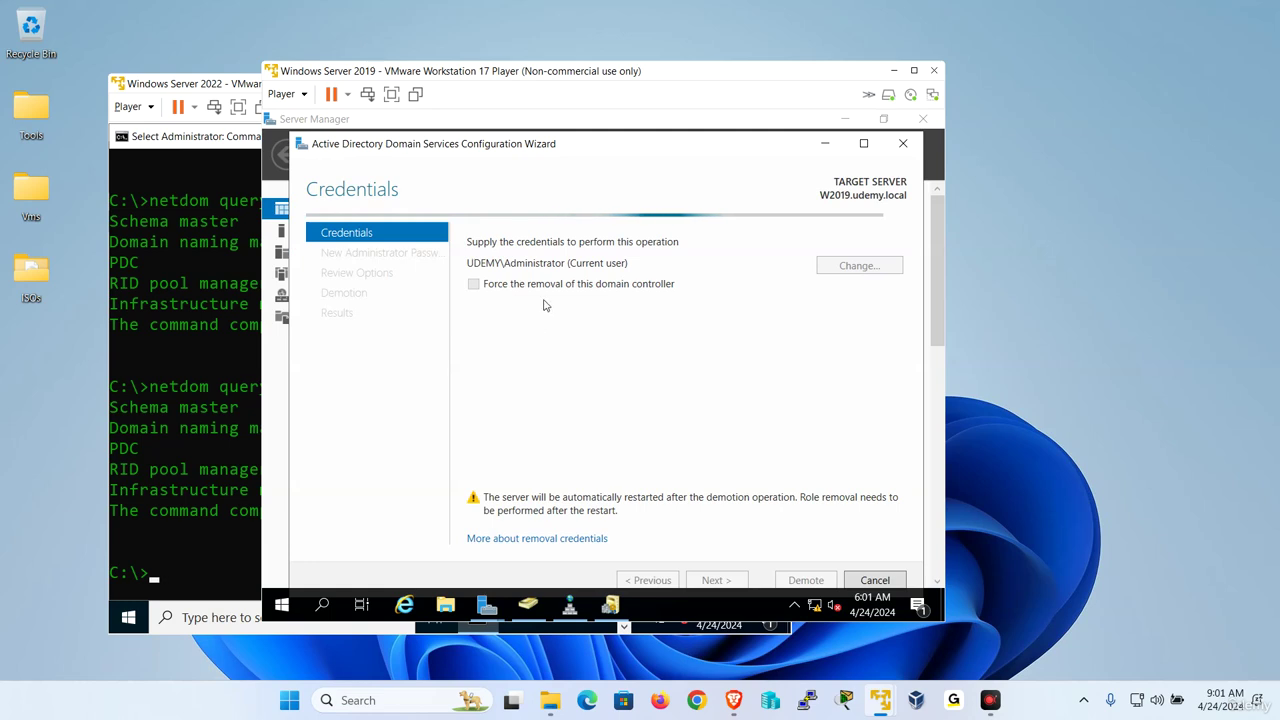
pyautogui.doubleClick(593, 153)
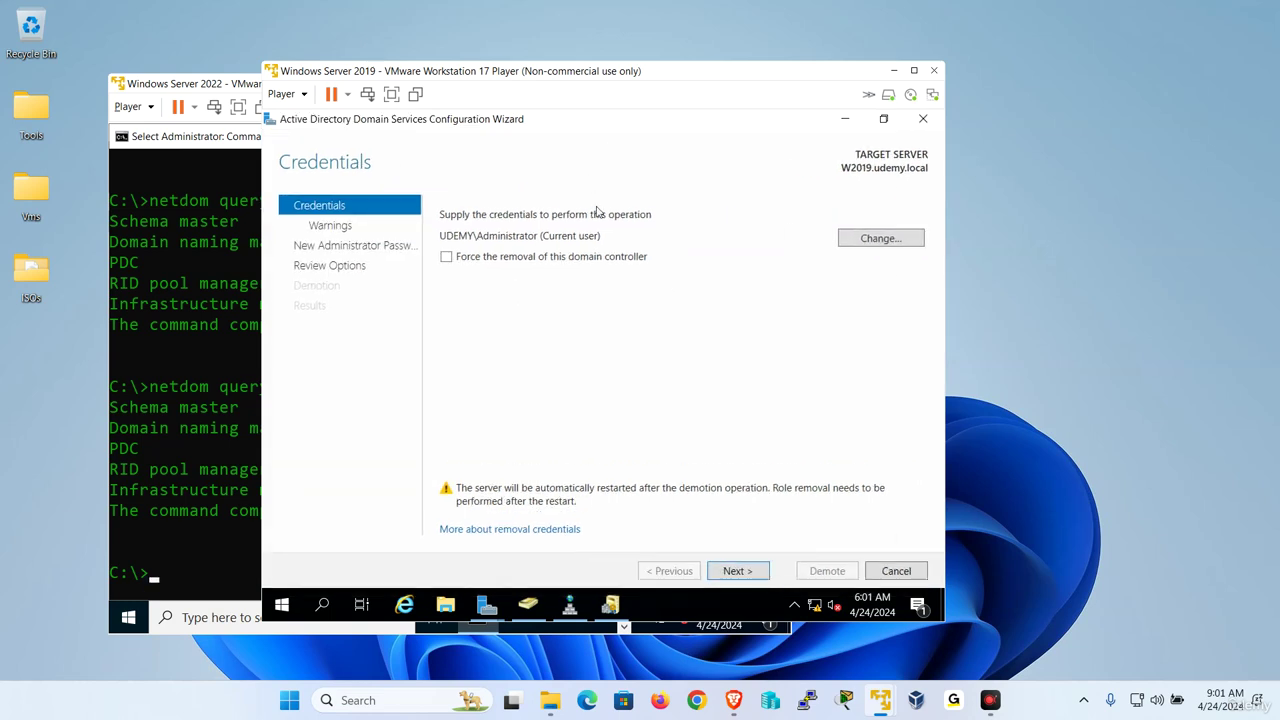
pyautogui.click(742, 571)
pyautogui.click(496, 299)
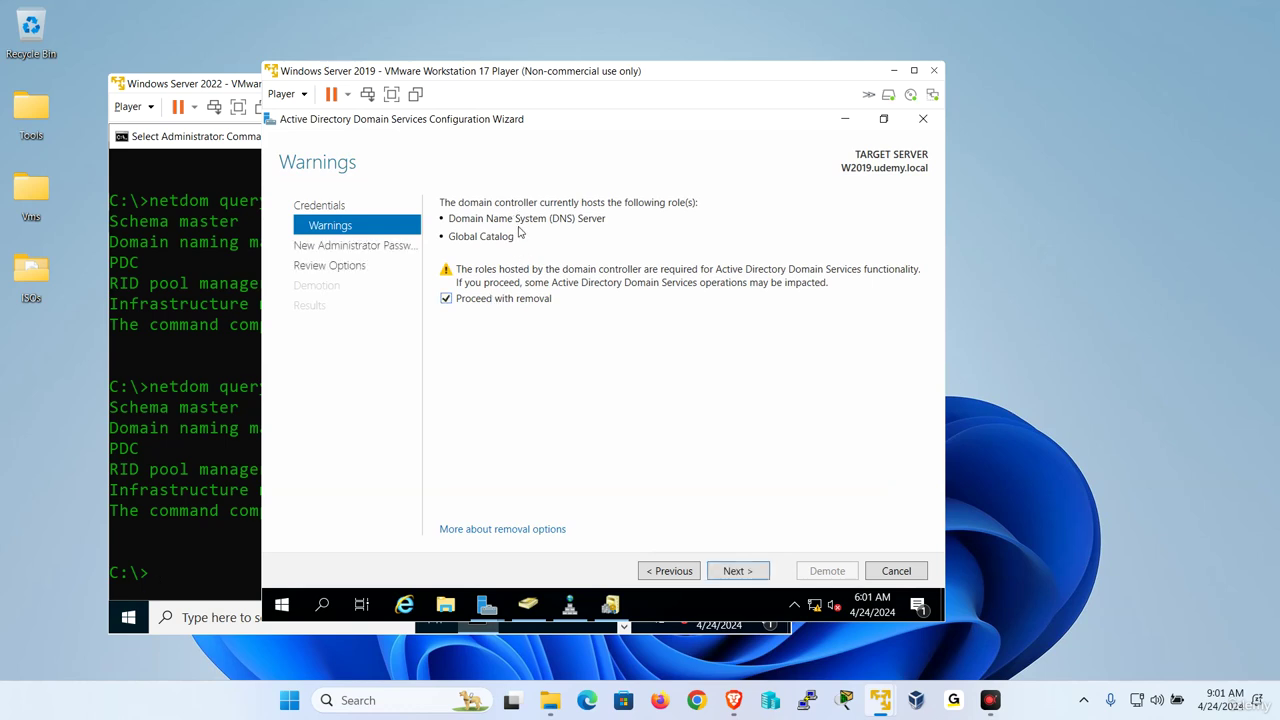
pyautogui.click(752, 570)
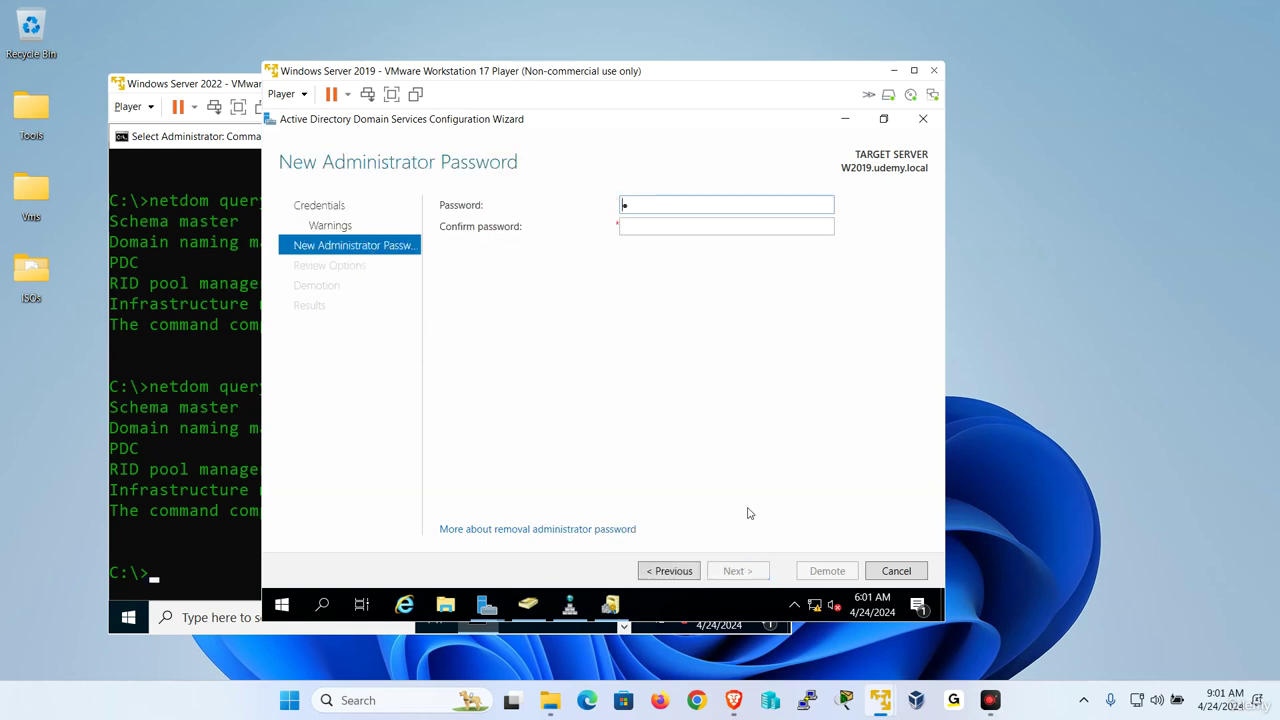
# Enter and confirm the new local administrator password, then continue to the review.
pyautogui.write('Pa55w.rd')
pyautogui.press('Tab')
pyautogui.write('Pa55w')
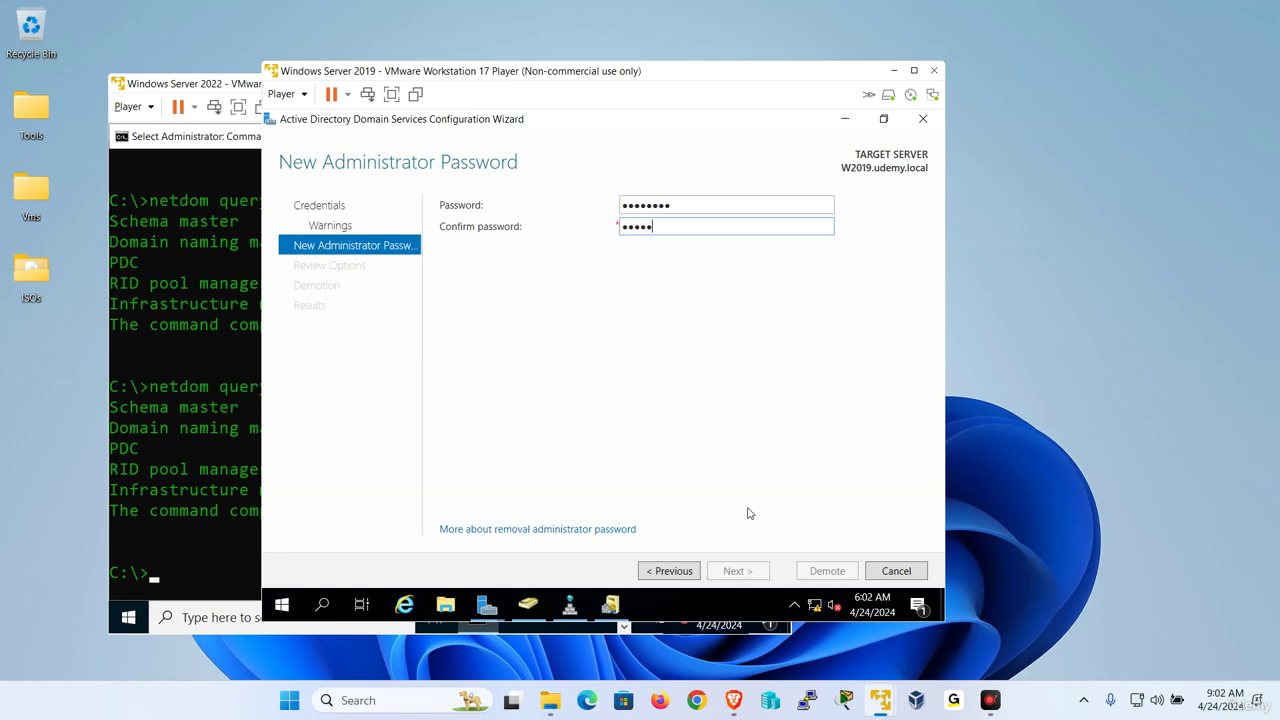
pyautogui.write('.rd')
pyautogui.press('Return')
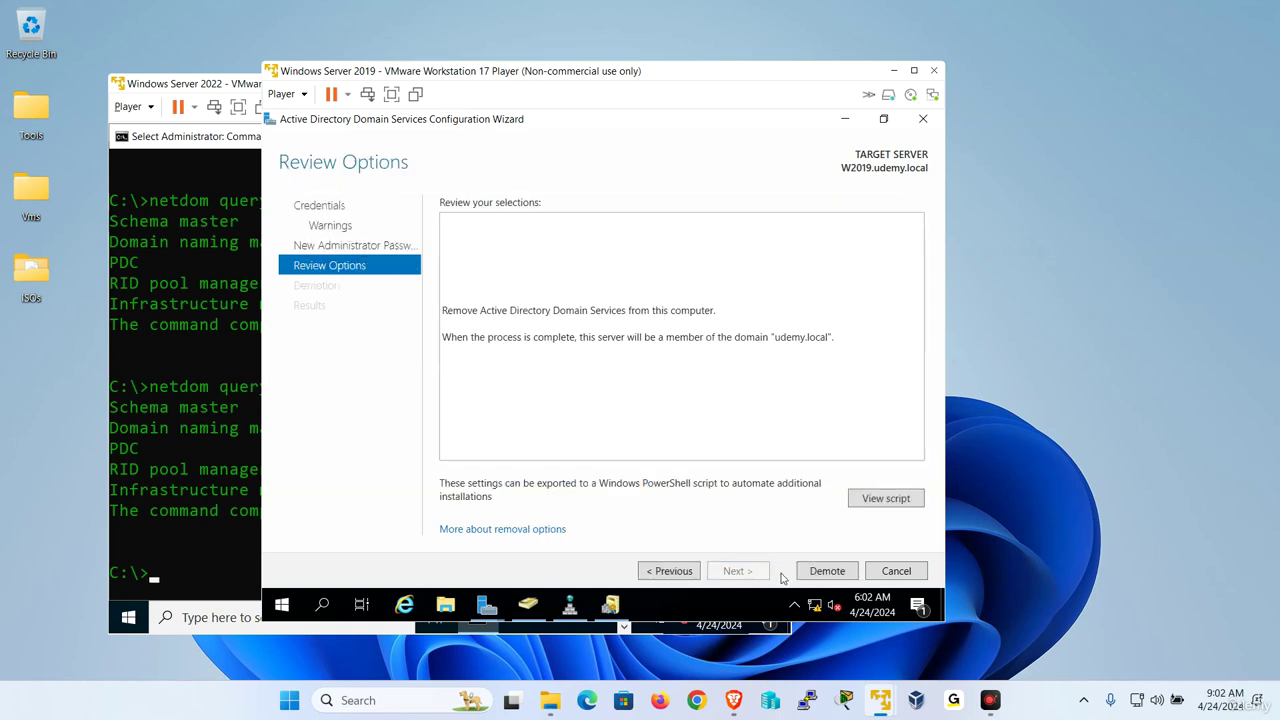
# Run the W2019 demotion and dismiss the sign-out notice.
pyautogui.click(836, 572)
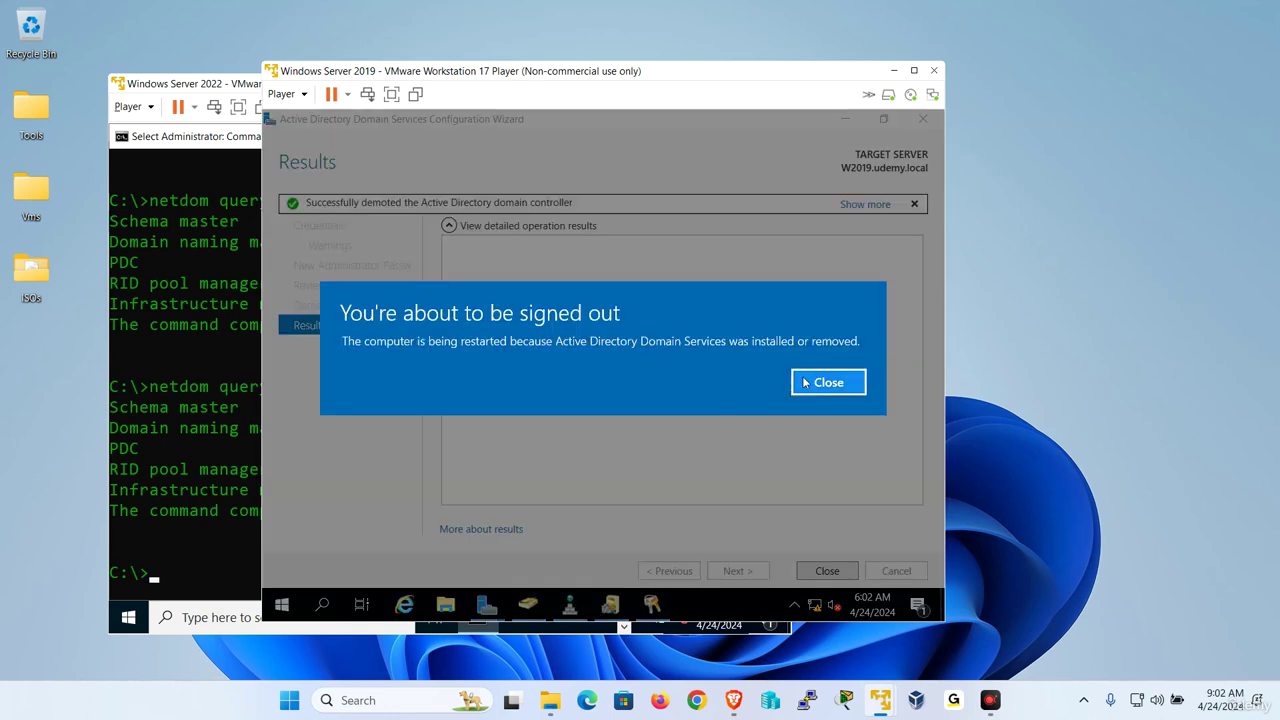
pyautogui.click(808, 382)
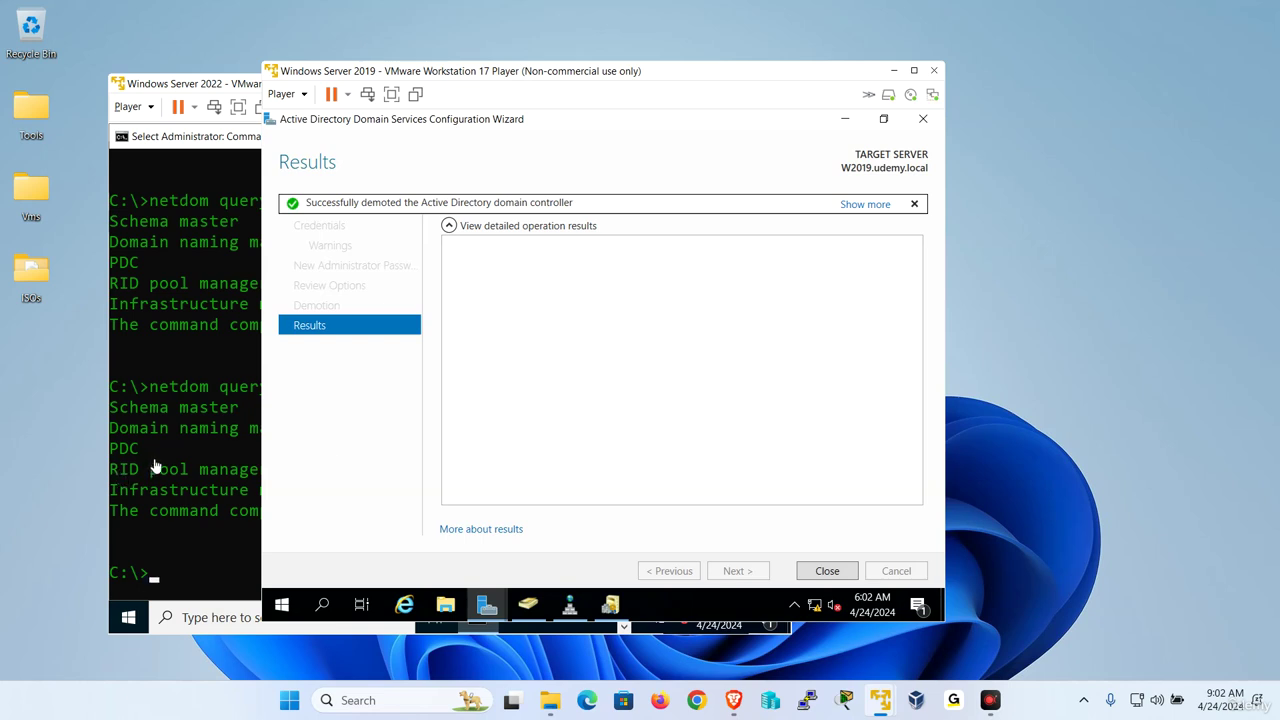
# In W2022's ADUC, confirm W2022 is the sole domain controller and W2019 is in Computers, then minimize W2019.
pyautogui.click(189, 451)
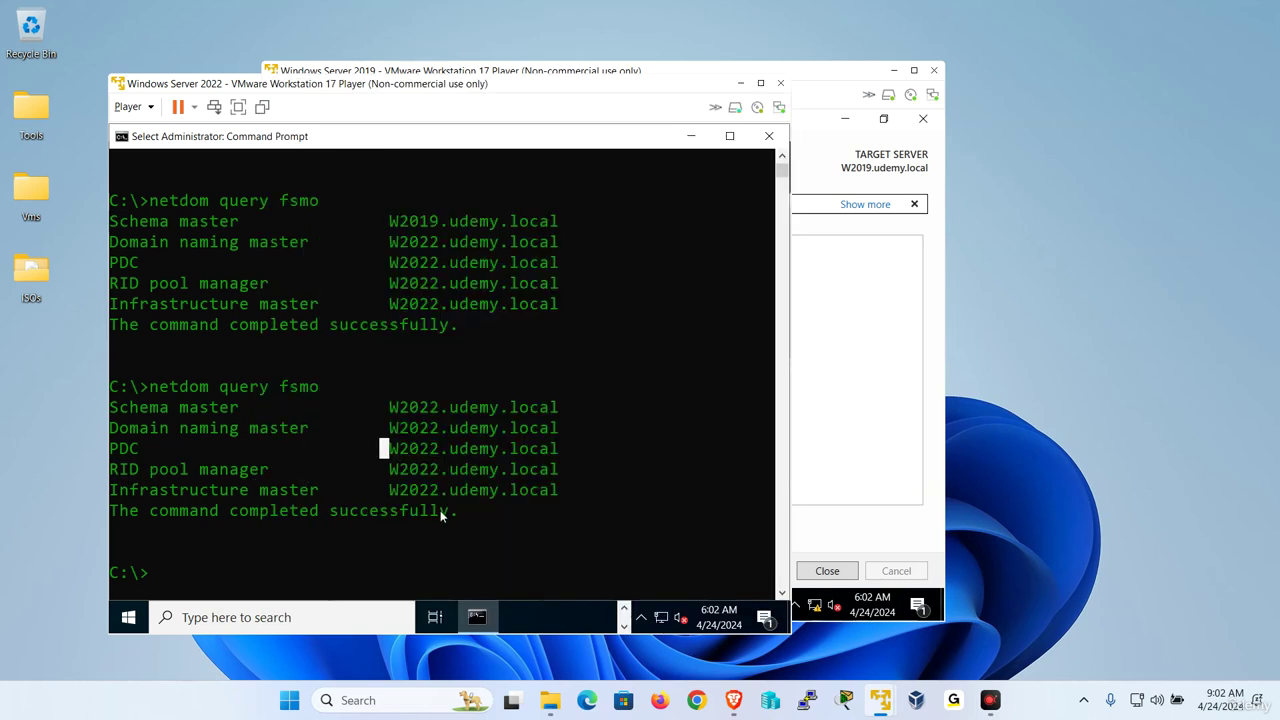
pyautogui.click(690, 136)
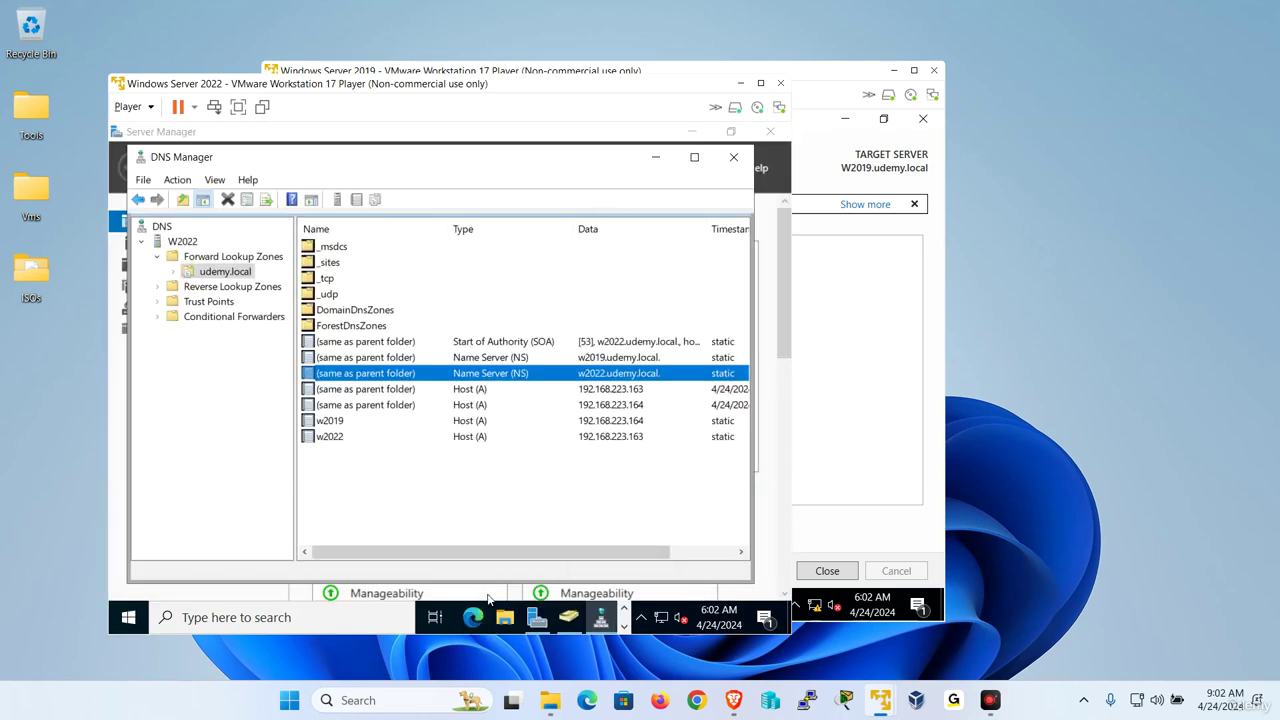
pyautogui.click(537, 617)
pyautogui.click(569, 617)
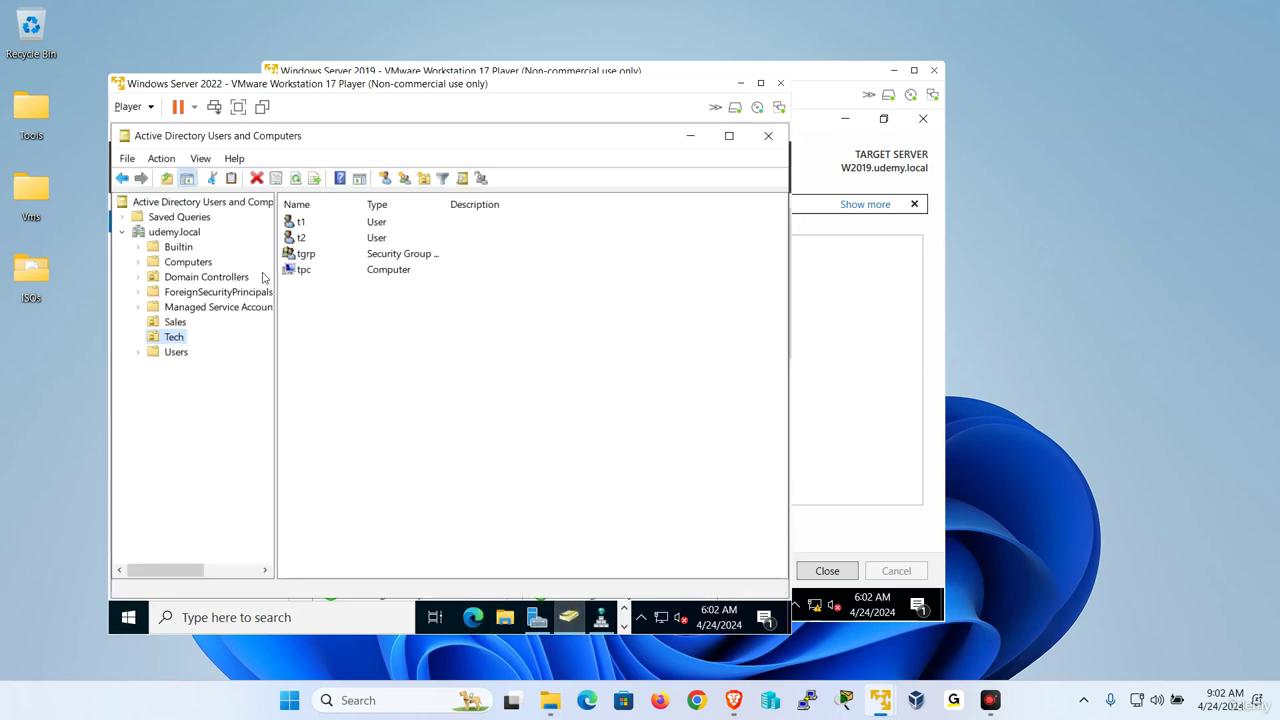
pyautogui.click(178, 278)
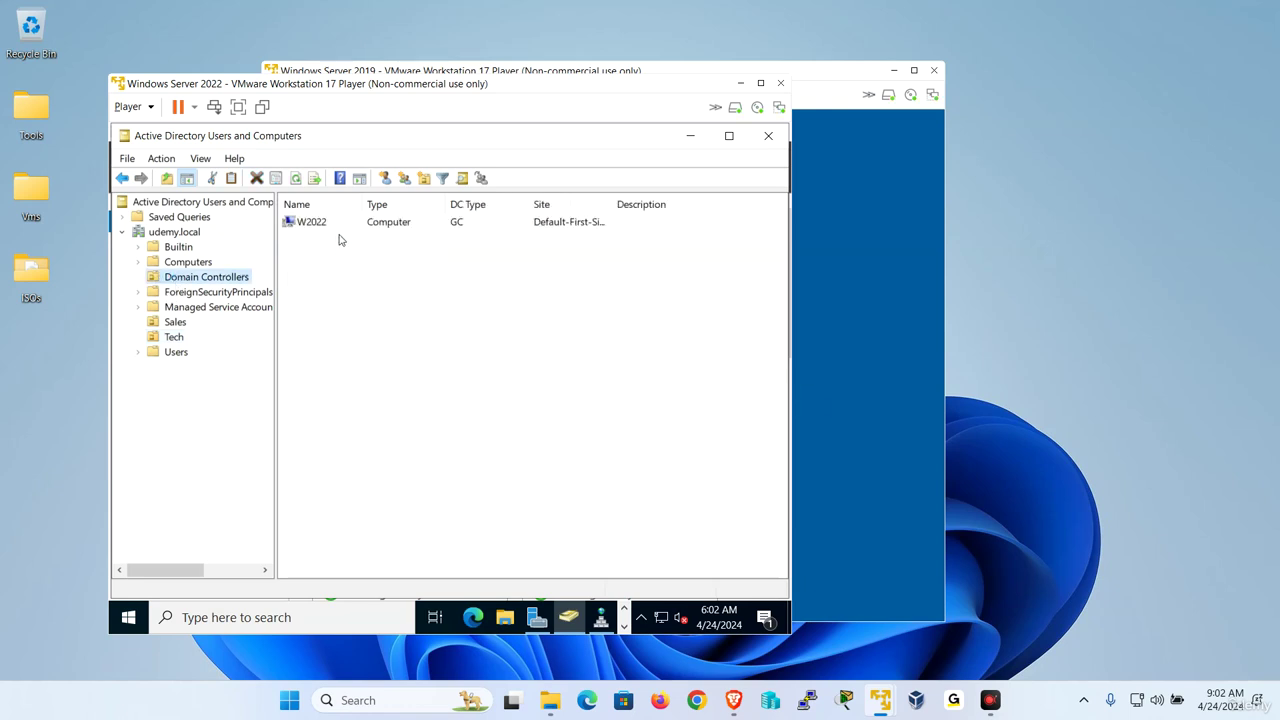
pyautogui.click(200, 262)
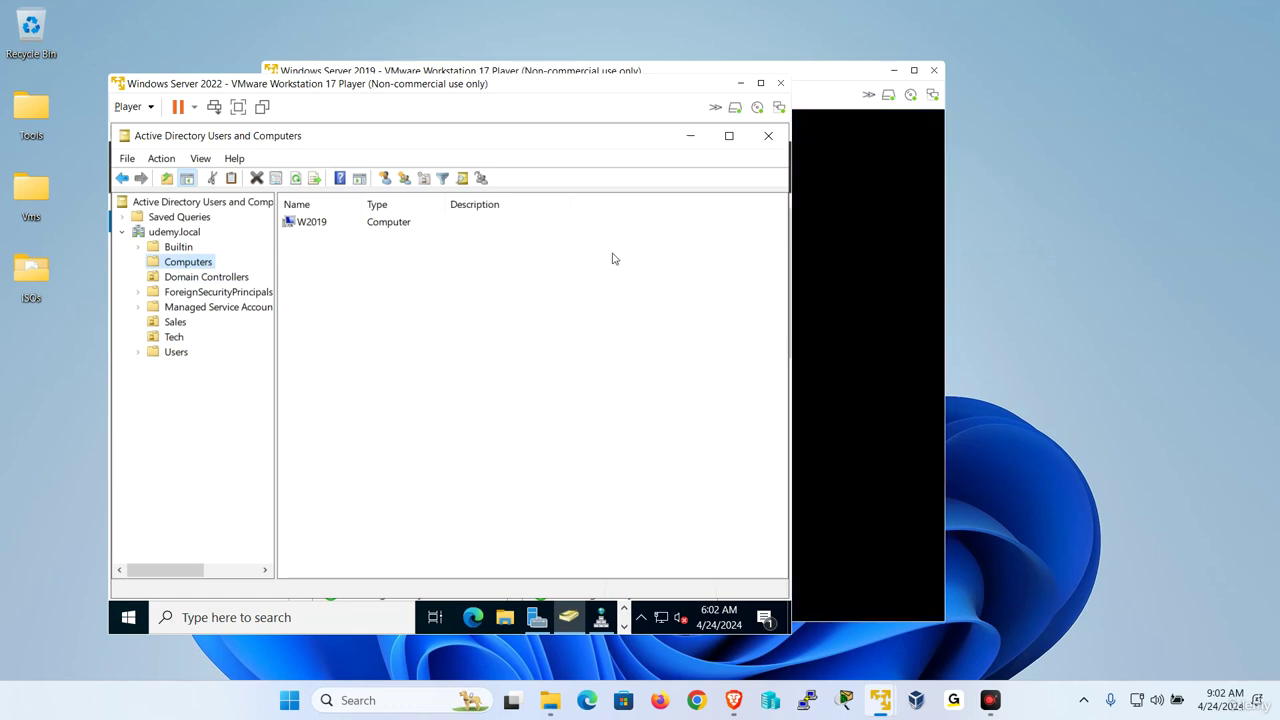
pyautogui.click(894, 70)
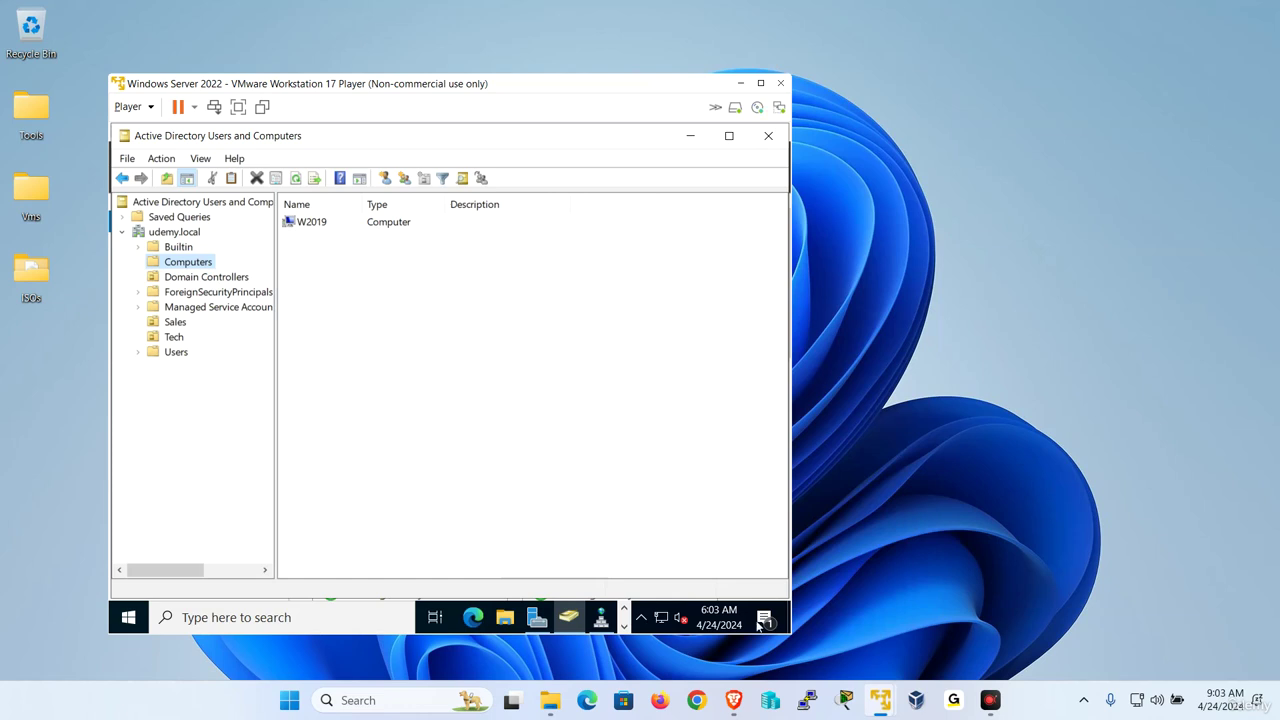
# Restore the Windows Server 2019 VM window from the host taskbar.
pyautogui.moveTo(880, 700)
pyautogui.click(930, 595)
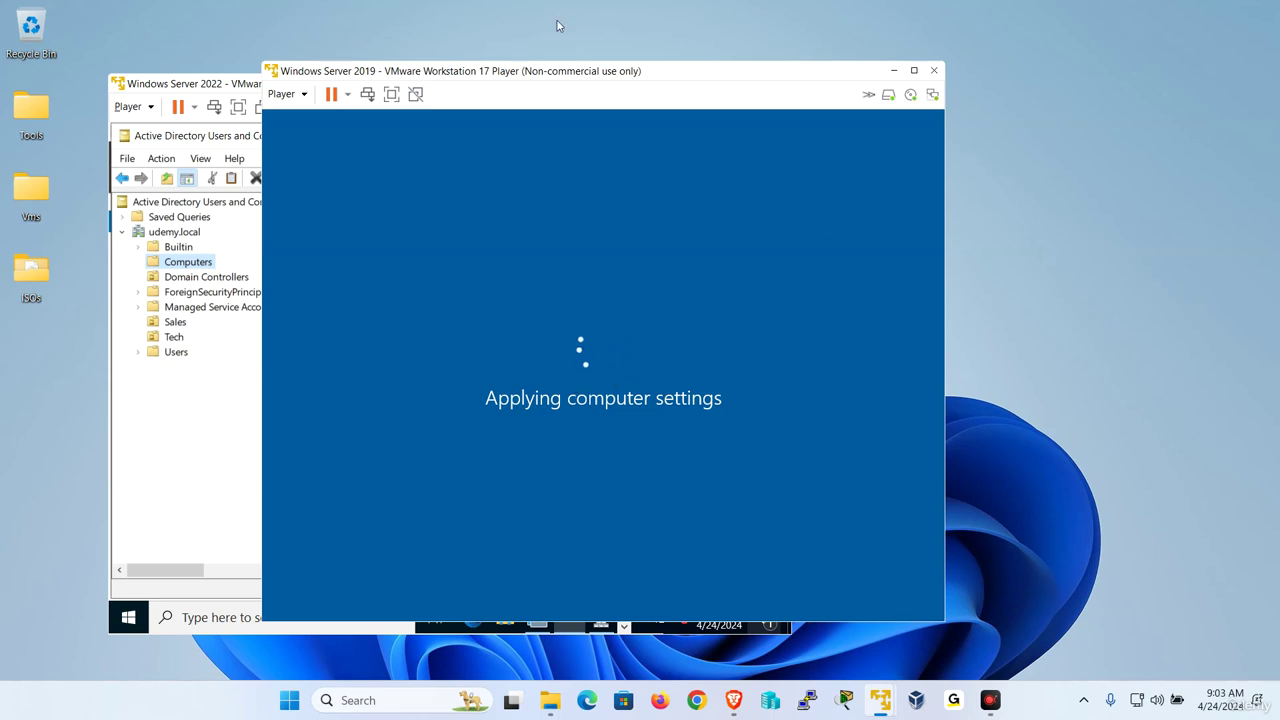
# Open the Ethernet0 adapter properties from W2022's Local Server network settings.
pyautogui.click(203, 435)
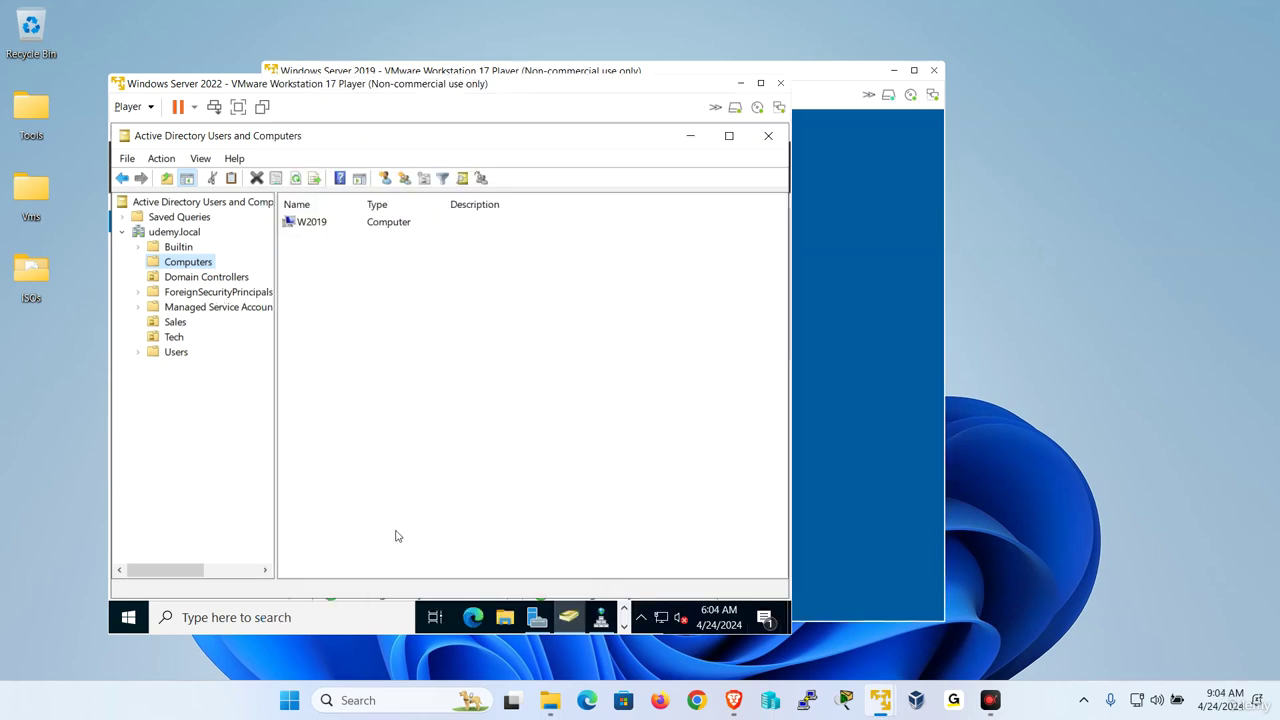
pyautogui.click(537, 617)
pyautogui.click(170, 245)
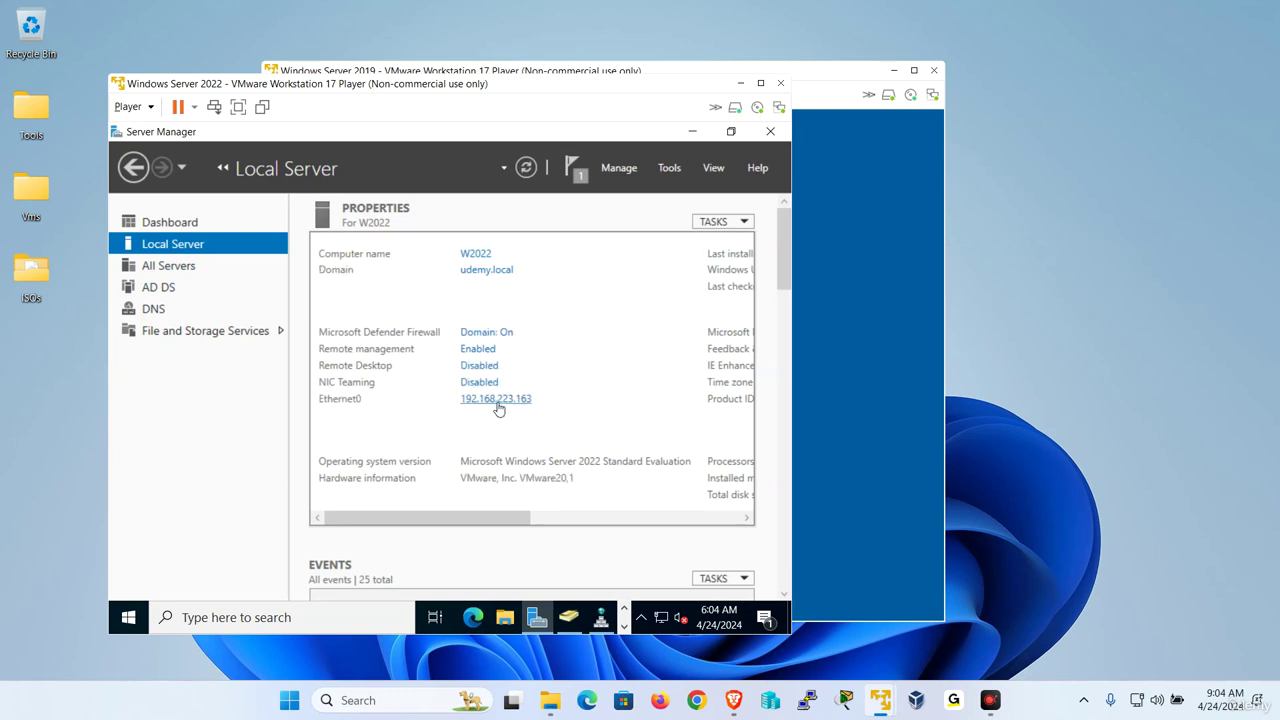
pyautogui.click(498, 405)
pyautogui.rightClick(212, 236)
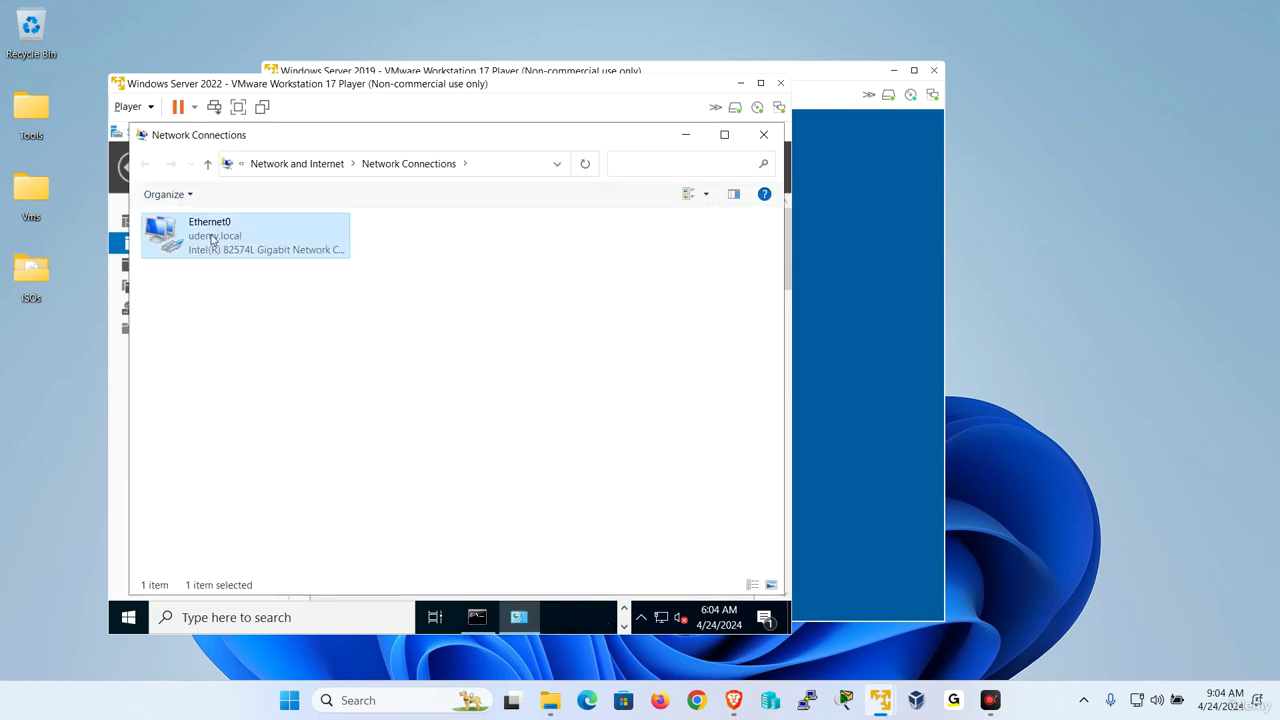
pyautogui.click(274, 396)
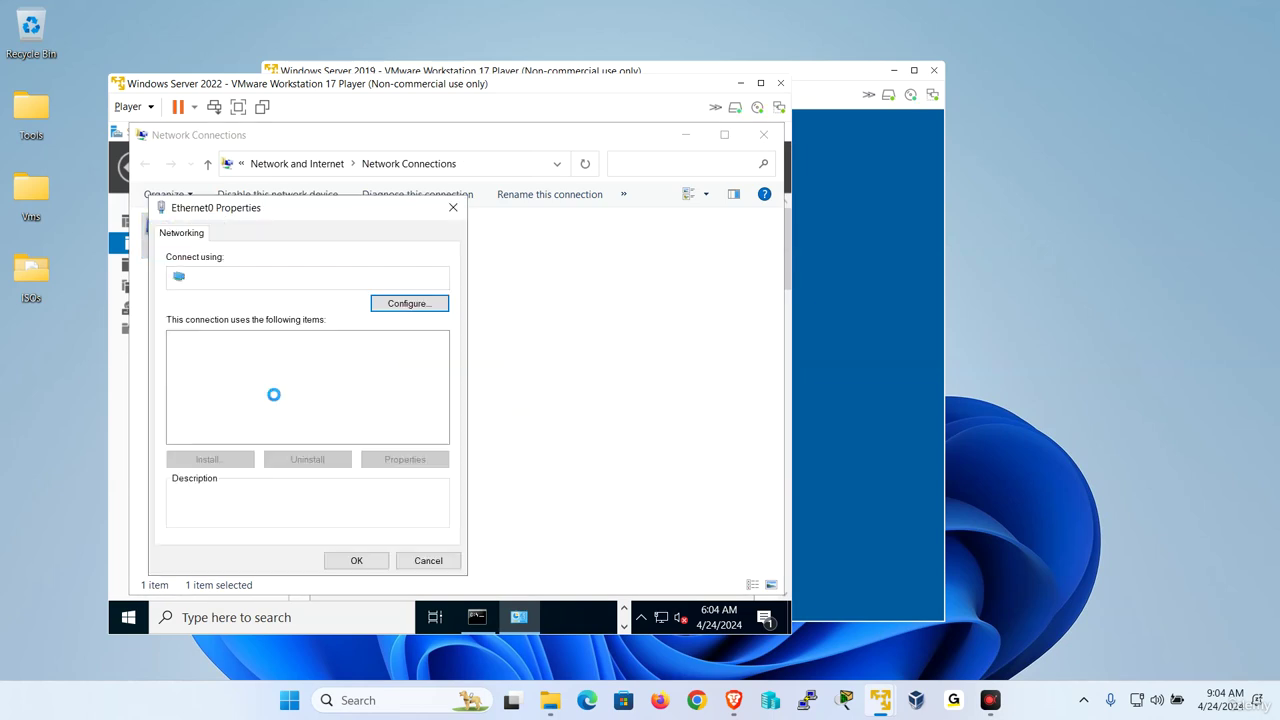
# Change W2022's preferred IPv4 DNS server to 192.168.223.163 and apply it.
pyautogui.doubleClick(340, 381)
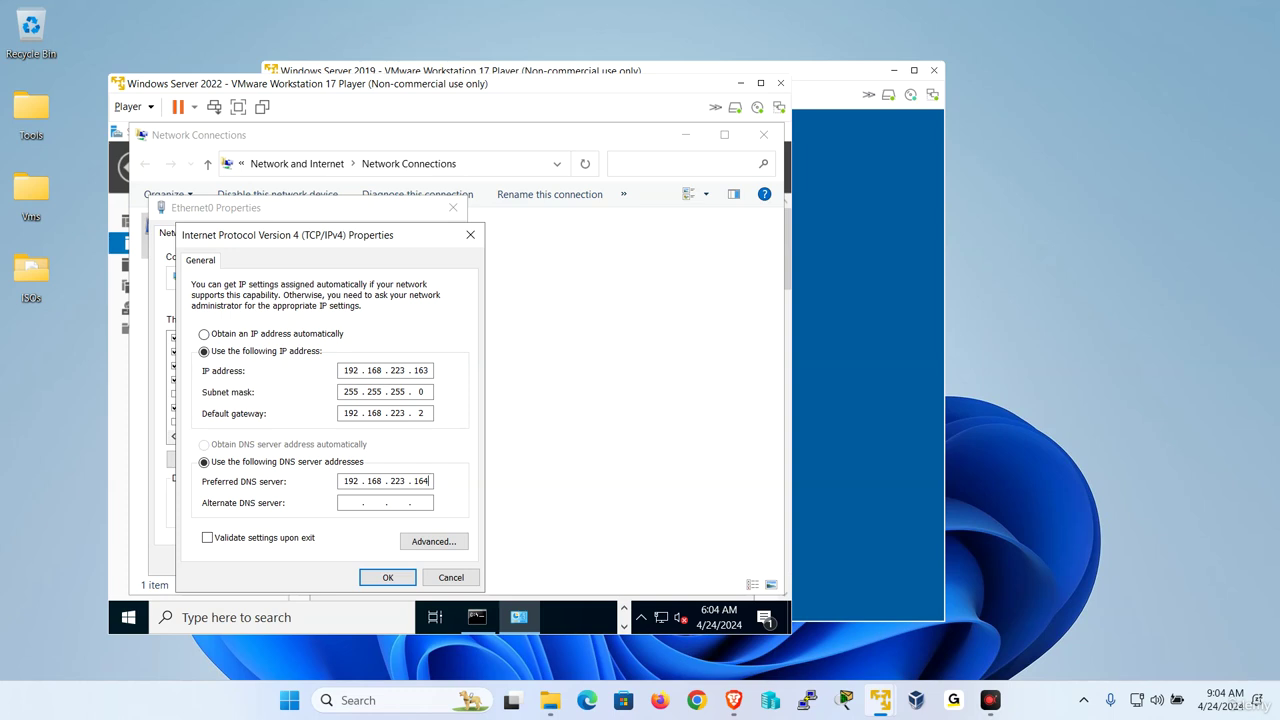
pyautogui.press('BackSpace')
pyautogui.write('63')
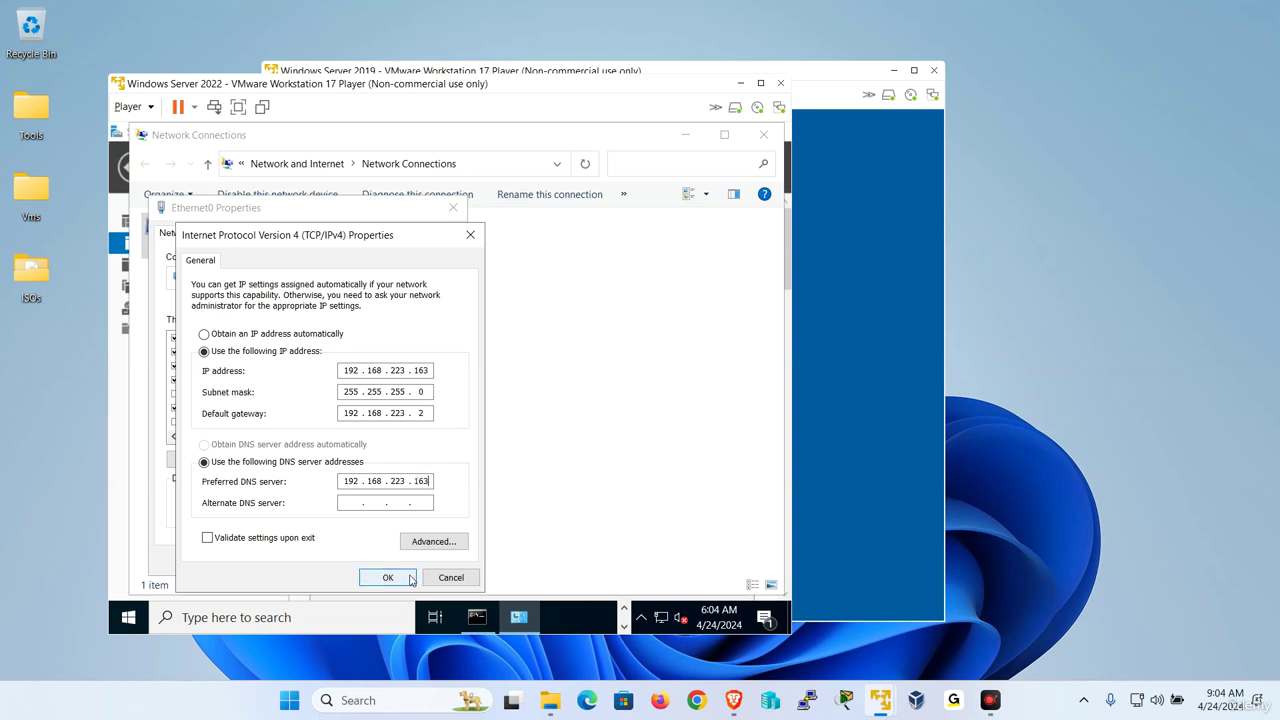
pyautogui.click(388, 577)
pyautogui.click(362, 562)
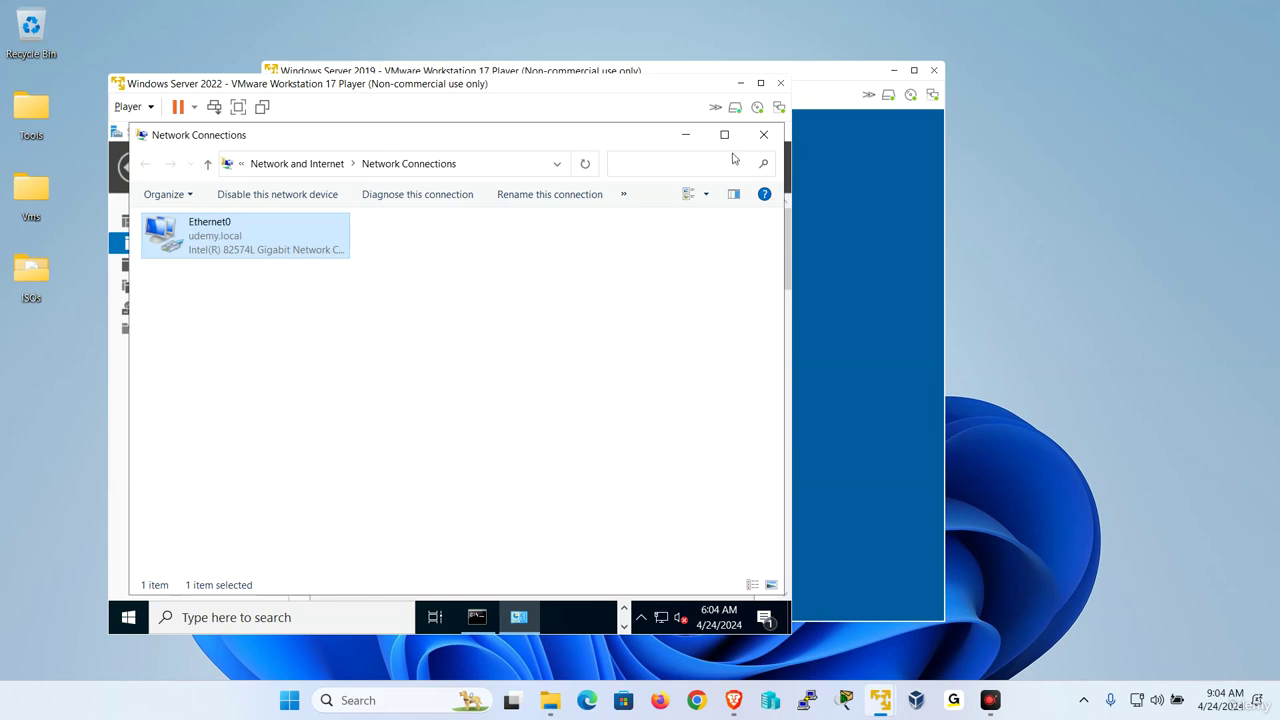
pyautogui.click(764, 134)
pyautogui.click(525, 178)
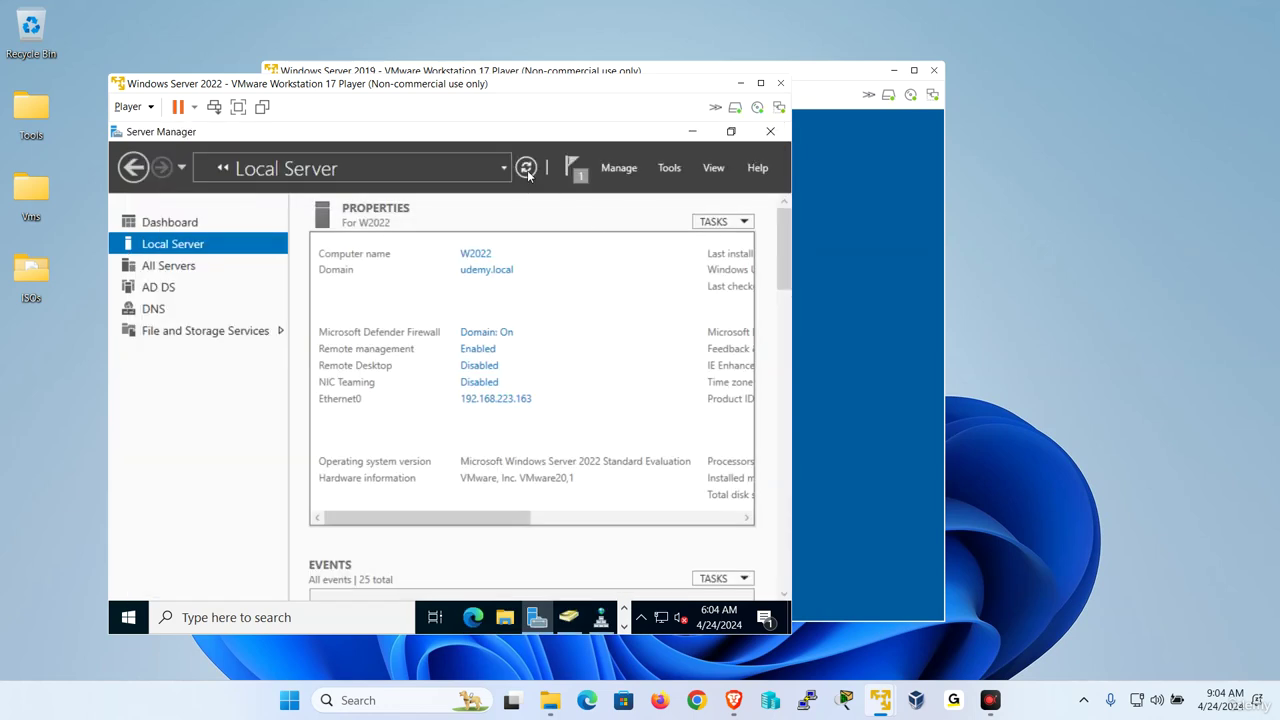
pyautogui.click(740, 83)
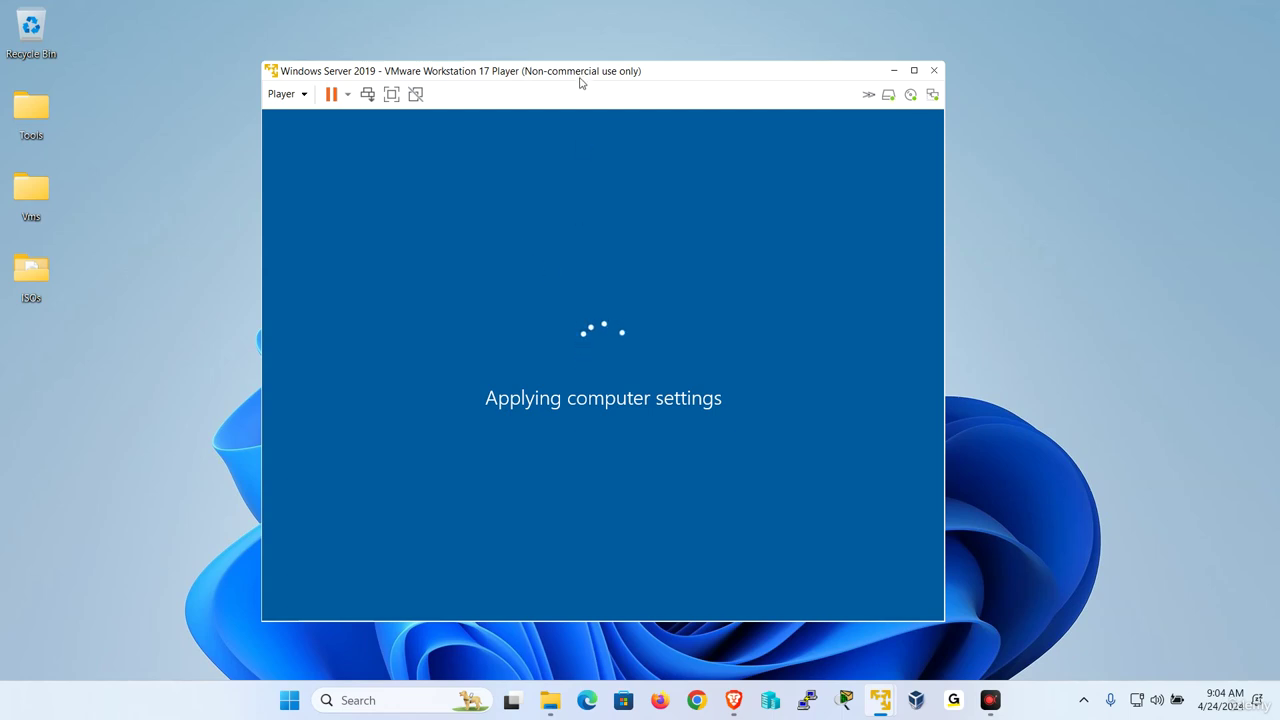
pyautogui.moveTo(590, 66)
pyautogui.mouseDown()
pyautogui.moveTo(585, 113)
pyautogui.moveTo(596, 82)
pyautogui.mouseUp()
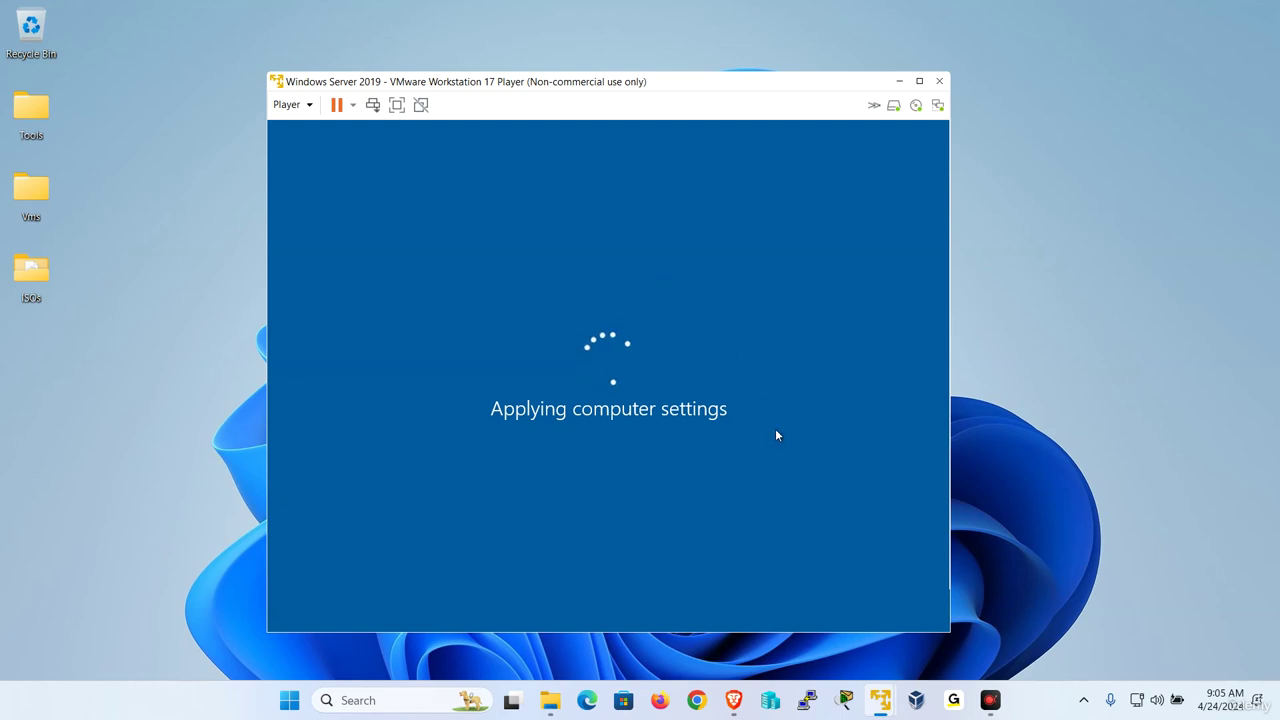
# Reopen Active Directory Users and Computers on W2022.
pyautogui.moveTo(884, 697)
pyautogui.click(840, 598)
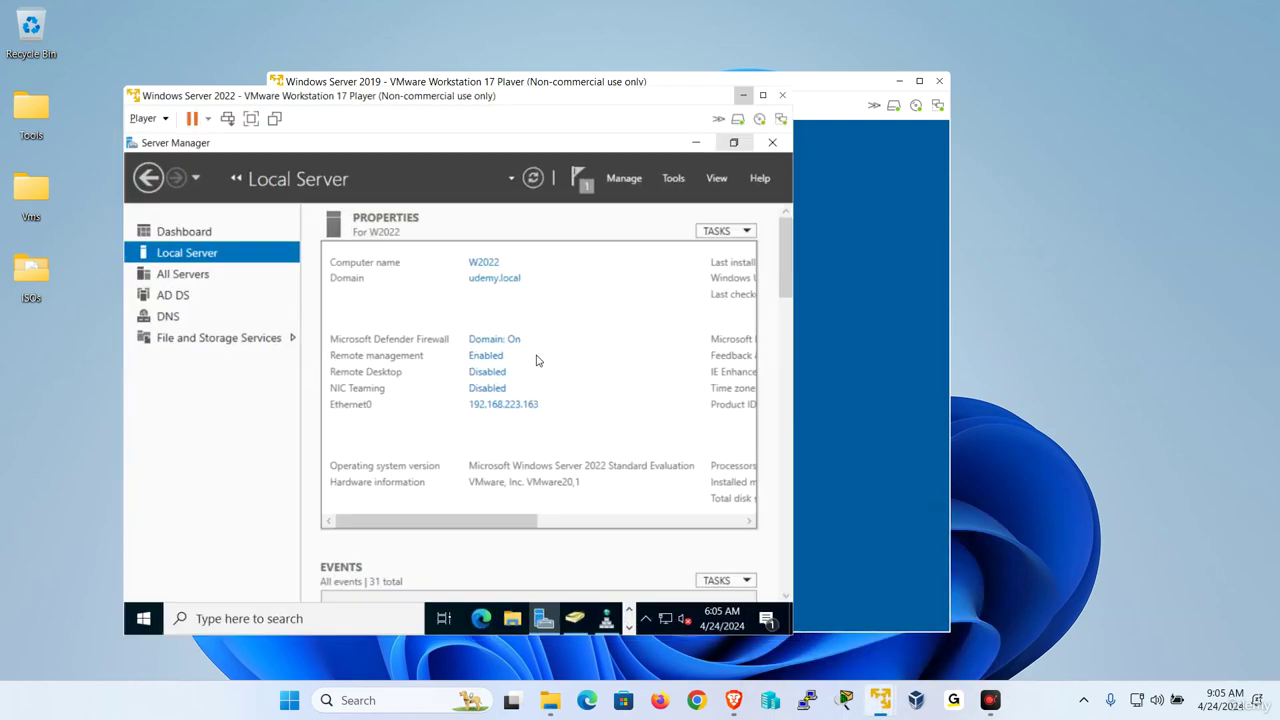
pyautogui.click(568, 617)
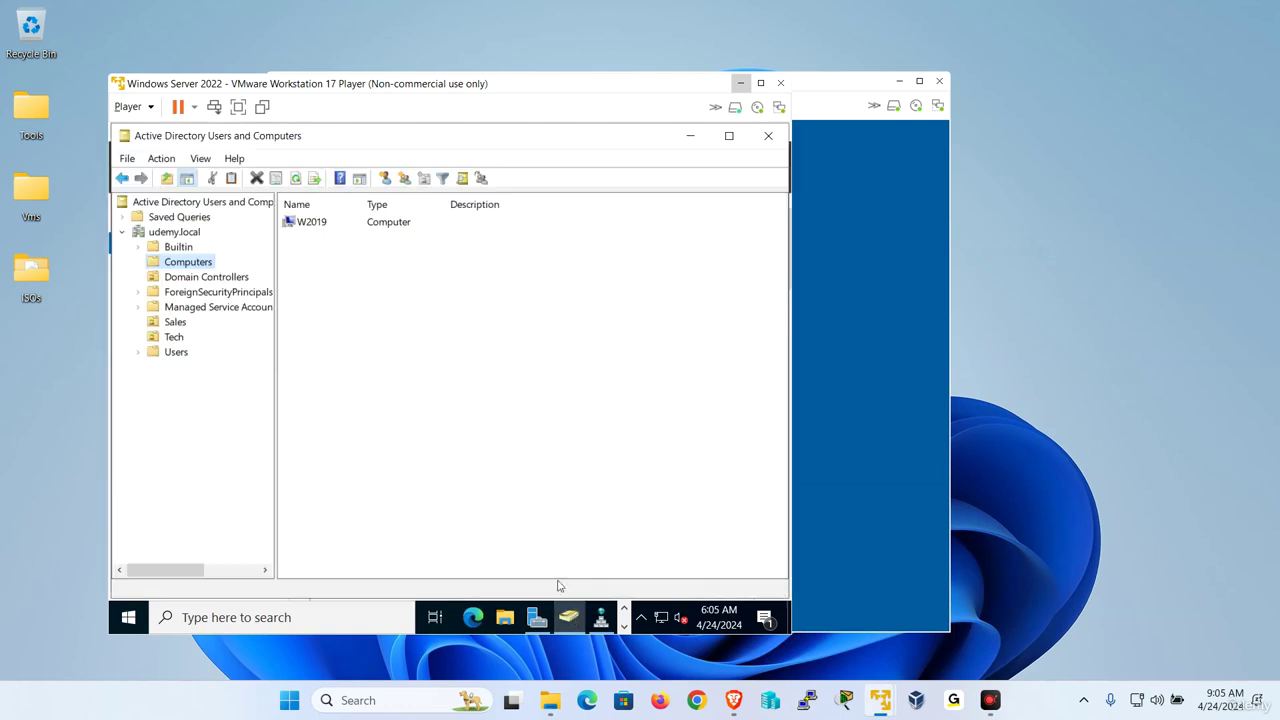
pyautogui.click(768, 135)
pyautogui.click(669, 167)
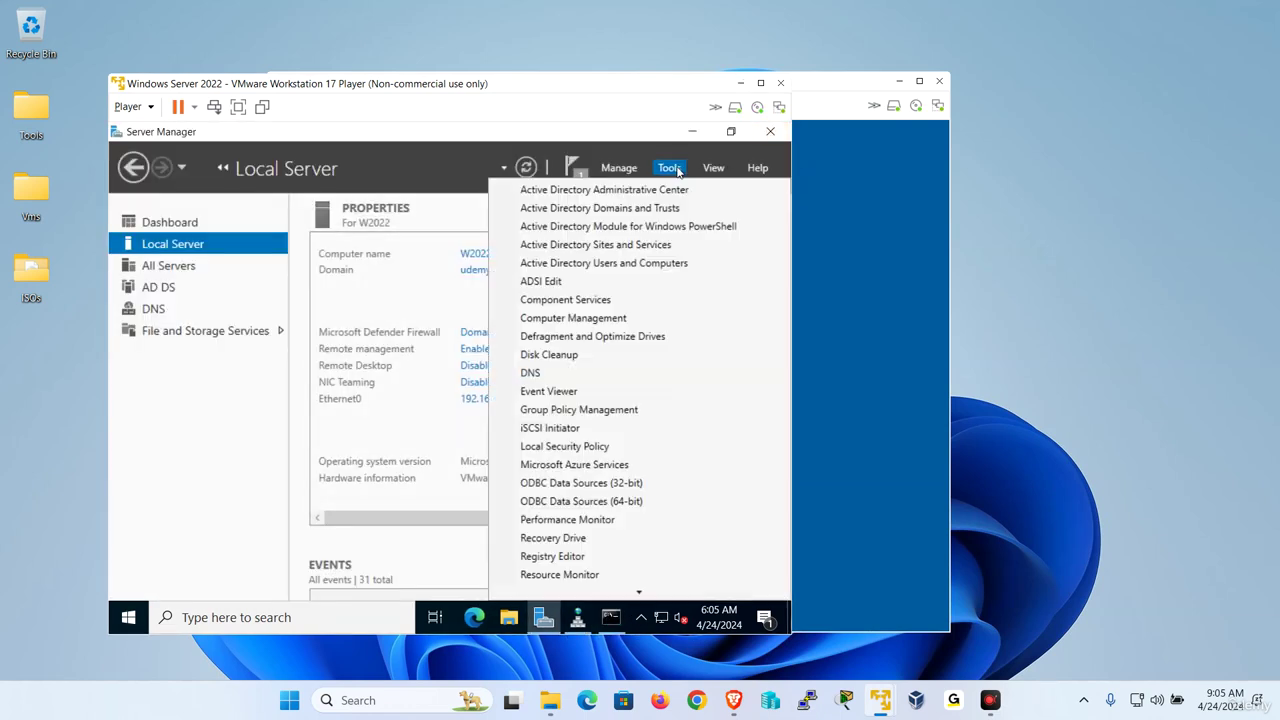
pyautogui.click(650, 263)
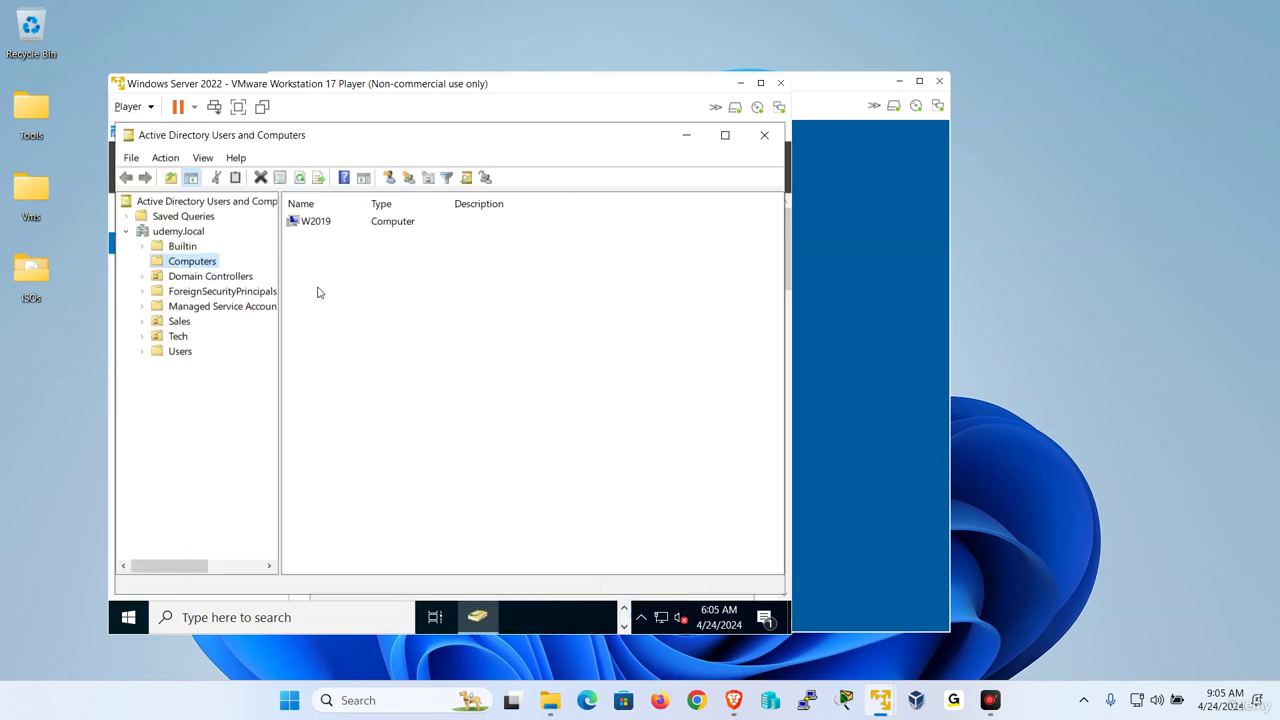
# Check udemy.local's domain and forest functional levels in its Properties.
pyautogui.rightClick(176, 231)
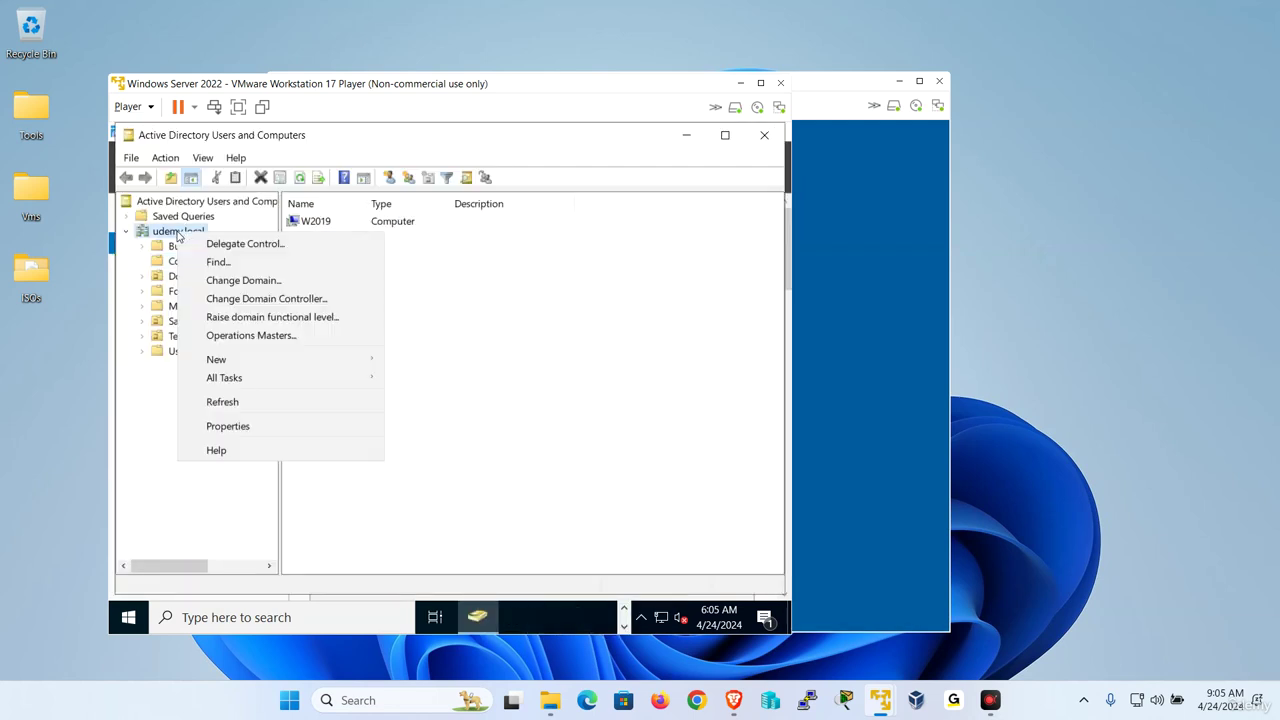
pyautogui.click(268, 422)
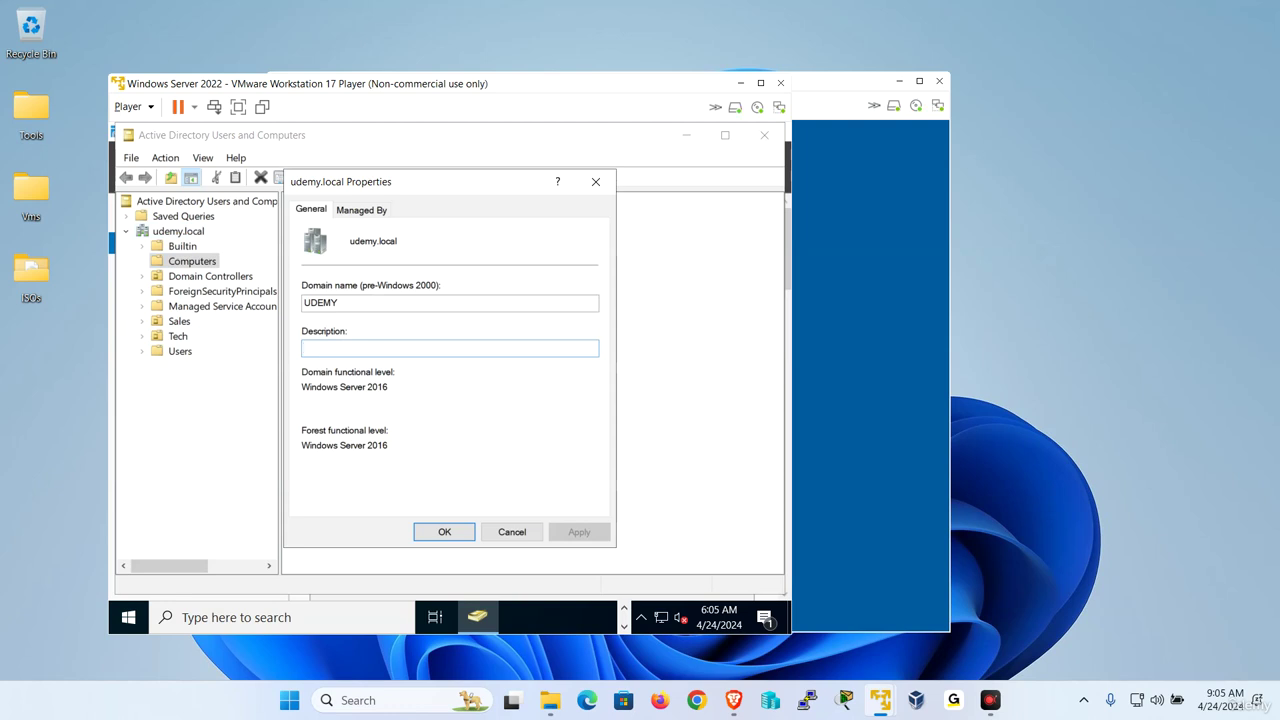
pyautogui.moveTo(390, 387); pyautogui.dragTo(259, 385)
pyautogui.moveTo(390, 445); pyautogui.dragTo(301, 445)
pyautogui.click(500, 530)
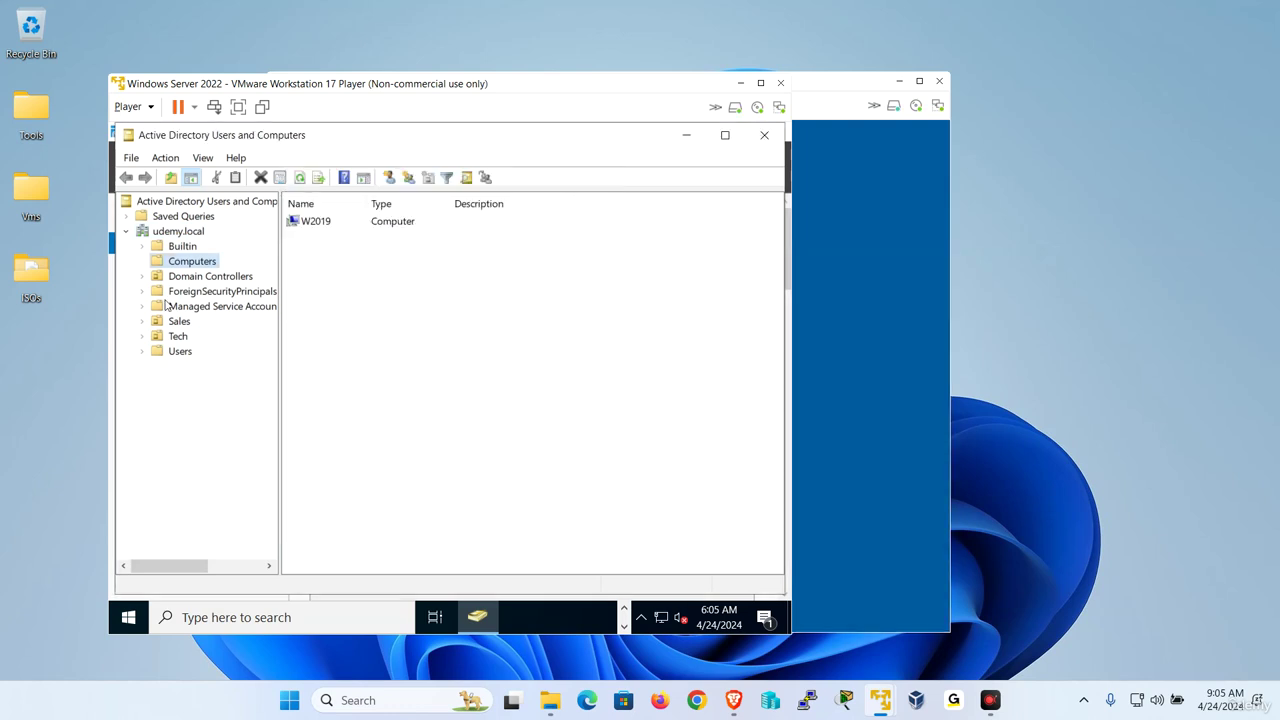
# Confirm udemy.local's functional level can't be raised beyond Windows Server 2016, then return to W2019.
pyautogui.rightClick(184, 232)
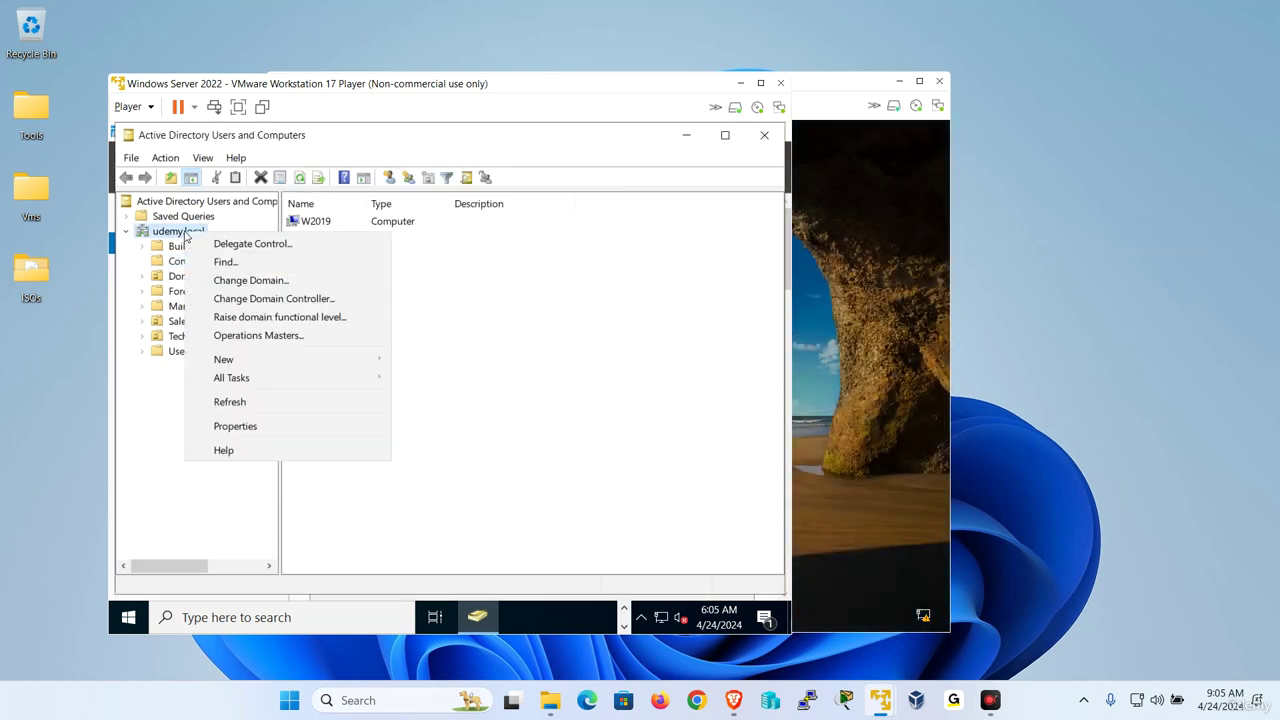
pyautogui.click(268, 318)
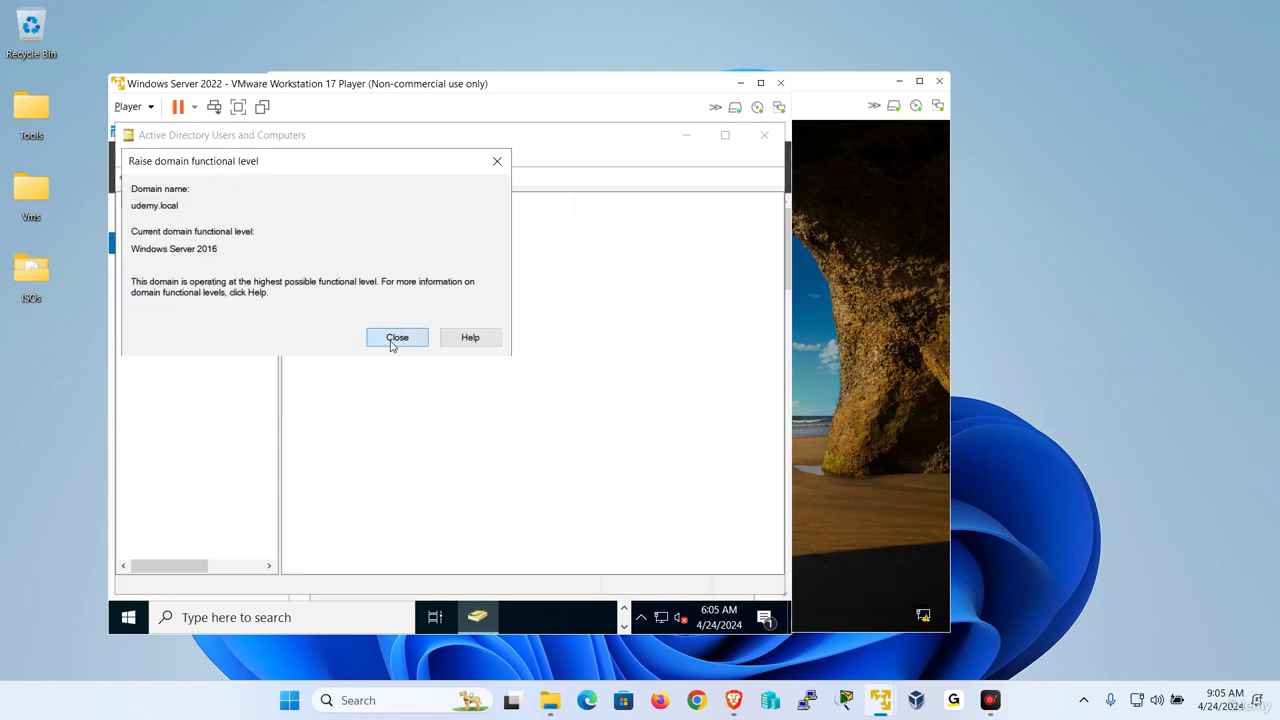
pyautogui.click(395, 338)
pyautogui.click(822, 352)
# Send Ctrl+Alt+Del to W2019 and sign in as local administrator (.\administrator) with its password.
pyautogui.click(290, 105)
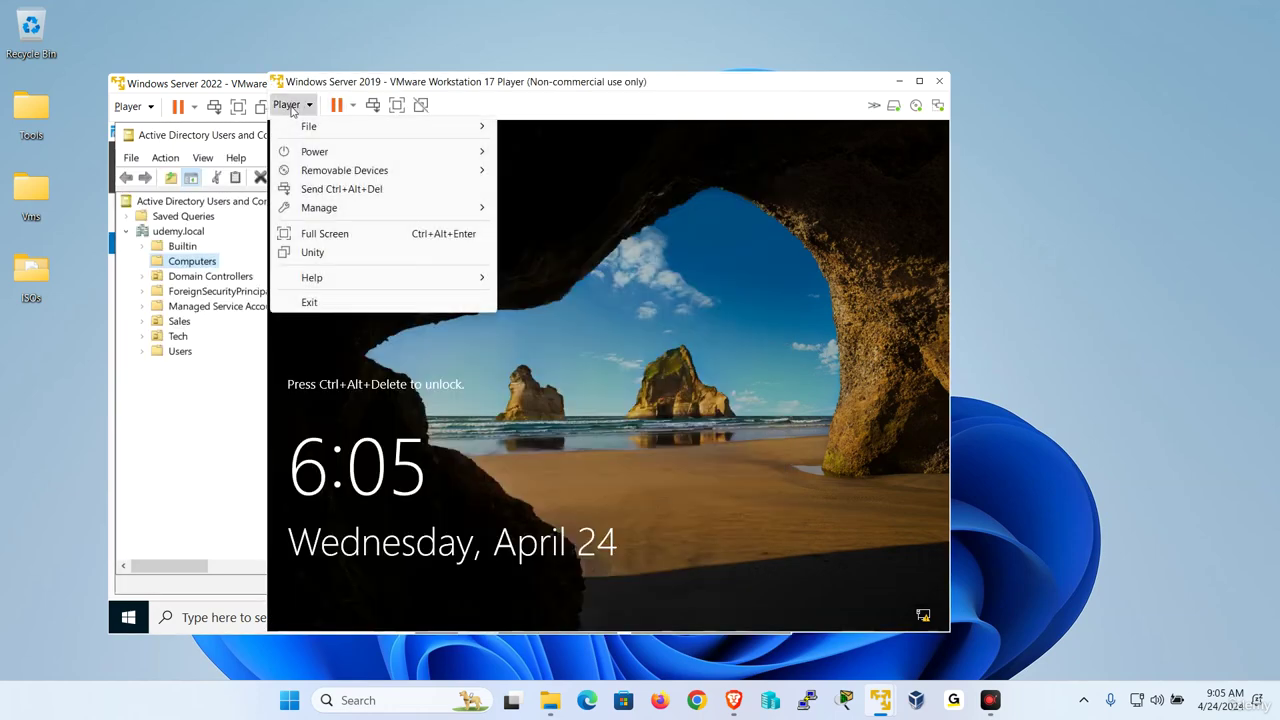
pyautogui.click(338, 188)
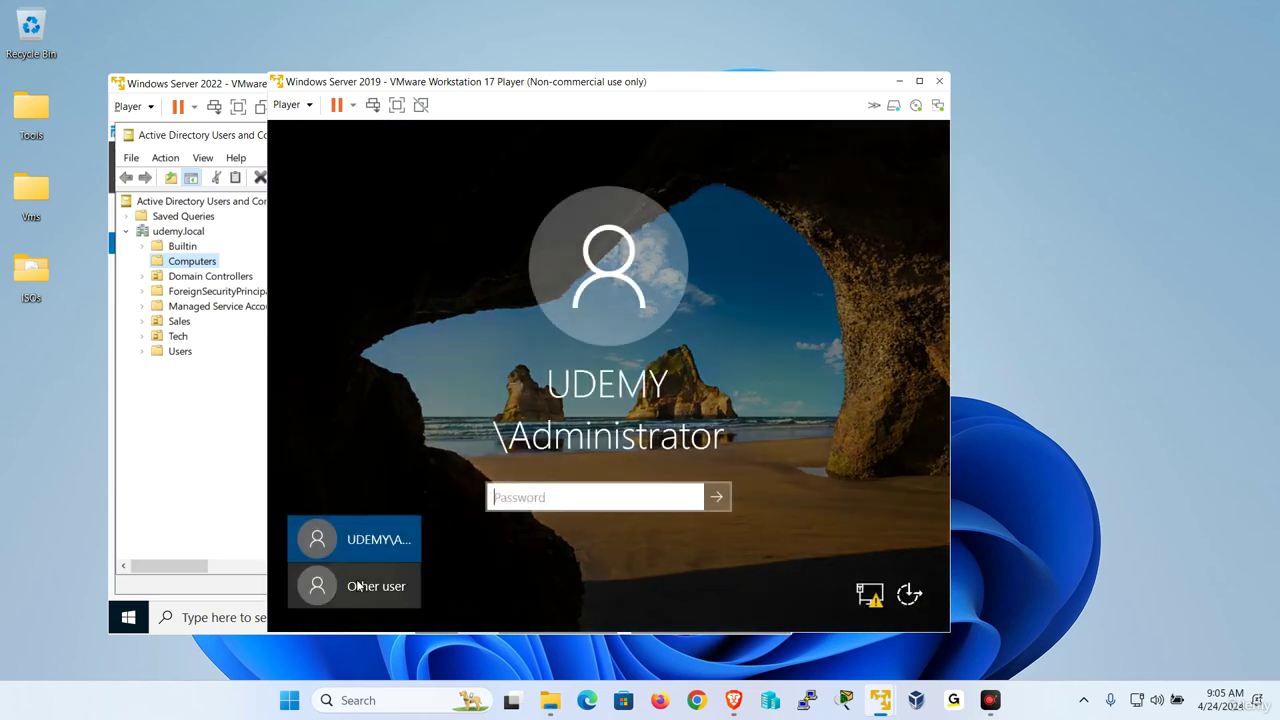
pyautogui.click(358, 586)
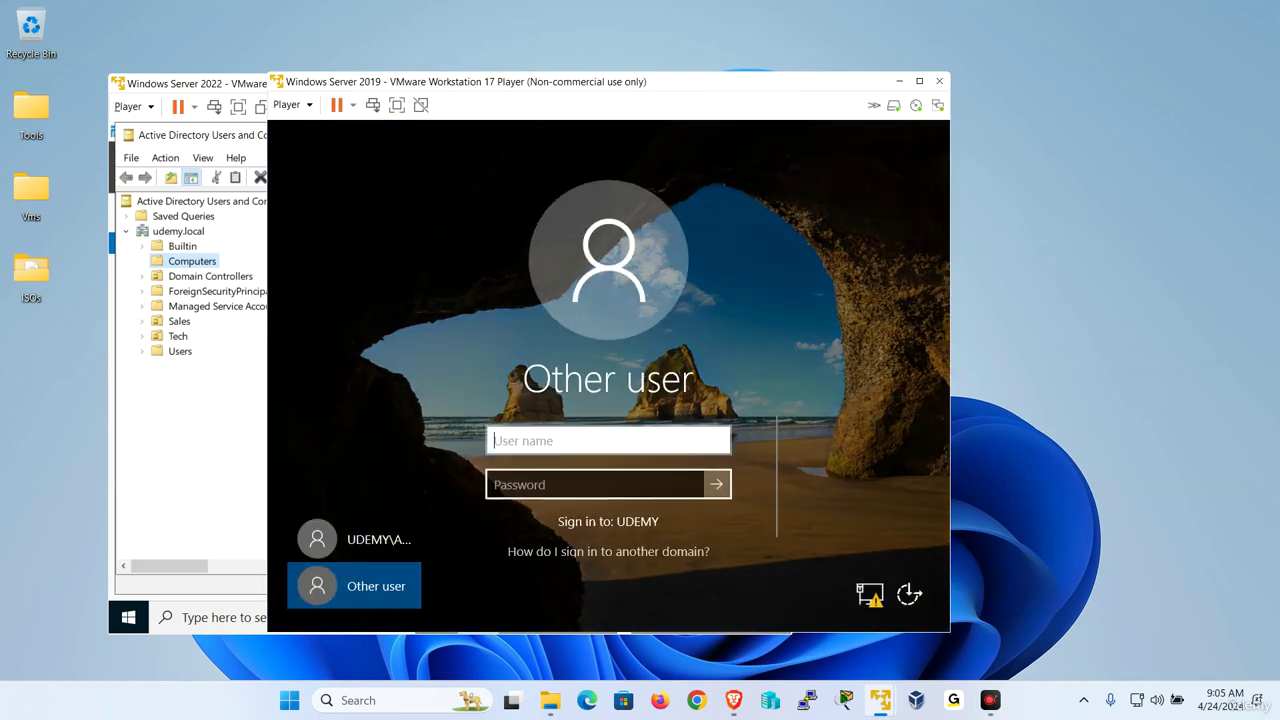
pyautogui.write('.\\')
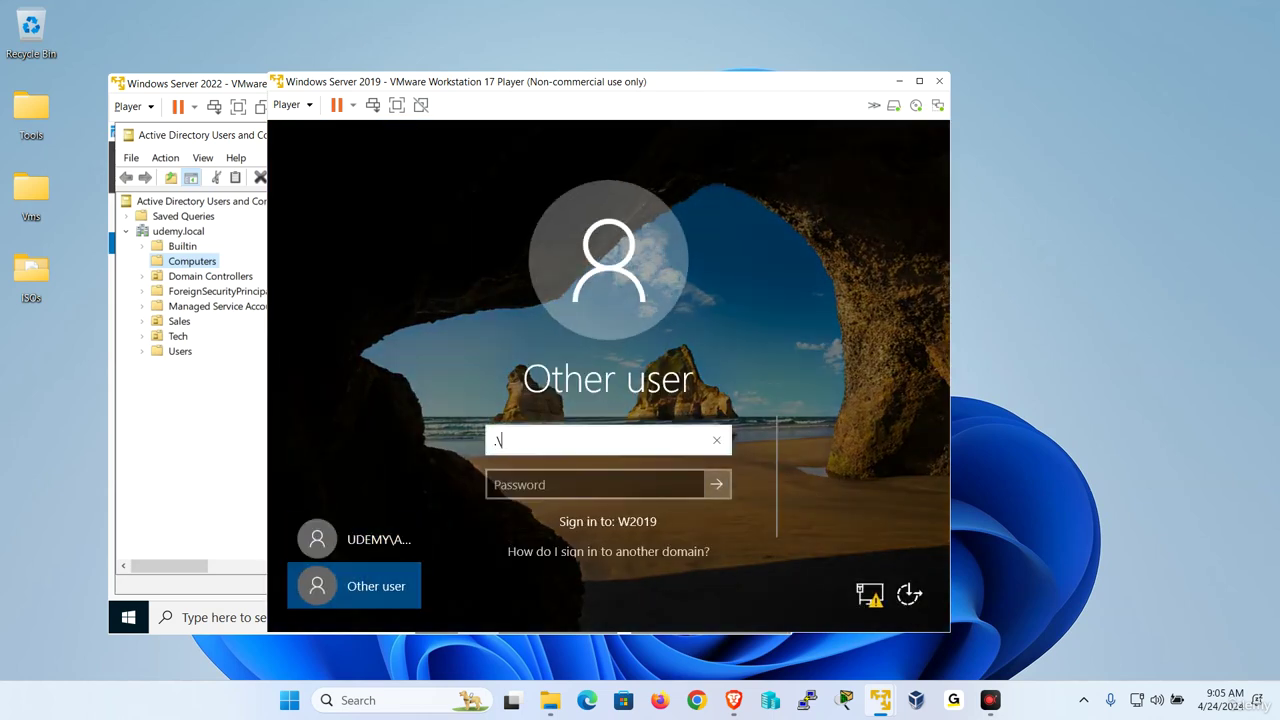
pyautogui.write('administrator')
pyautogui.press('Tab')
pyautogui.write('Passw')
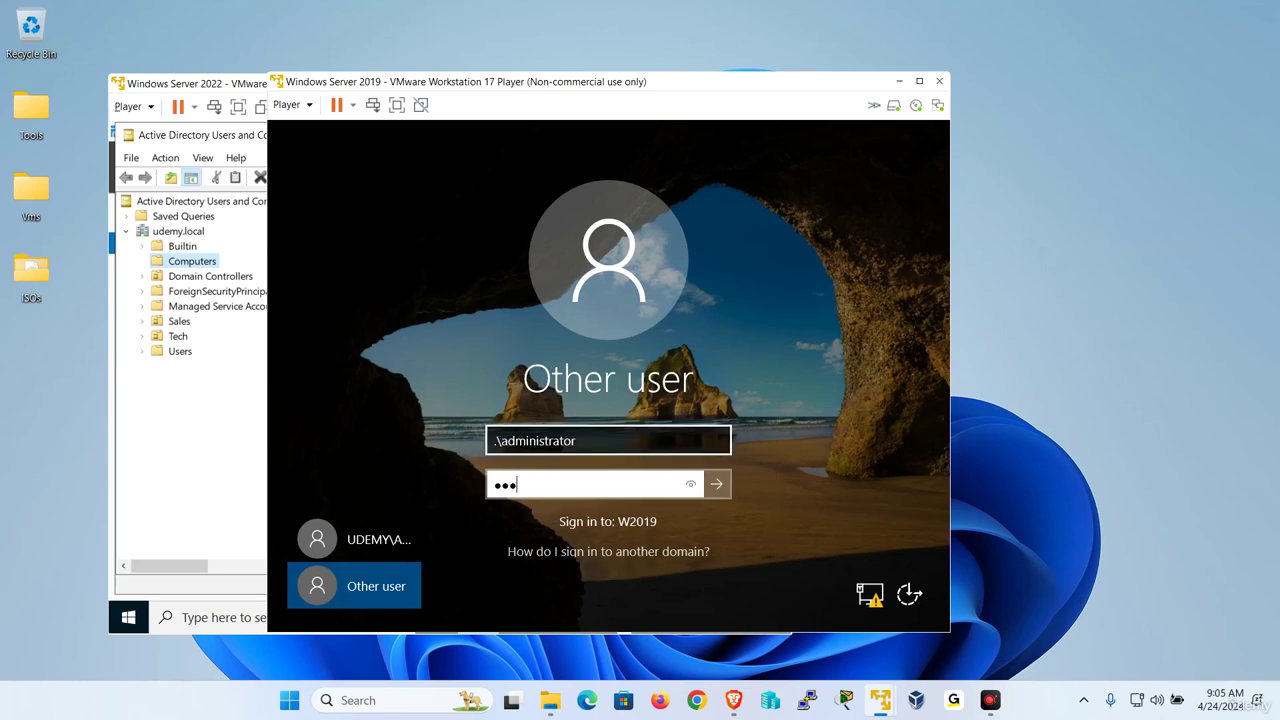
pyautogui.write('ord1')
pyautogui.press('Return')
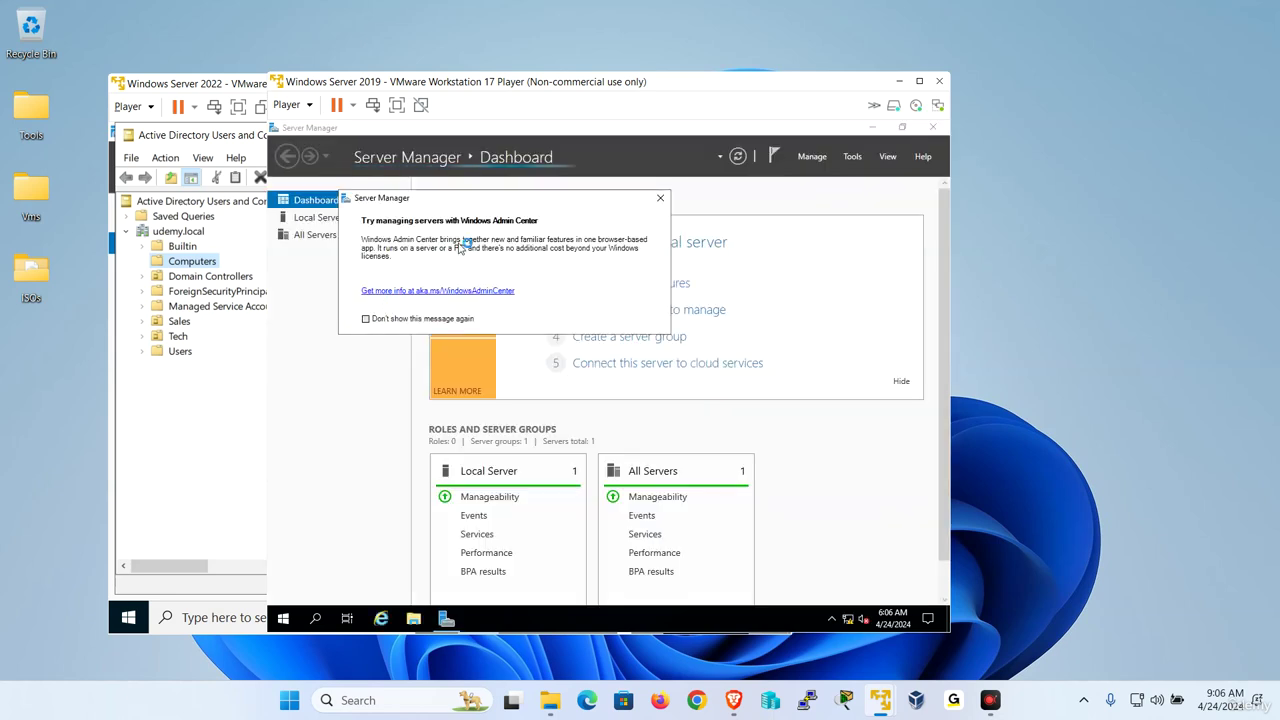
# Dismiss the Admin Center notice and open W2019's System Properties from Local Server.
pyautogui.click(660, 199)
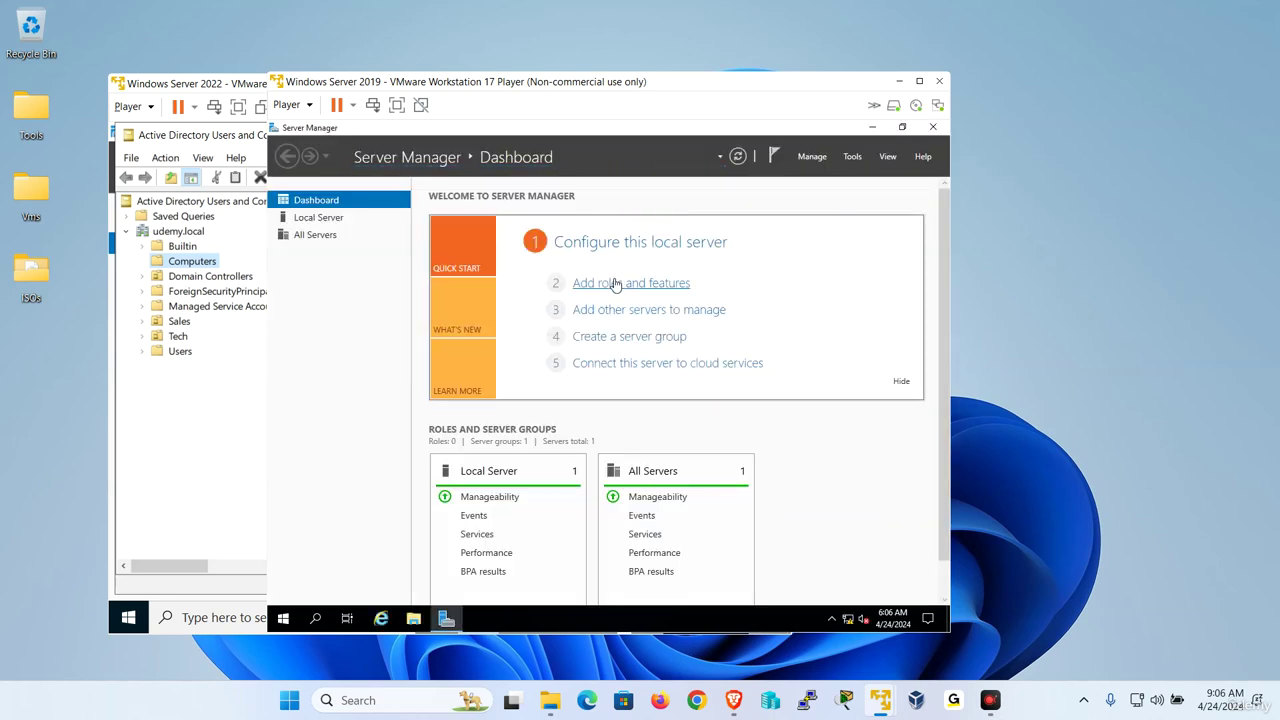
pyautogui.click(334, 219)
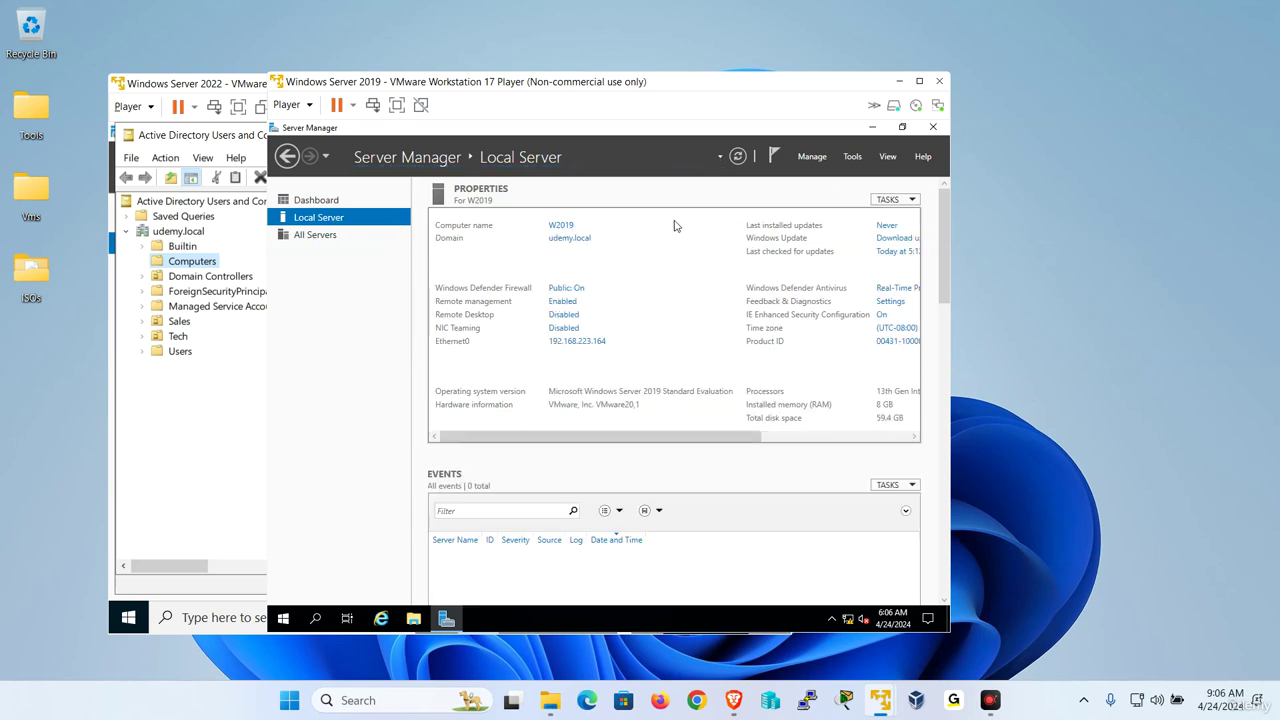
pyautogui.click(555, 229)
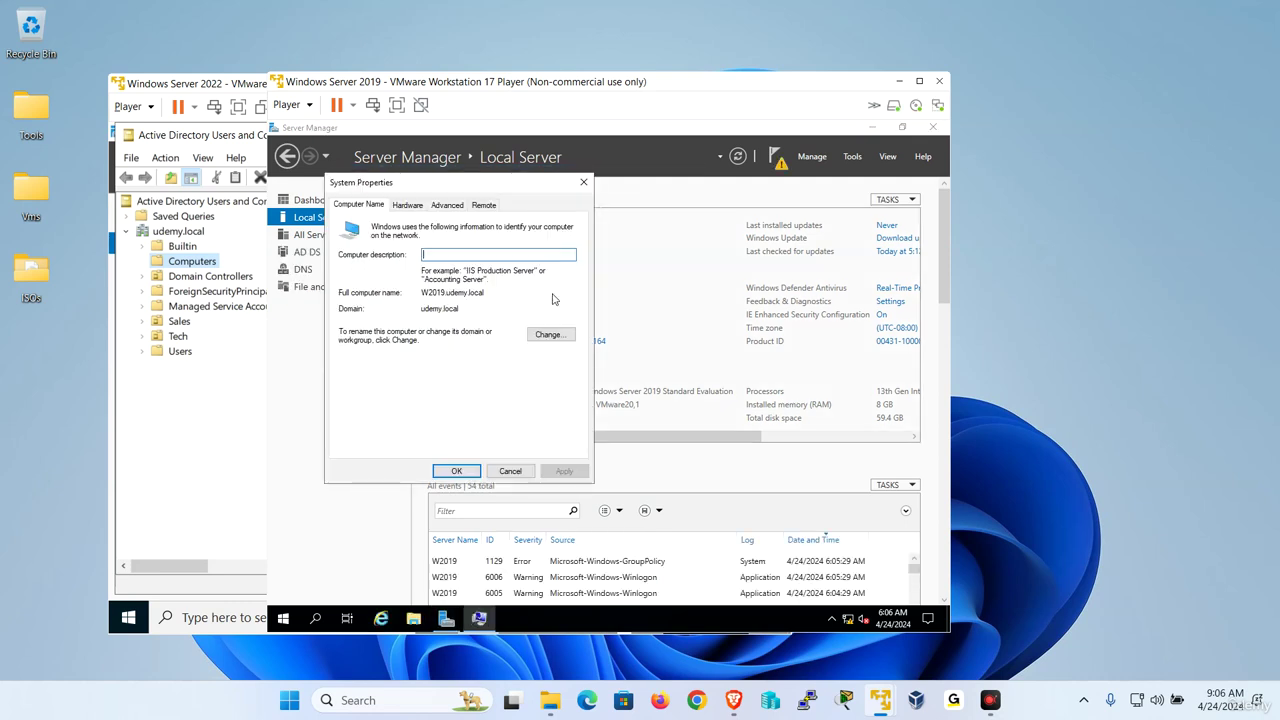
# Move W2019 from the udemy.local domain to workgroup W, supplying domain credentials.
pyautogui.click(551, 336)
pyautogui.click(372, 395)
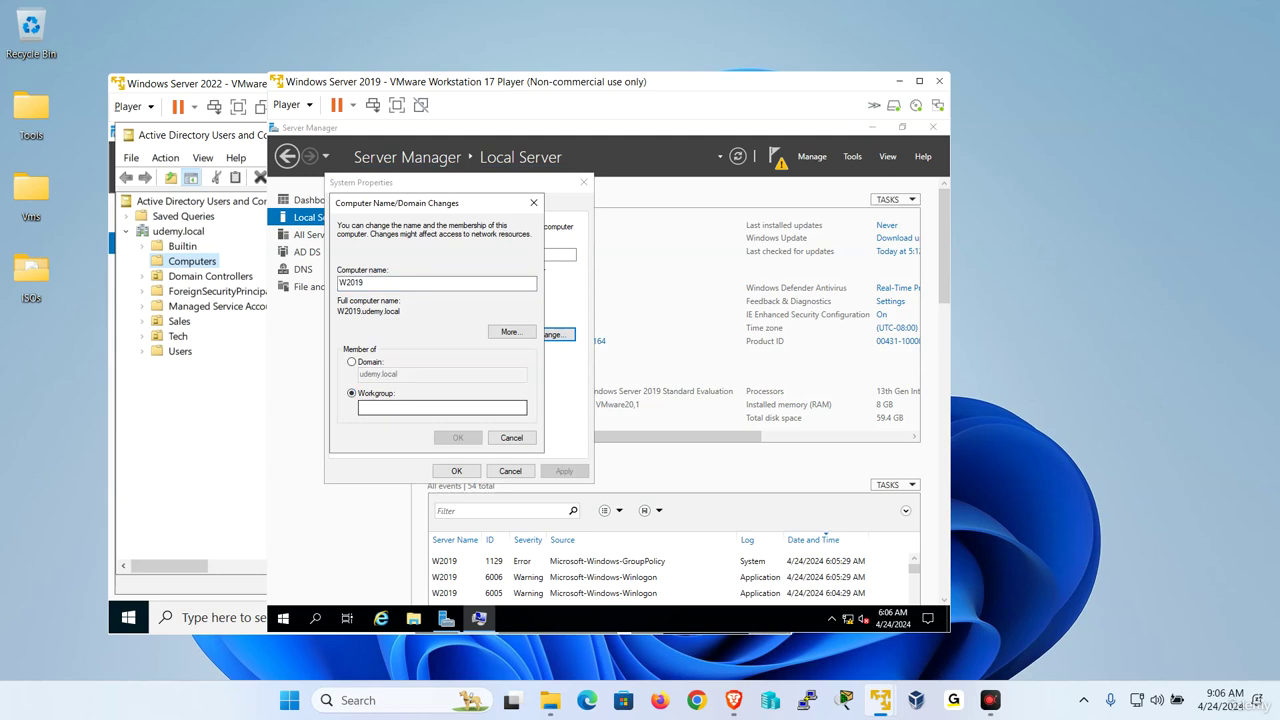
pyautogui.click(392, 408)
pyautogui.write('W')
pyautogui.press('Return')
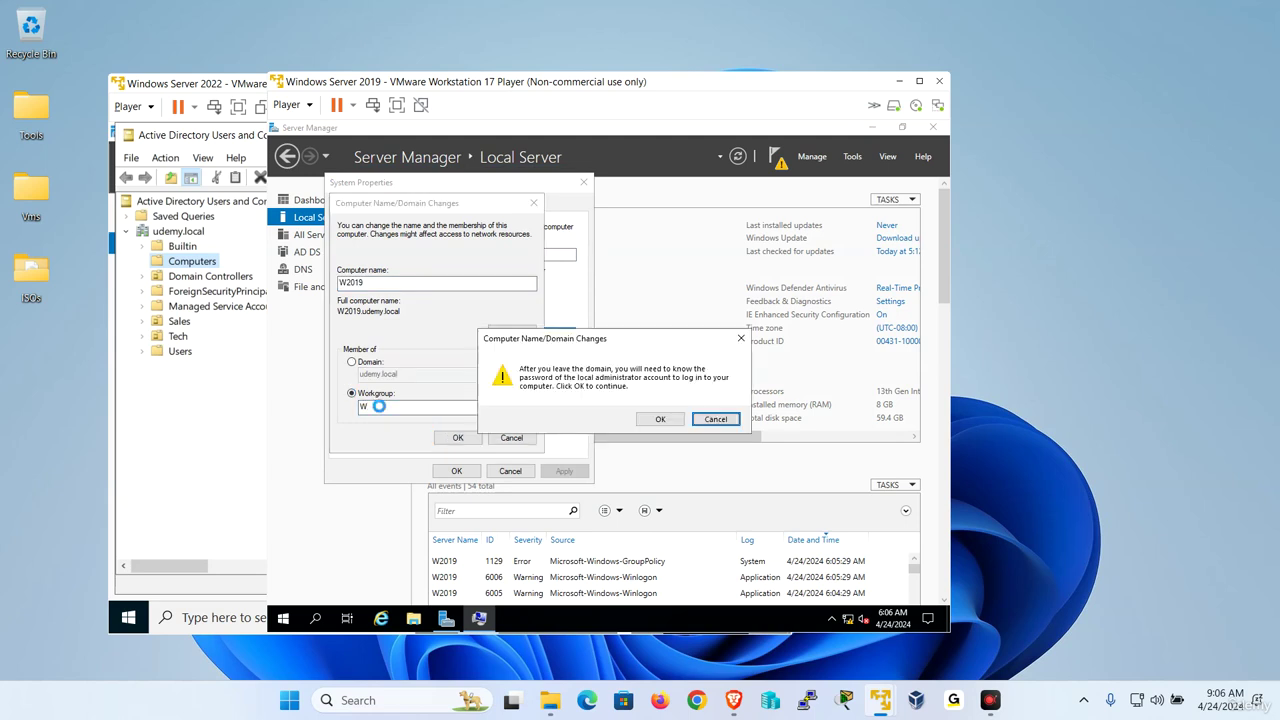
pyautogui.click(658, 419)
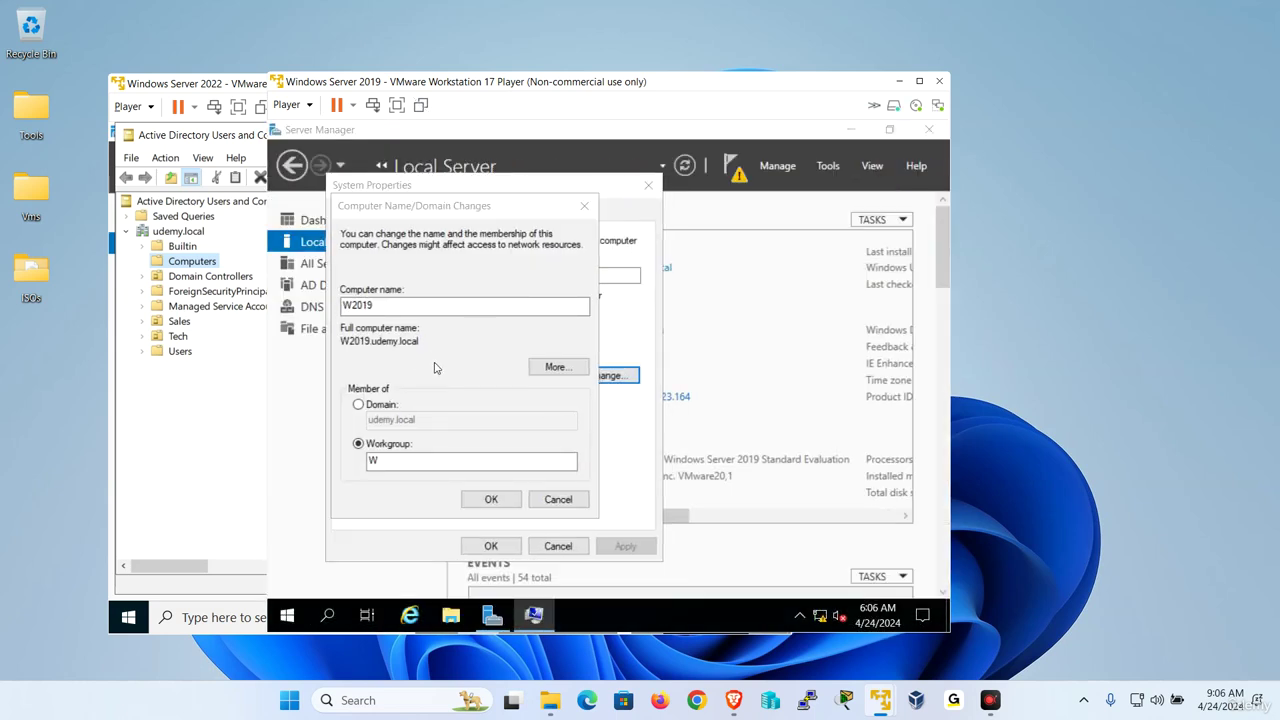
pyautogui.write('a')
pyautogui.press('Return')
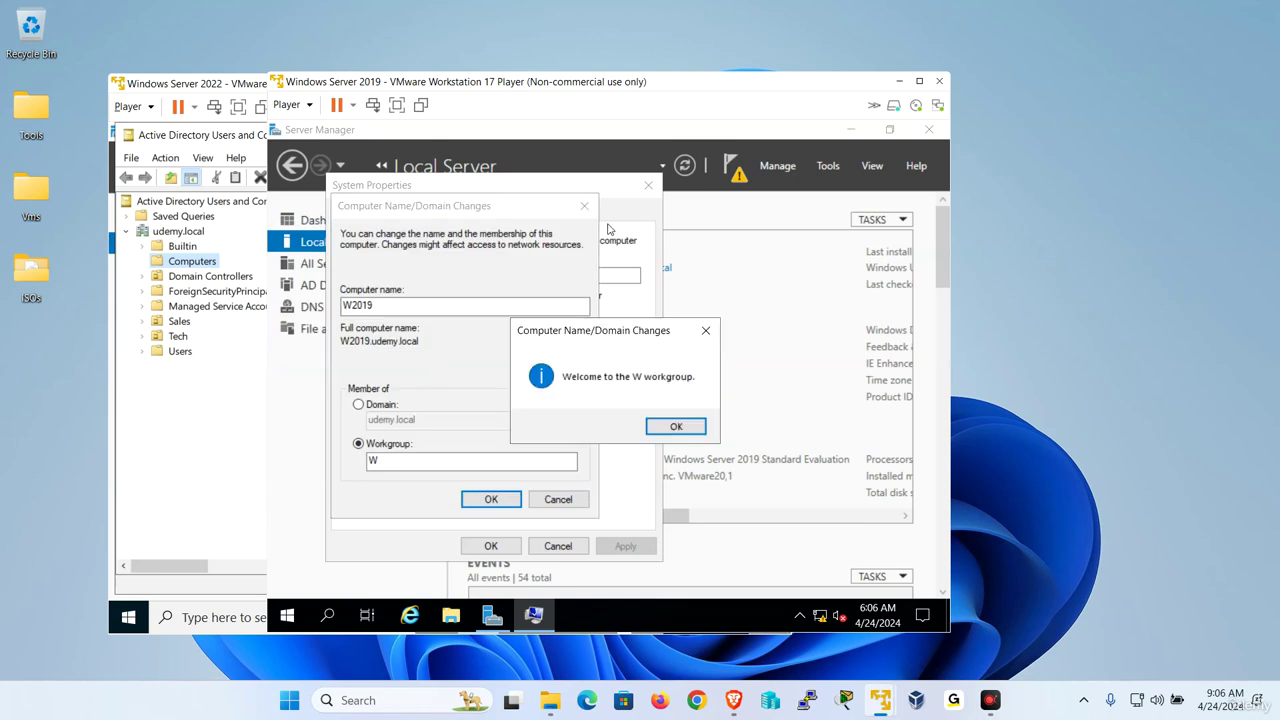
# Acknowledge the workgroup welcome and restart messages, then restart W2019 now.
pyautogui.click(661, 432)
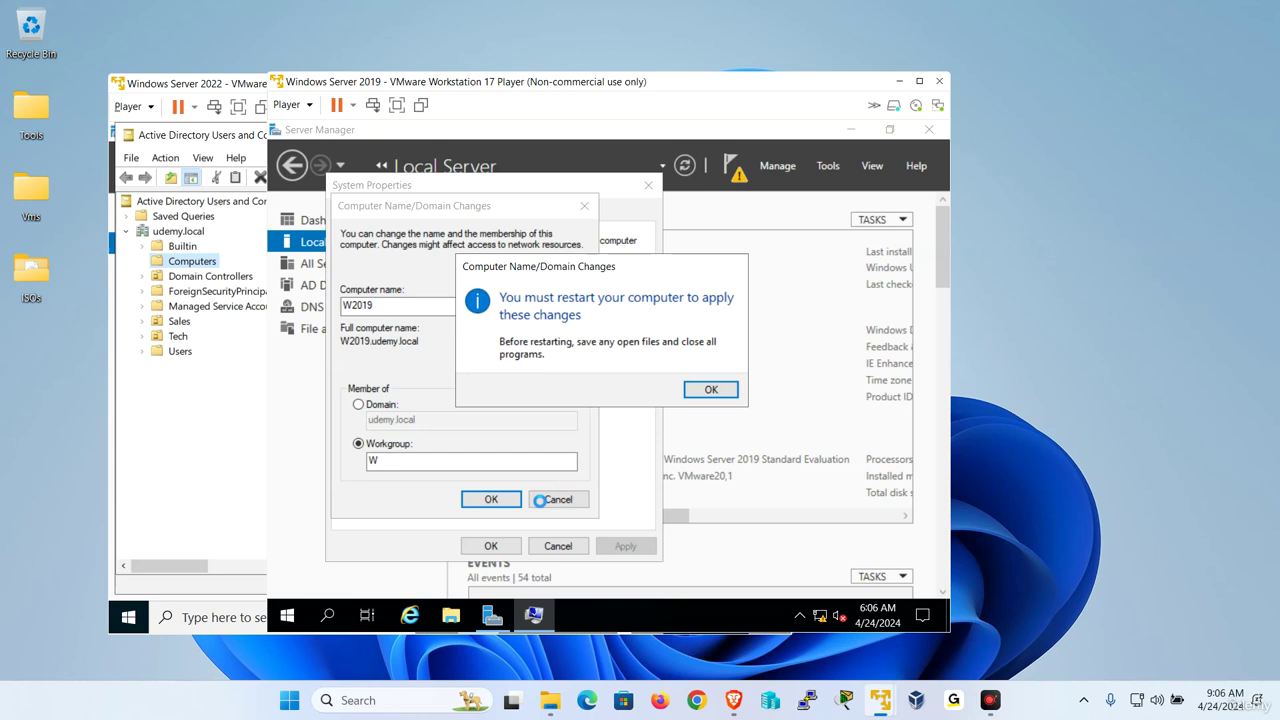
pyautogui.click(704, 398)
pyautogui.click(470, 542)
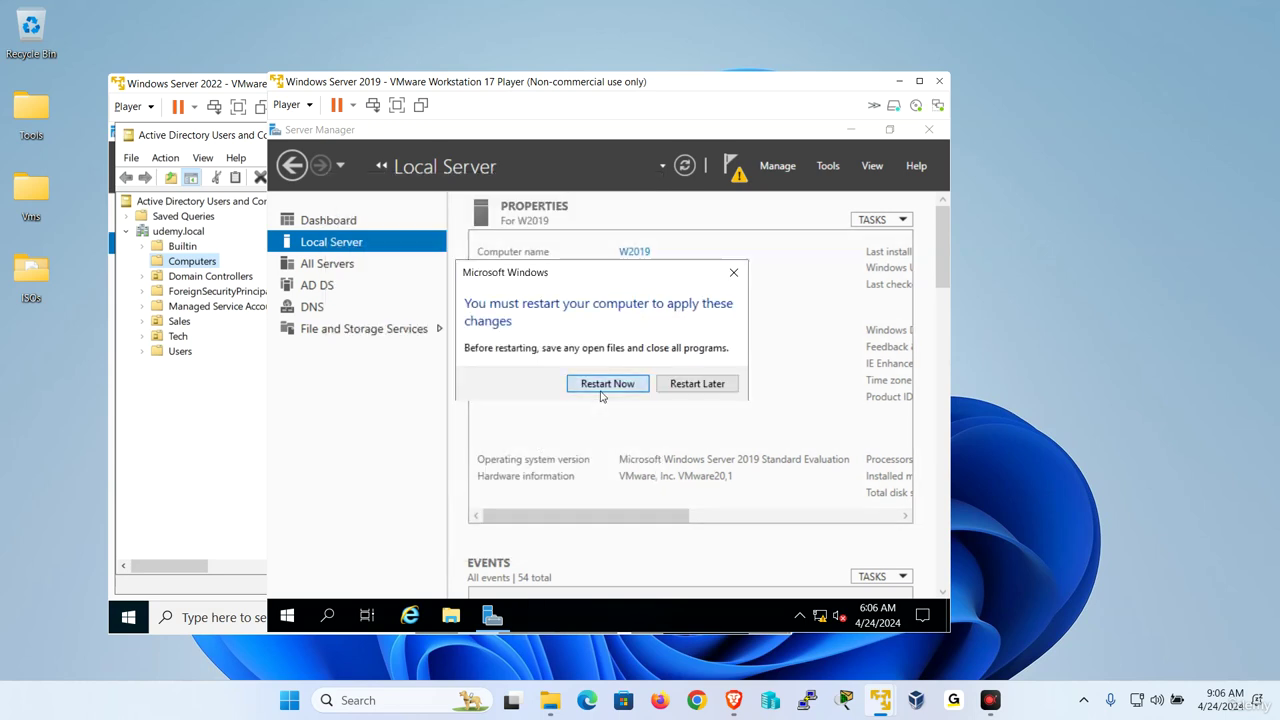
pyautogui.click(603, 386)
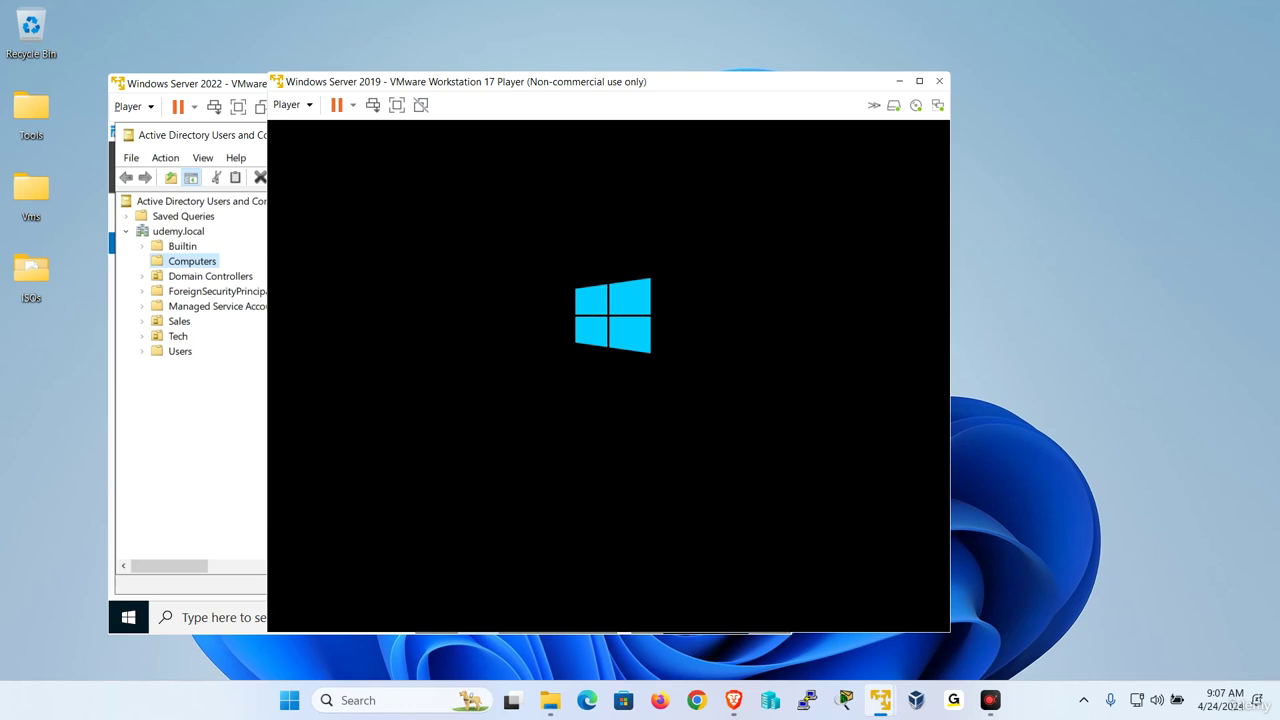
# On W2022, check the Domain Controllers container lists it as the only DC, then return to W2019.
pyautogui.click(206, 446)
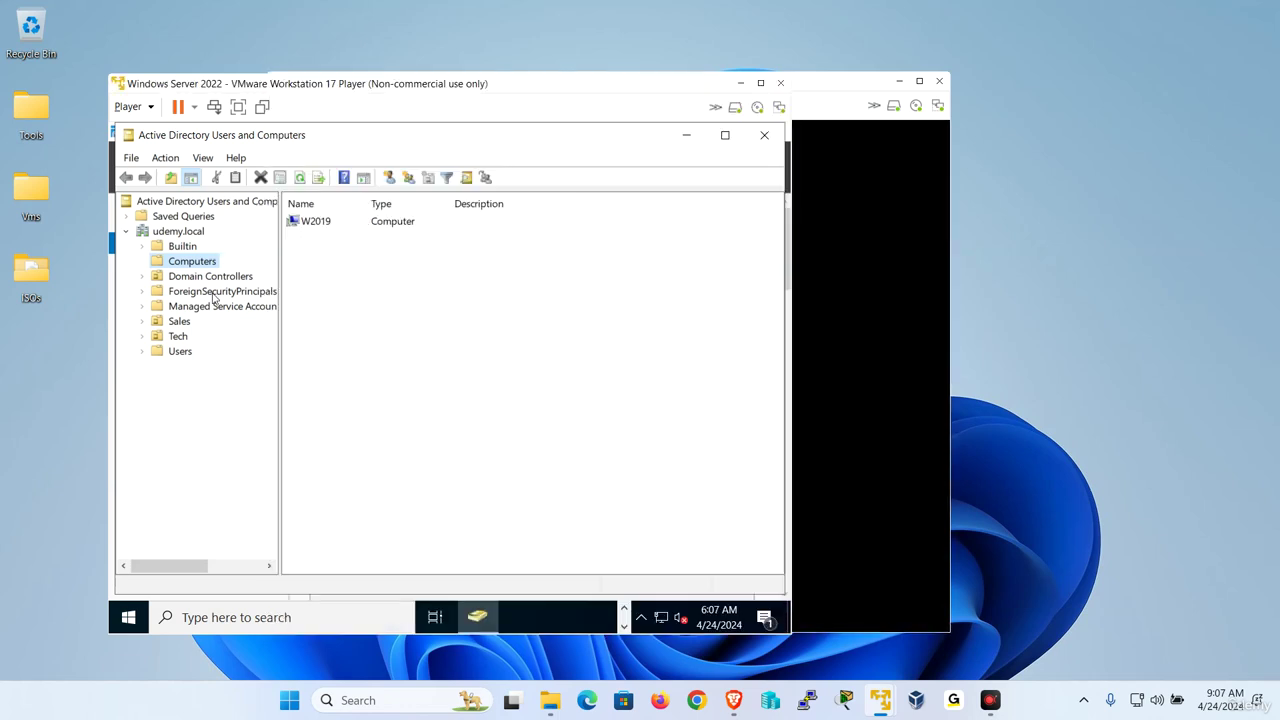
pyautogui.click(210, 276)
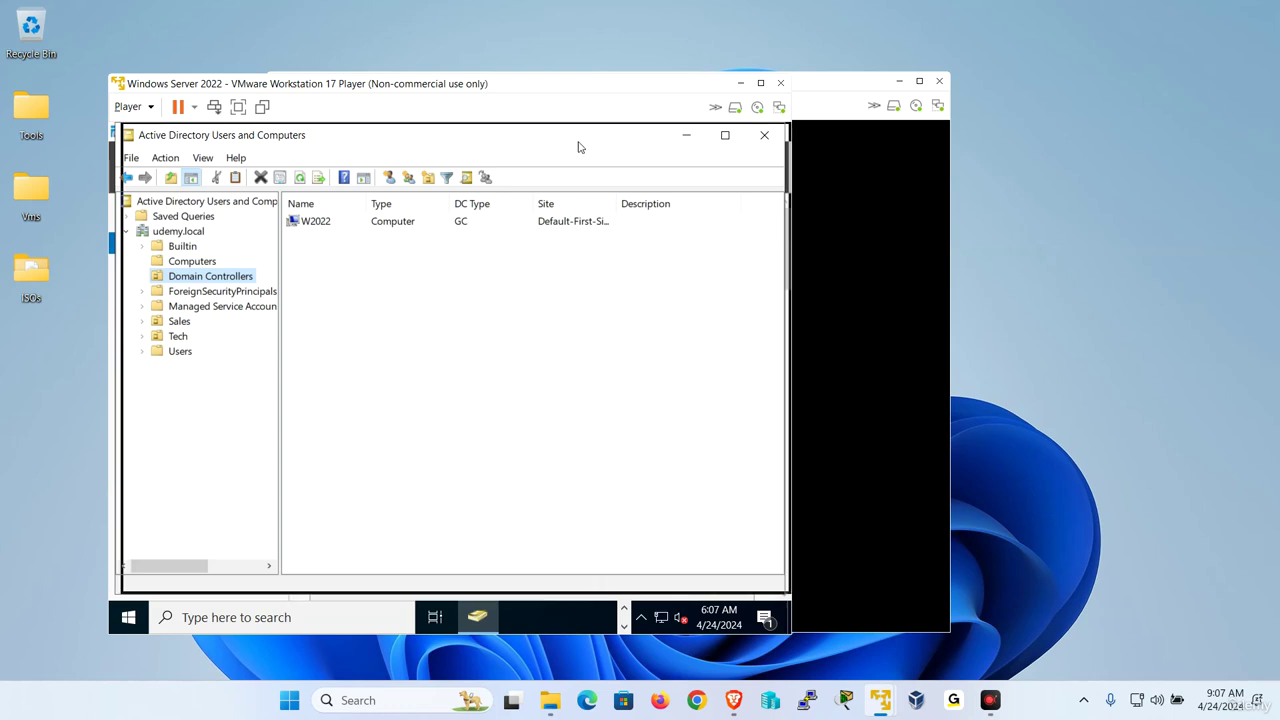
pyautogui.moveTo(577, 146); pyautogui.dragTo(616, 153)
pyautogui.click(828, 91)
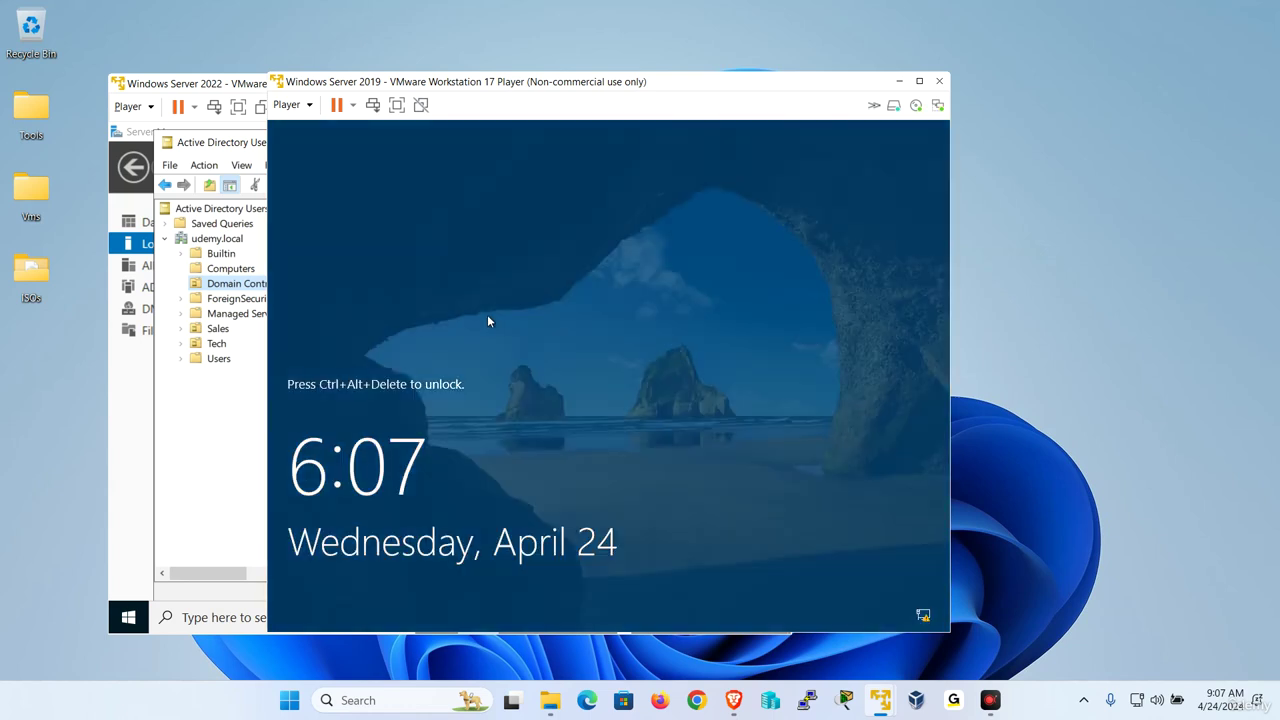
# Send Ctrl+Alt+Del to W2019, sign in as Administrator with the password, and dismiss the Windows Admin Center pop-up.
pyautogui.click(288, 104)
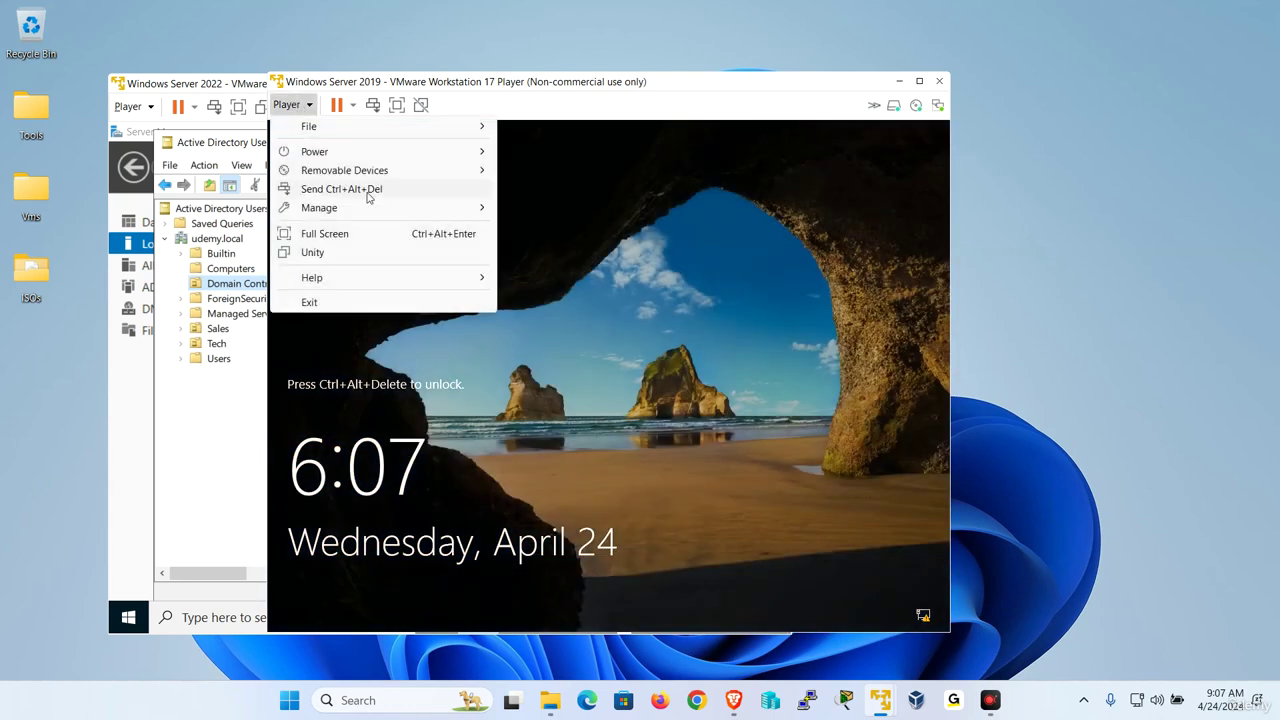
pyautogui.click(341, 189)
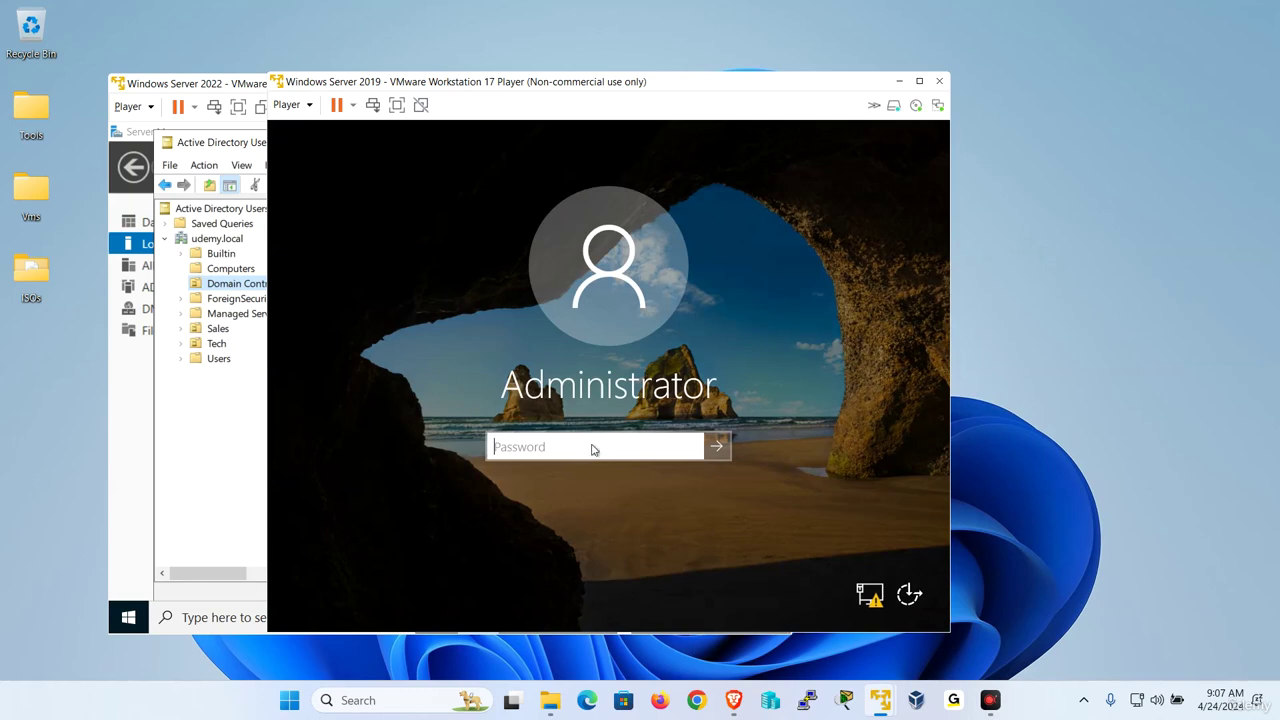
pyautogui.click(594, 449)
pyautogui.press('capslock')
pyautogui.write('•')
pyautogui.press('capslock')
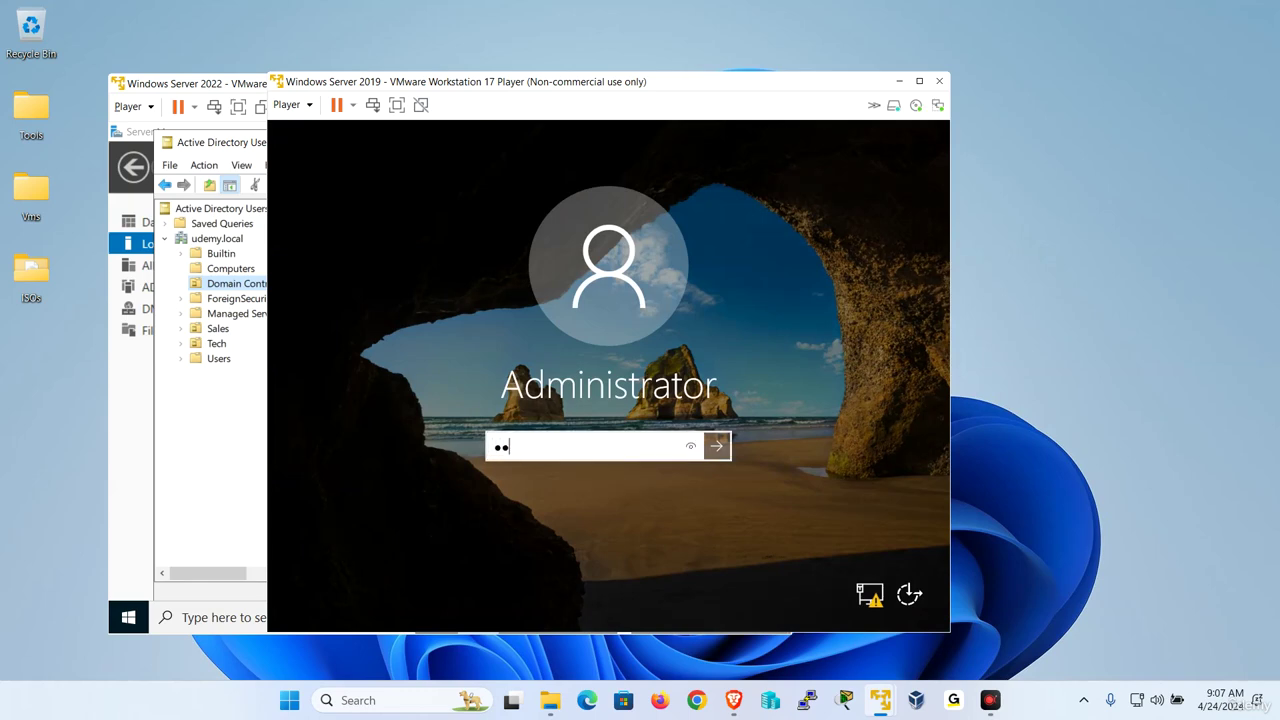
pyautogui.write('••••••••')
pyautogui.press('Return')
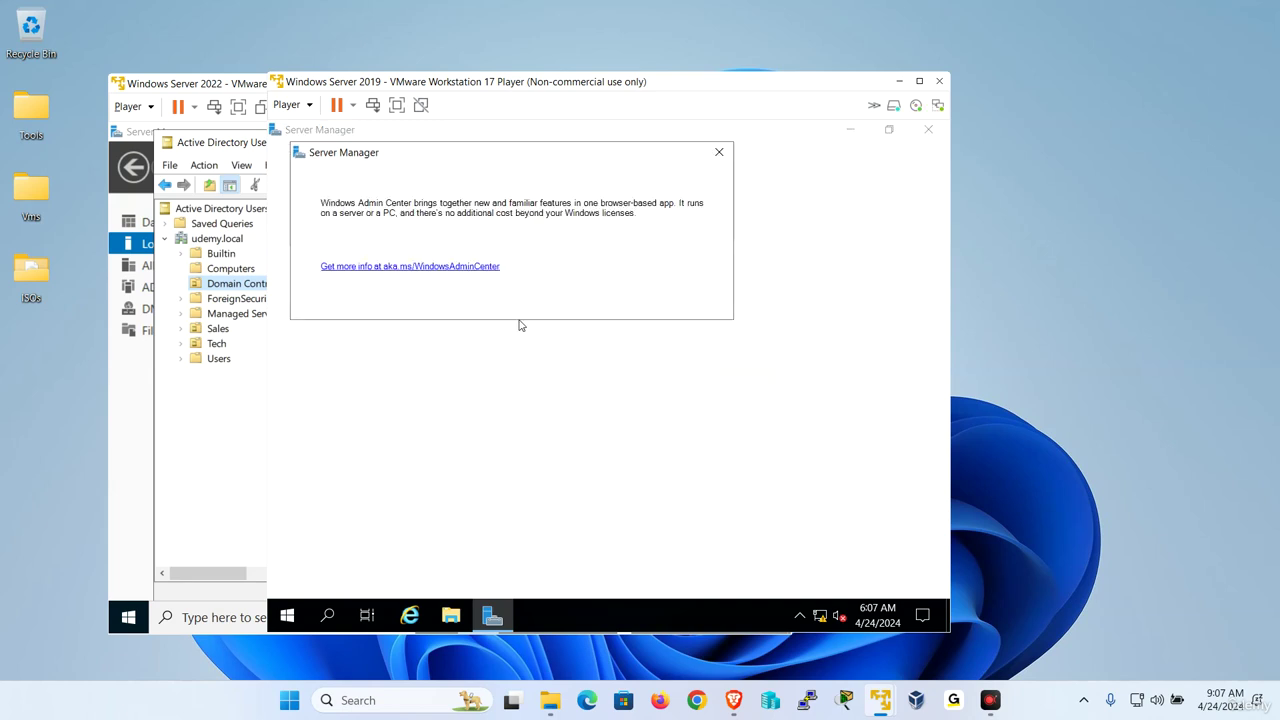
pyautogui.click(717, 153)
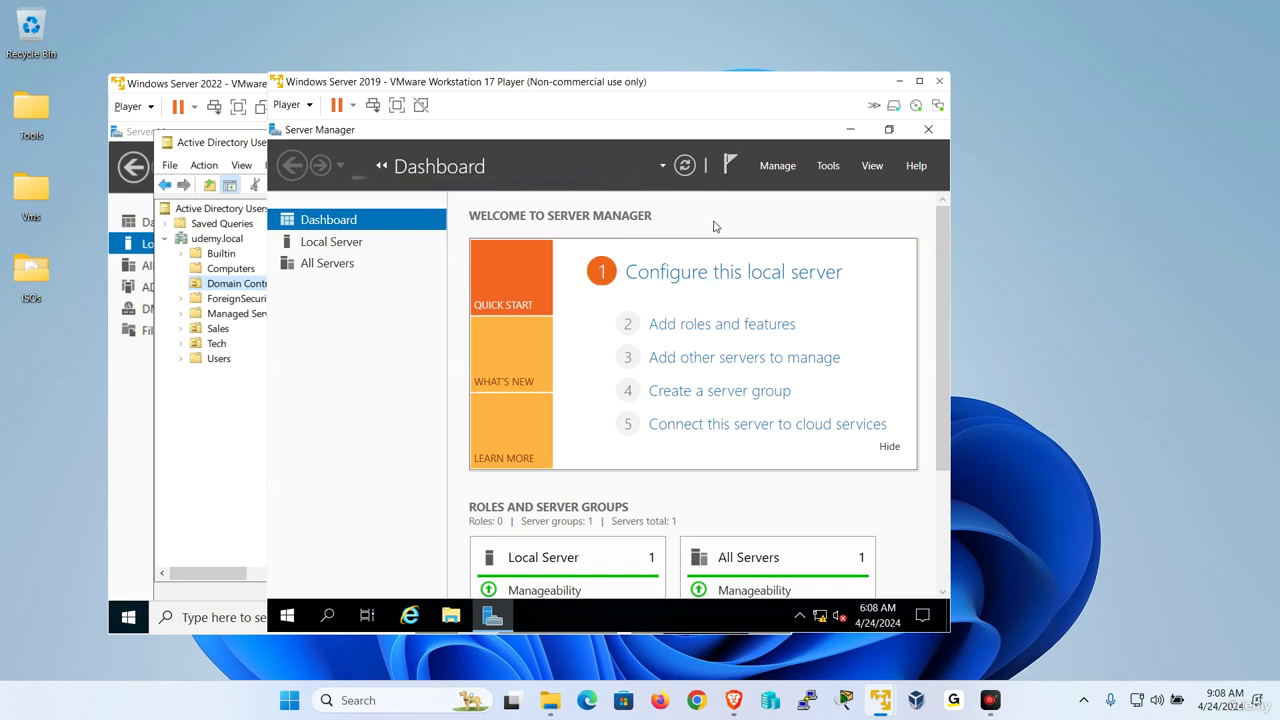
# In Remove Roles and Features, deselect AD DS and DNS Server with their dependent tools, reaching the confirmation page.
pyautogui.click(781, 171)
pyautogui.click(795, 207)
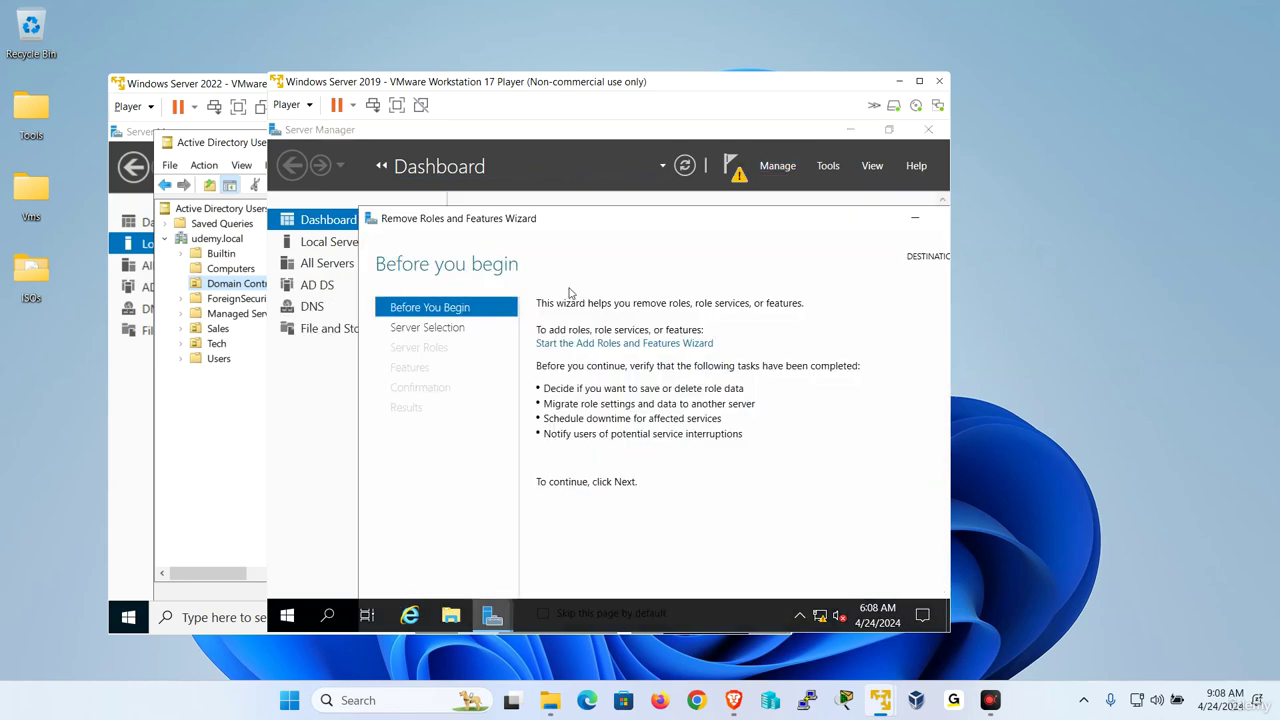
pyautogui.click(745, 581)
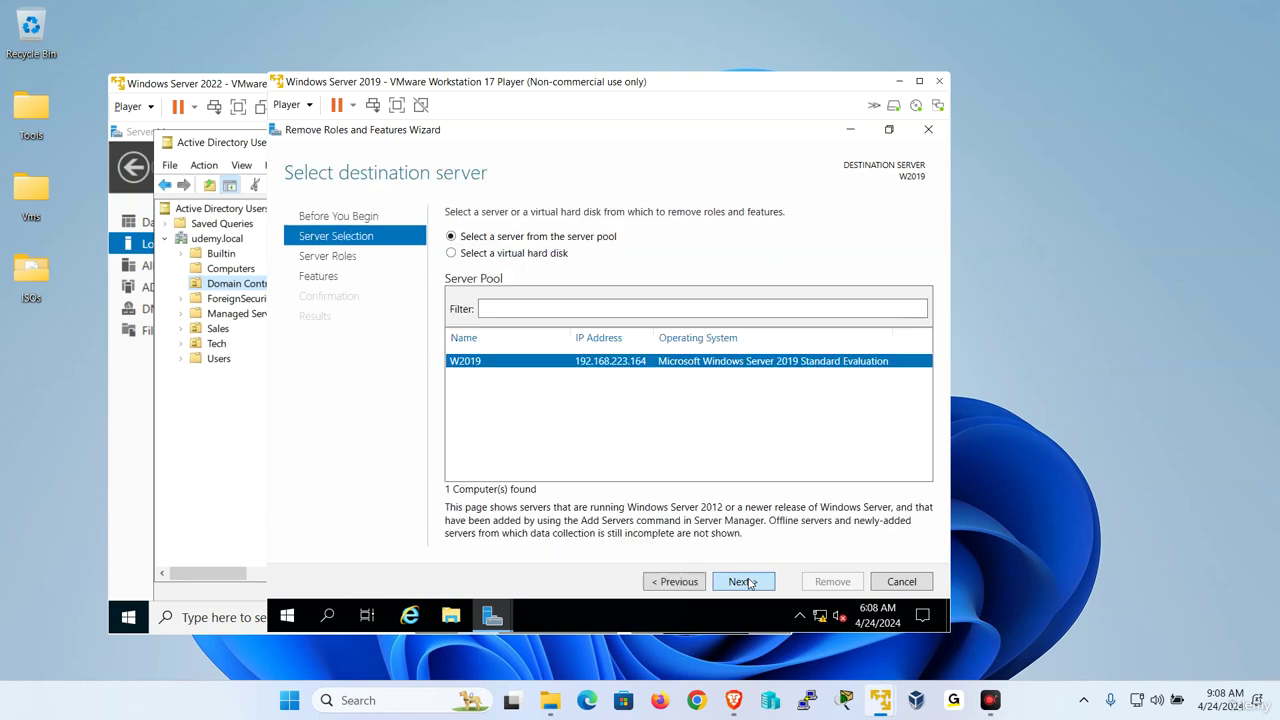
pyautogui.click(745, 581)
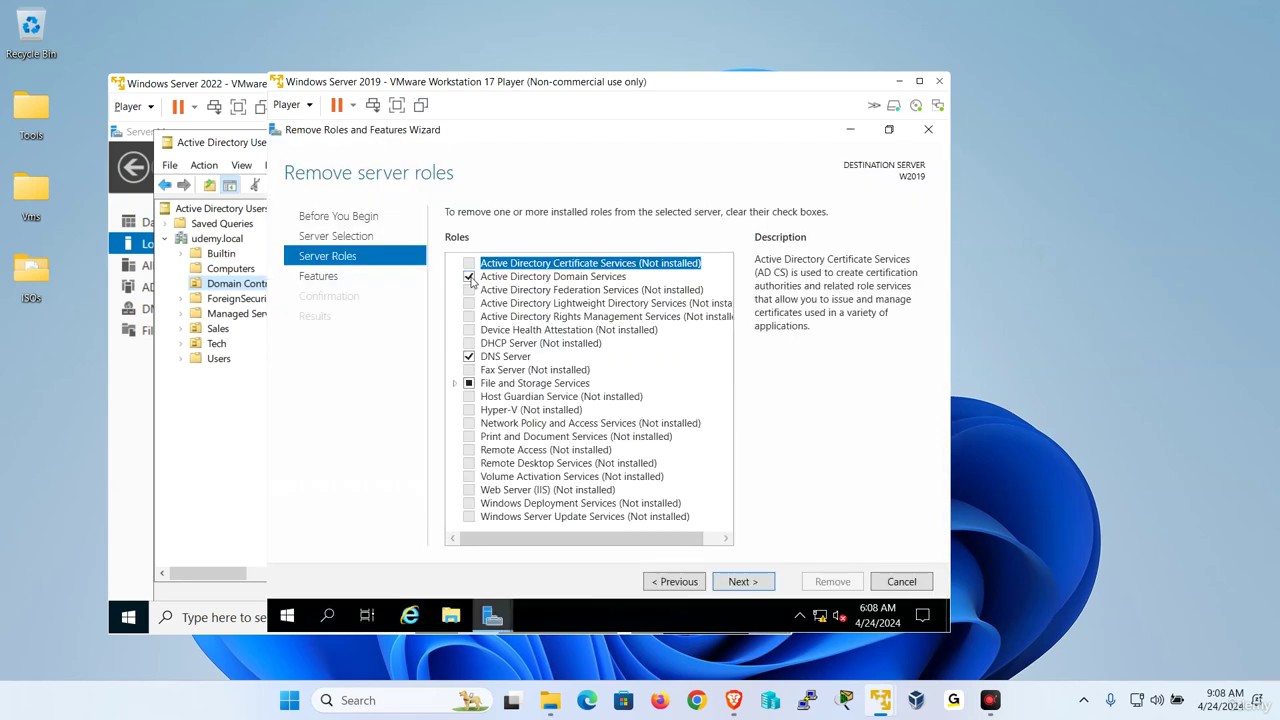
pyautogui.click(469, 277)
pyautogui.click(651, 503)
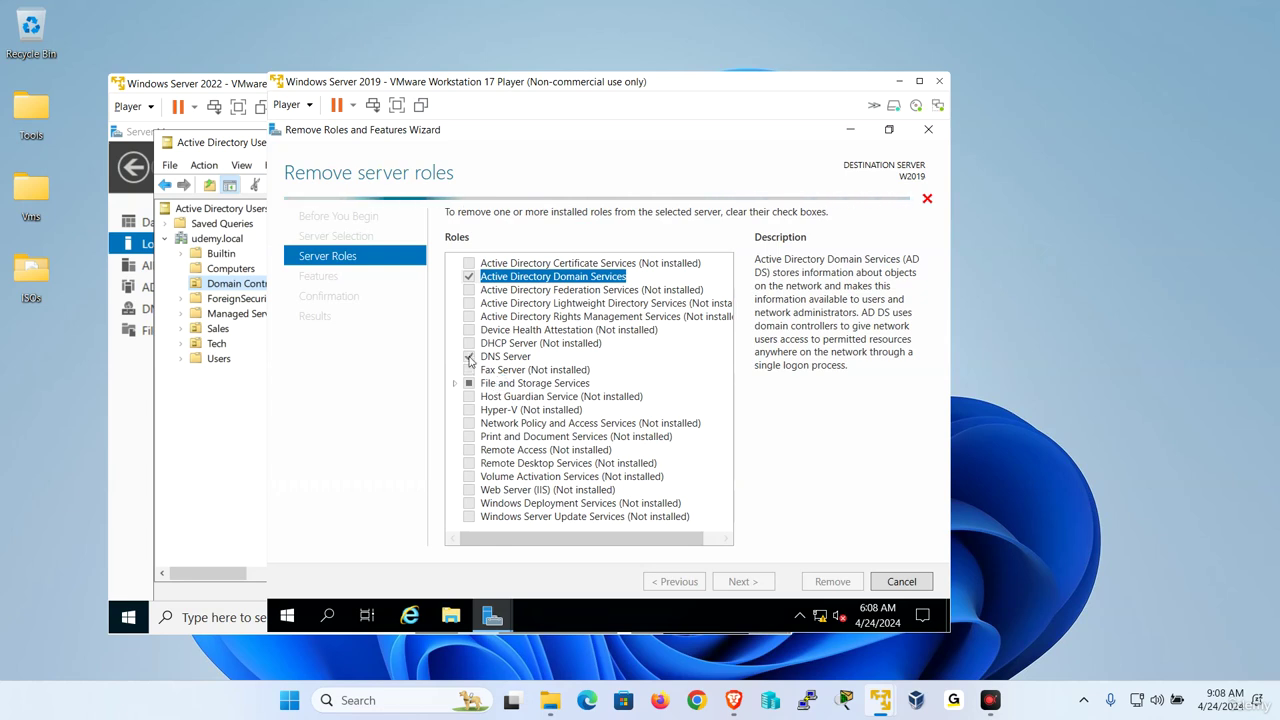
pyautogui.click(469, 357)
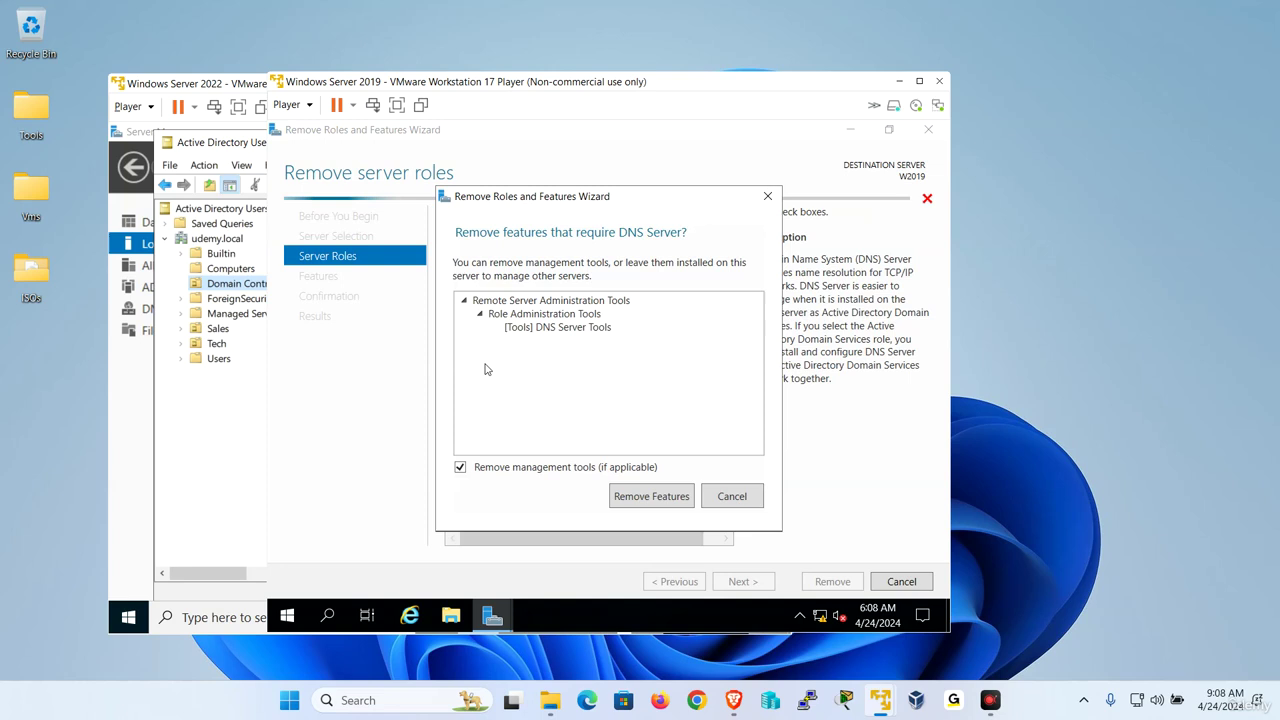
pyautogui.click(641, 496)
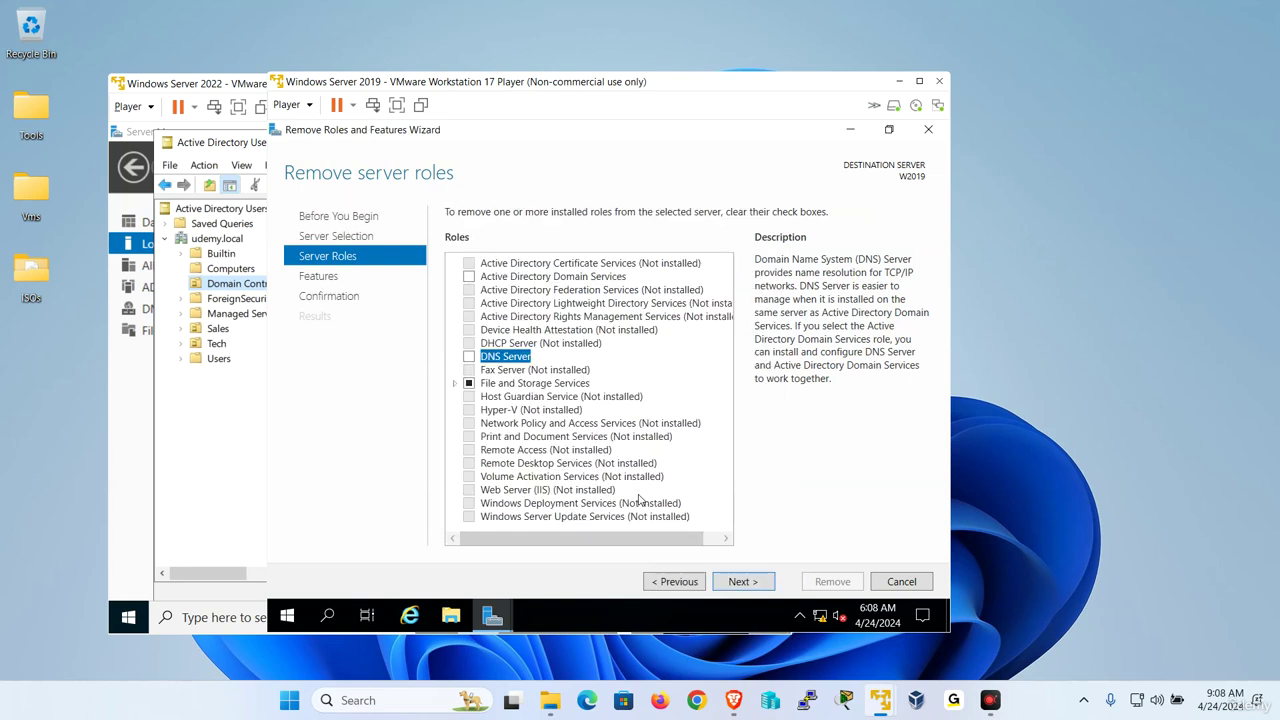
pyautogui.click(737, 582)
pyautogui.click(737, 582)
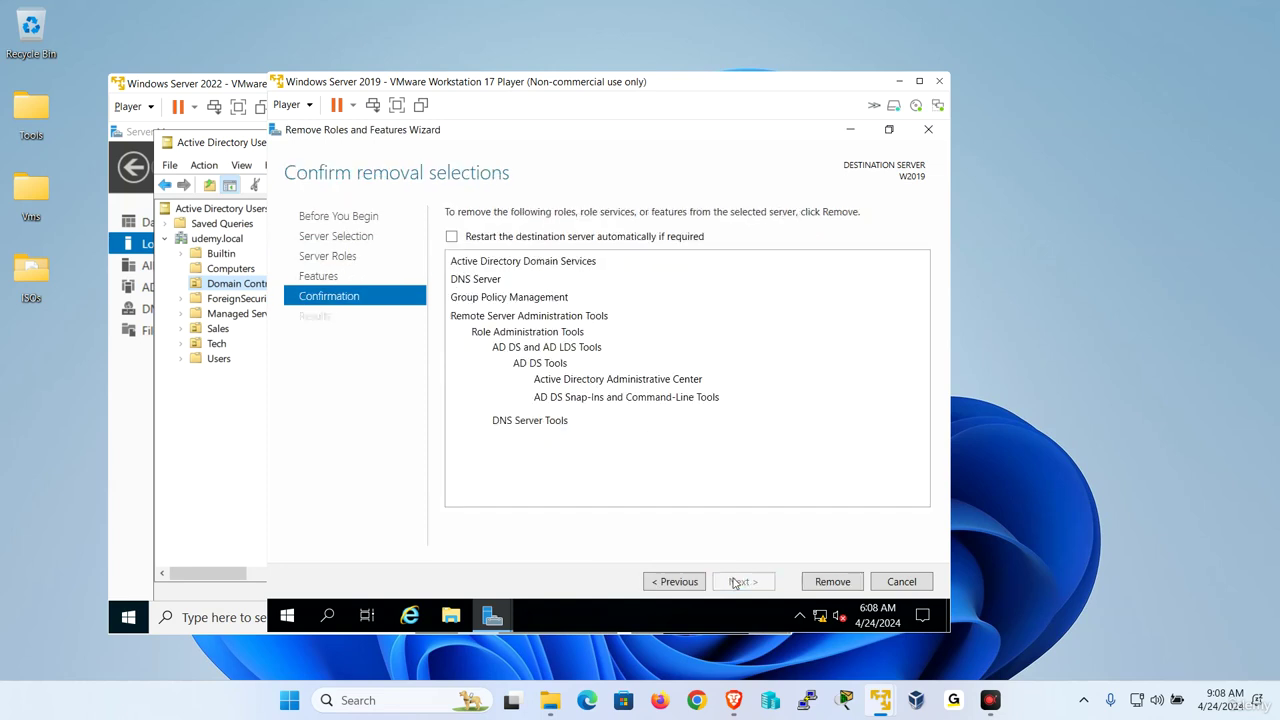
# Allow automatic restart and run the AD DS and DNS Server removal on W2019.
pyautogui.click(452, 236)
pyautogui.click(662, 426)
pyautogui.click(834, 582)
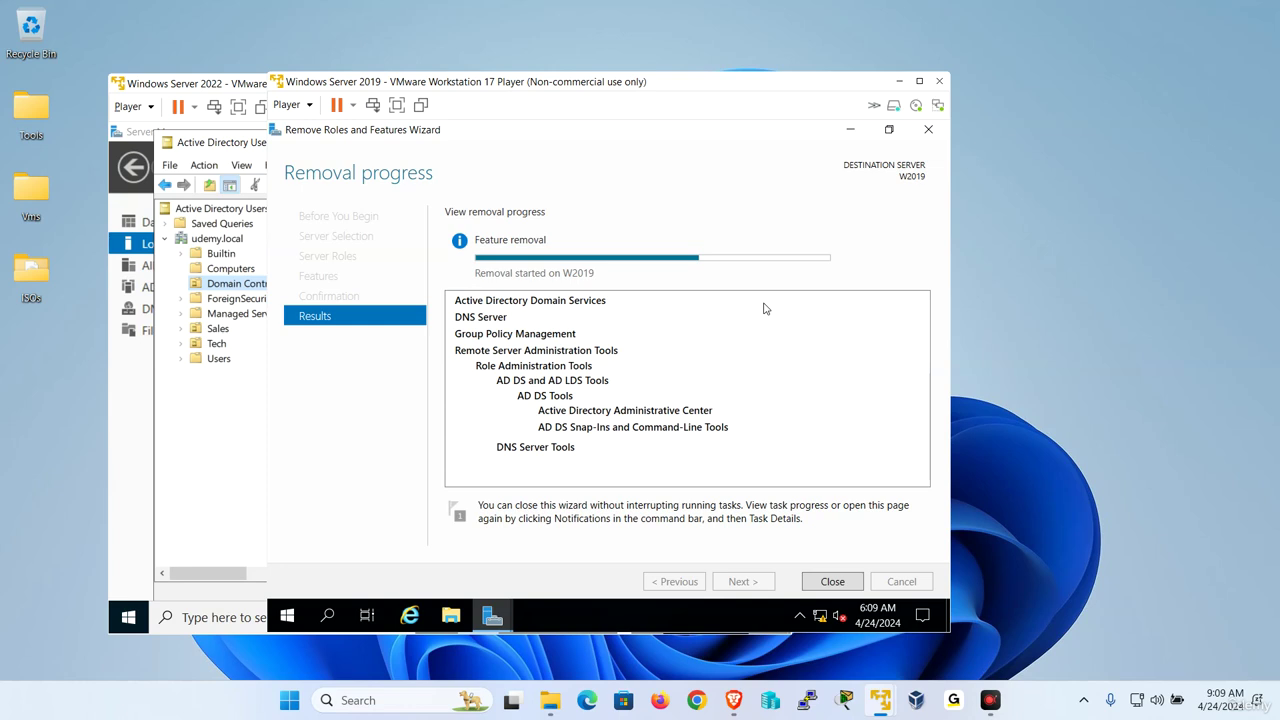
pyautogui.moveTo(625, 85); pyautogui.dragTo(634, 82)
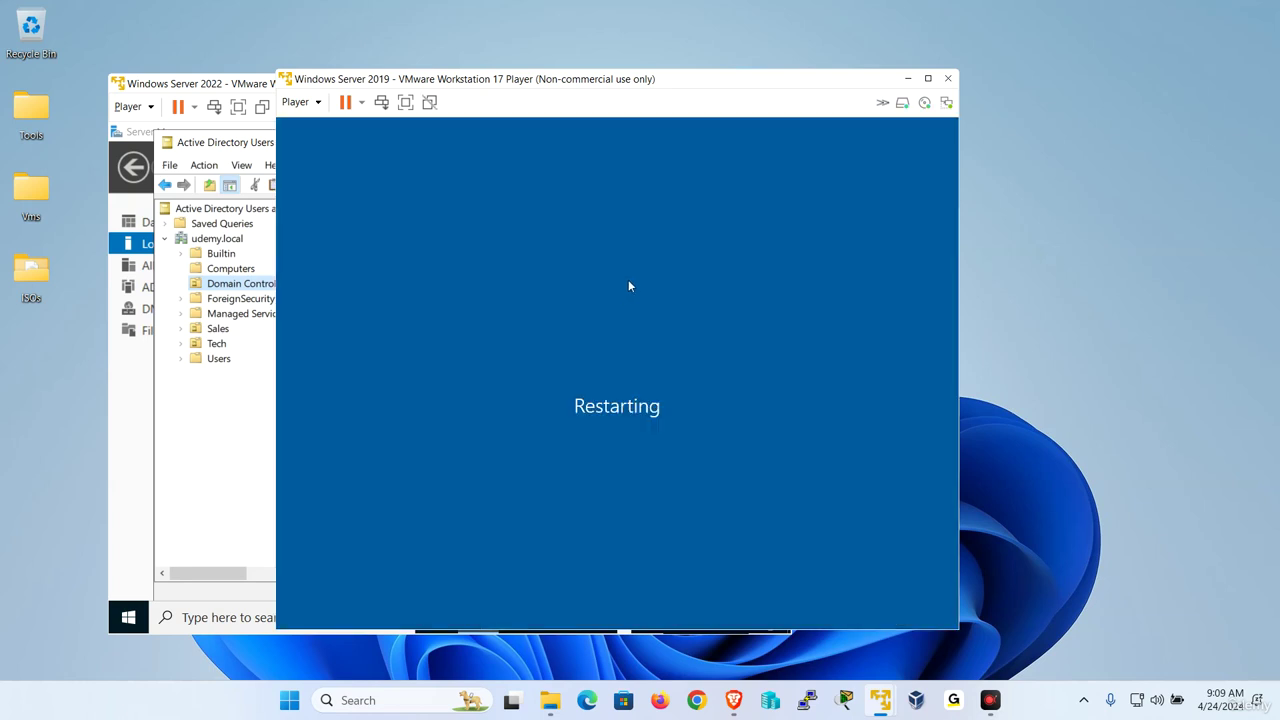
# Close the Windows Server 2019 VM window, choosing Suspend for the virtual machine.
pyautogui.moveTo(666, 88); pyautogui.dragTo(775, 119)
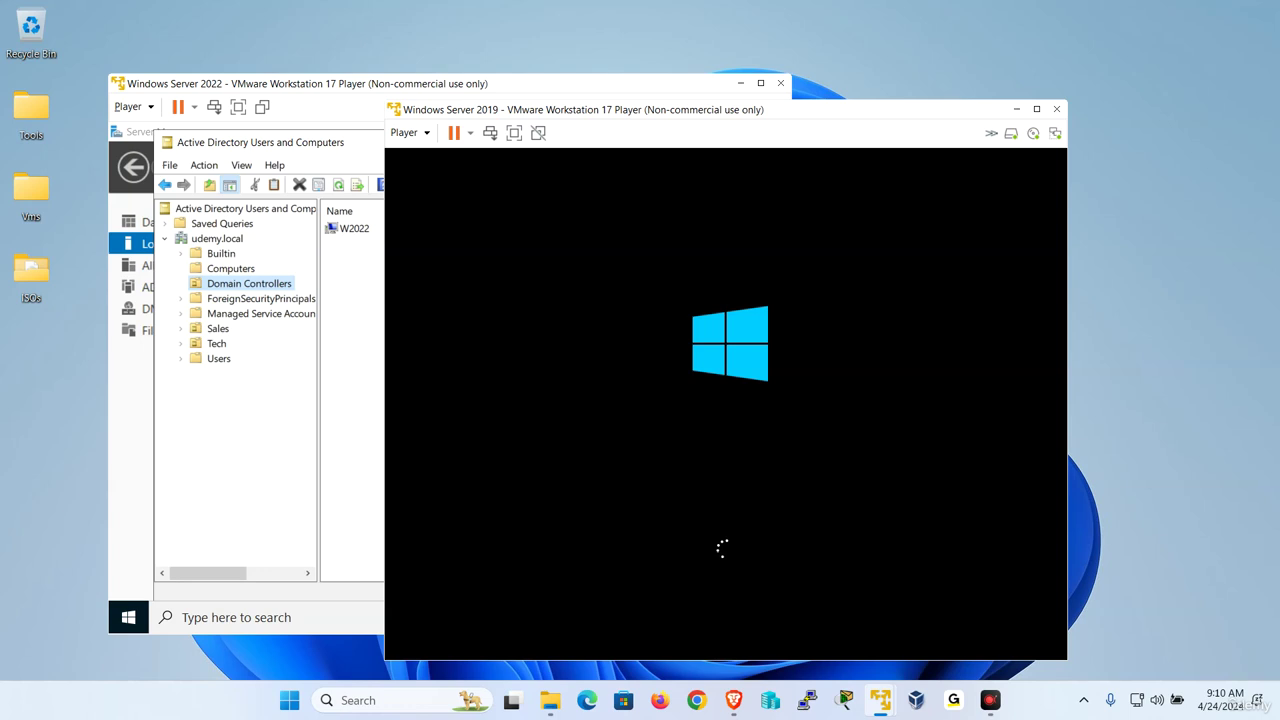
pyautogui.click(1056, 109)
pyautogui.click(688, 433)
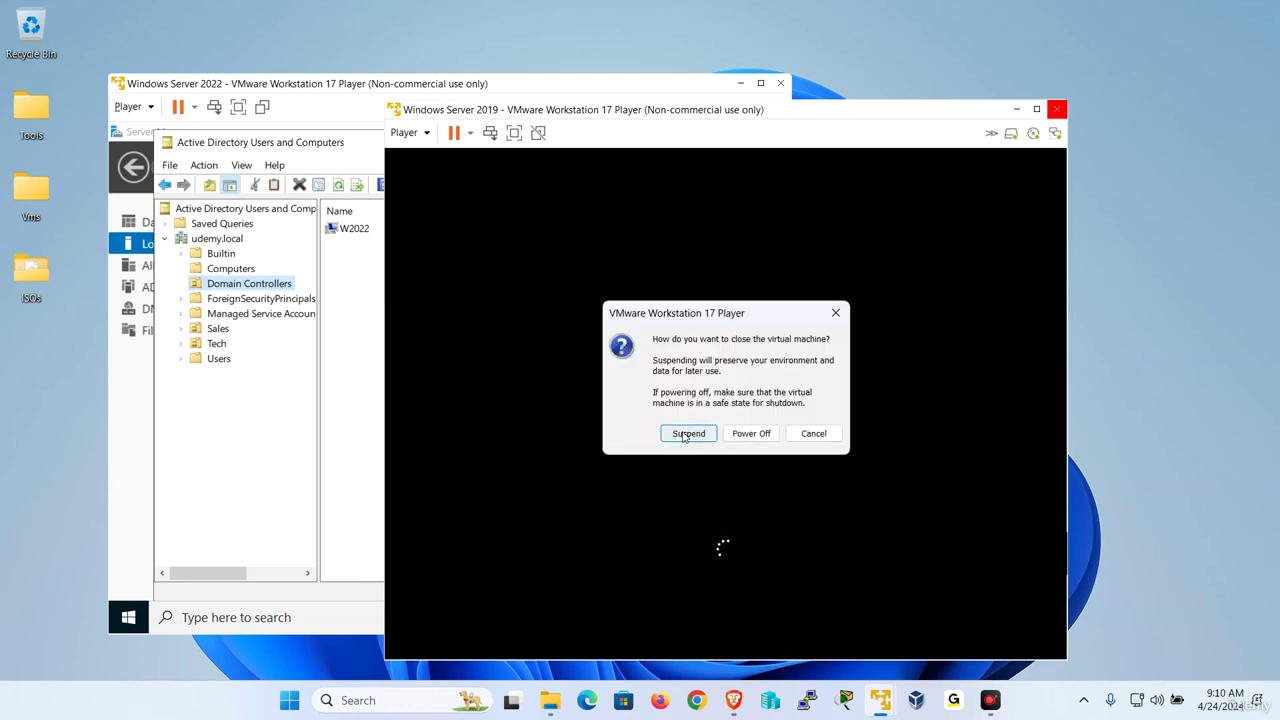